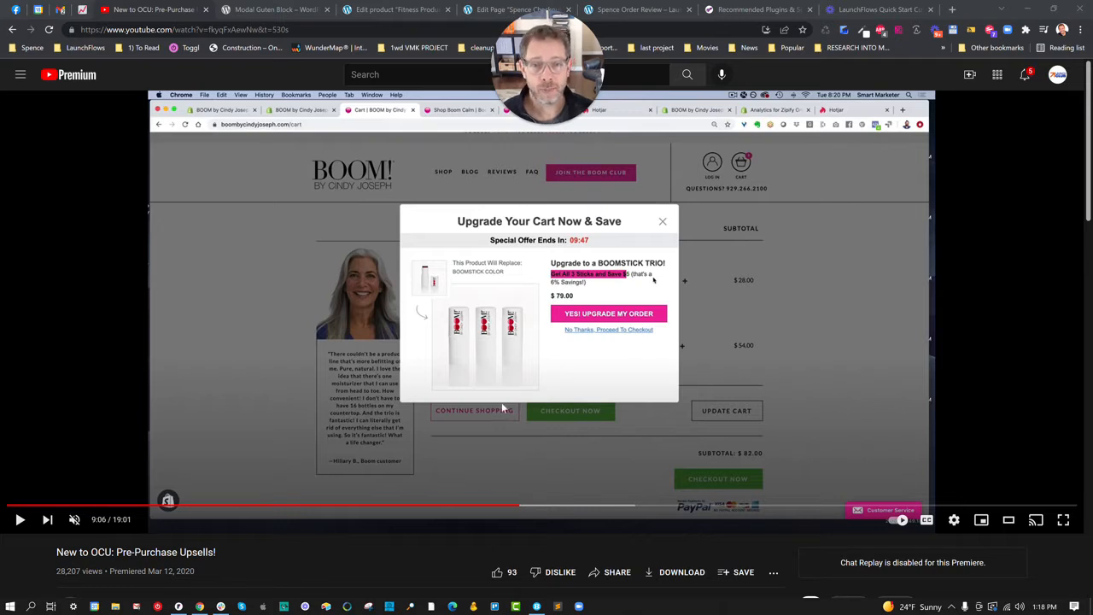
# - View the Modal Guten Block plugin page on WordPress.org
pyautogui.click(298, 9)
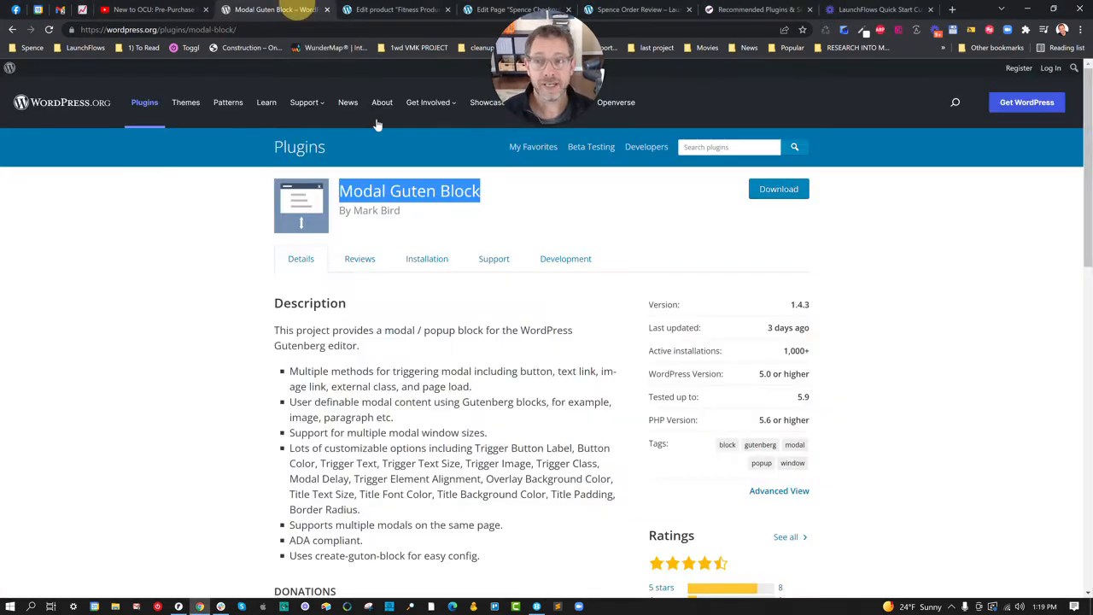
pyautogui.click(529, 190)
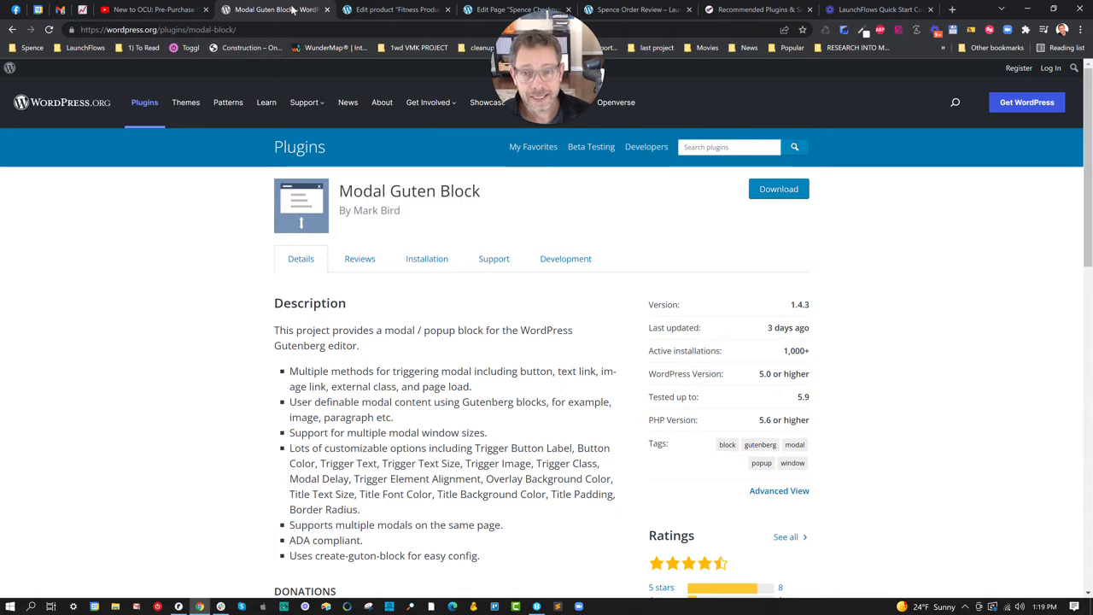
# - Open the list of all WooCommerce products and highlight the ID of My new product
pyautogui.click(380, 9)
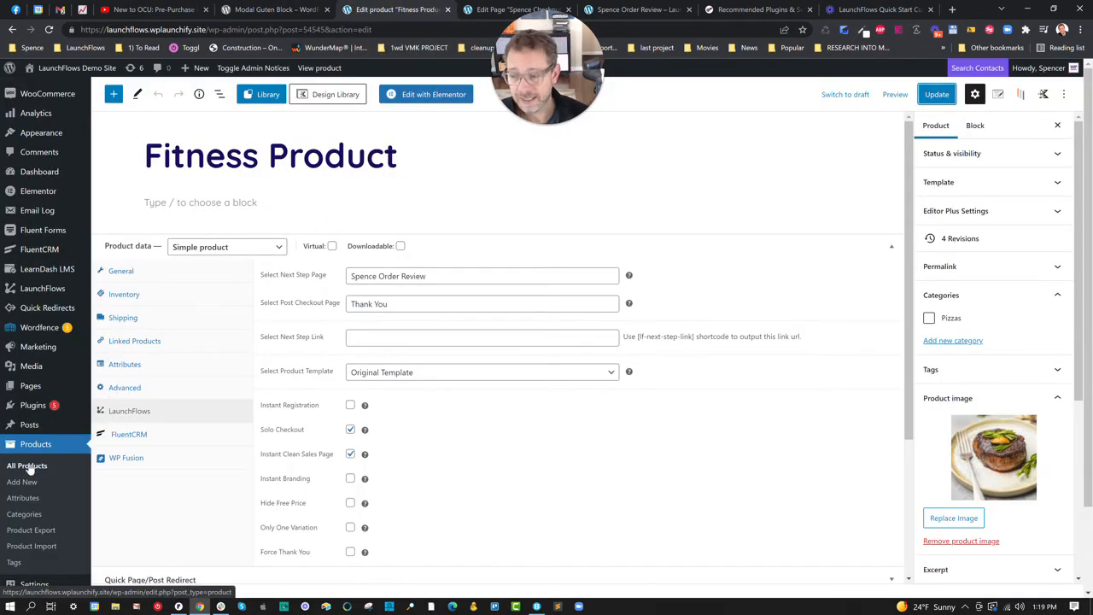
pyautogui.click(28, 466)
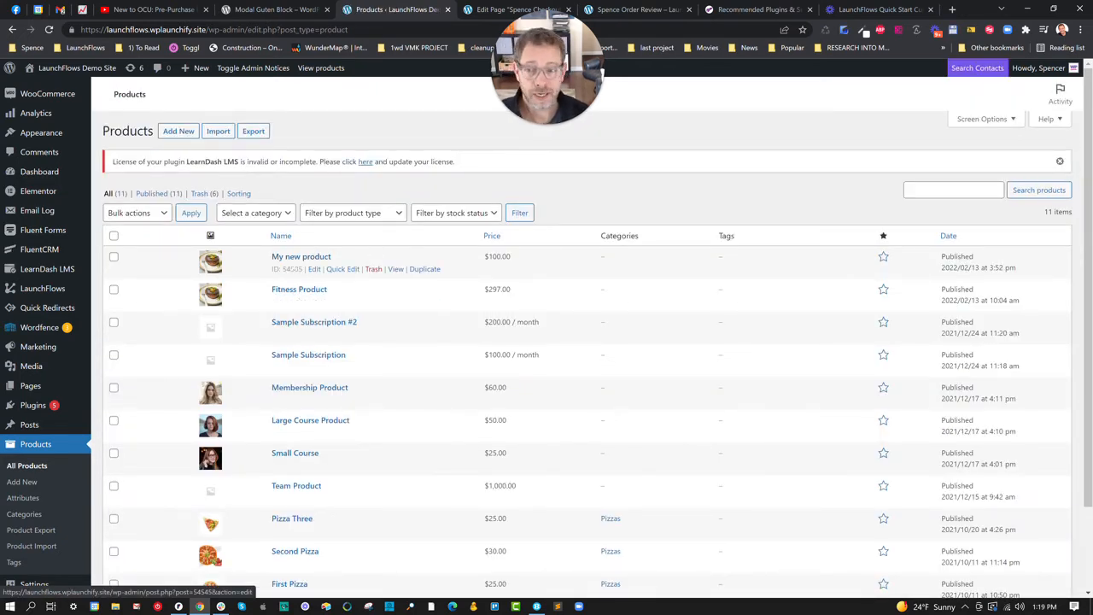
pyautogui.doubleClick(292, 269)
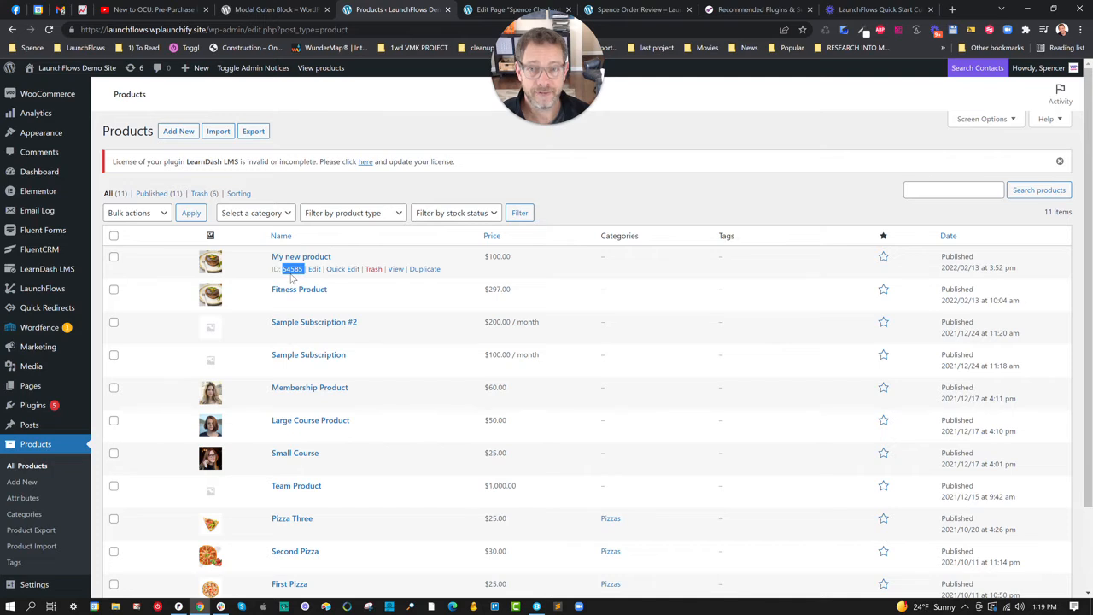
# - Examine the upsell modal on the Spence Order Review page and compare it with the cart upgrade popup in the YouTube video
pyautogui.click(493, 10)
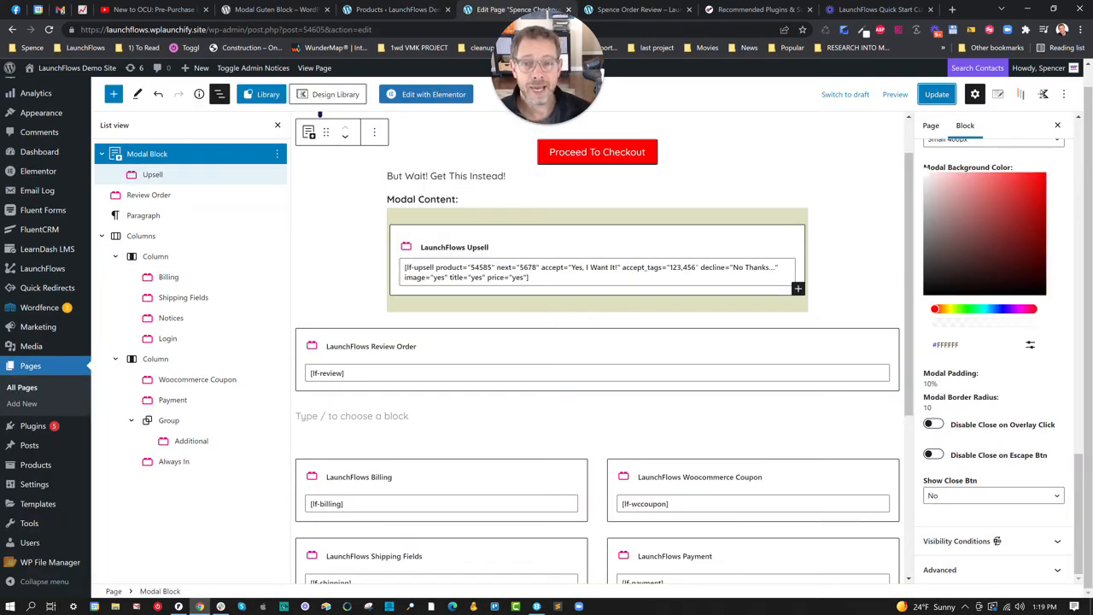
pyautogui.click(277, 126)
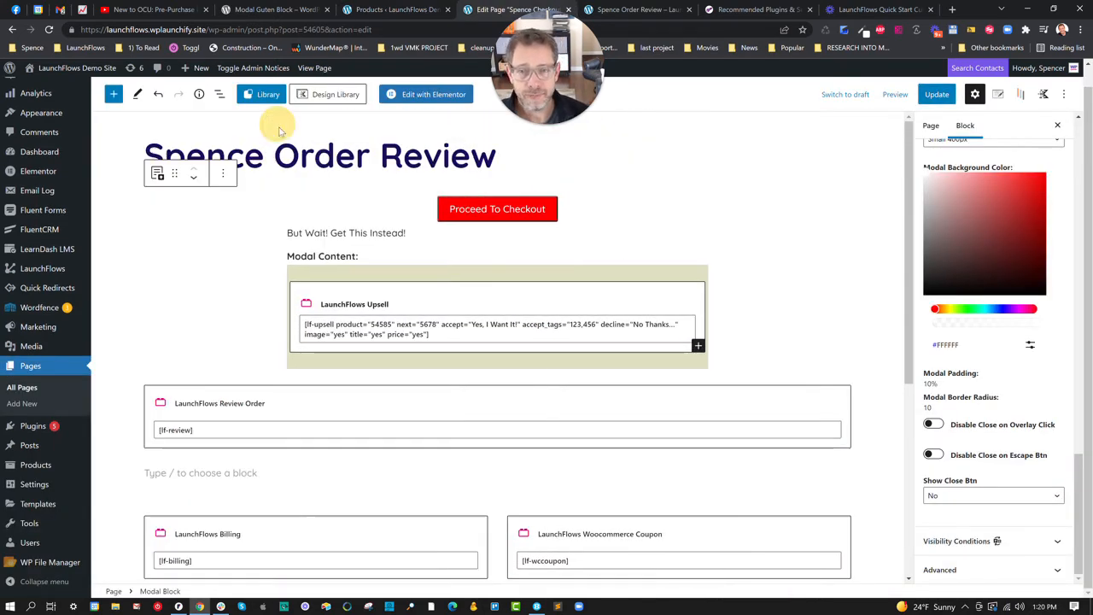
pyautogui.click(143, 10)
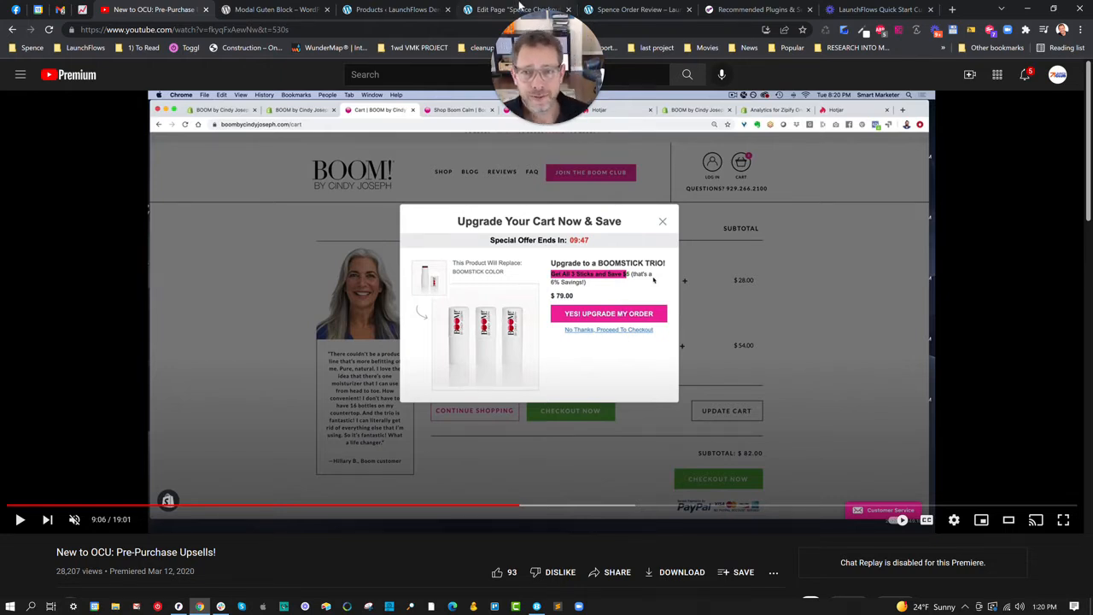
pyautogui.click(496, 9)
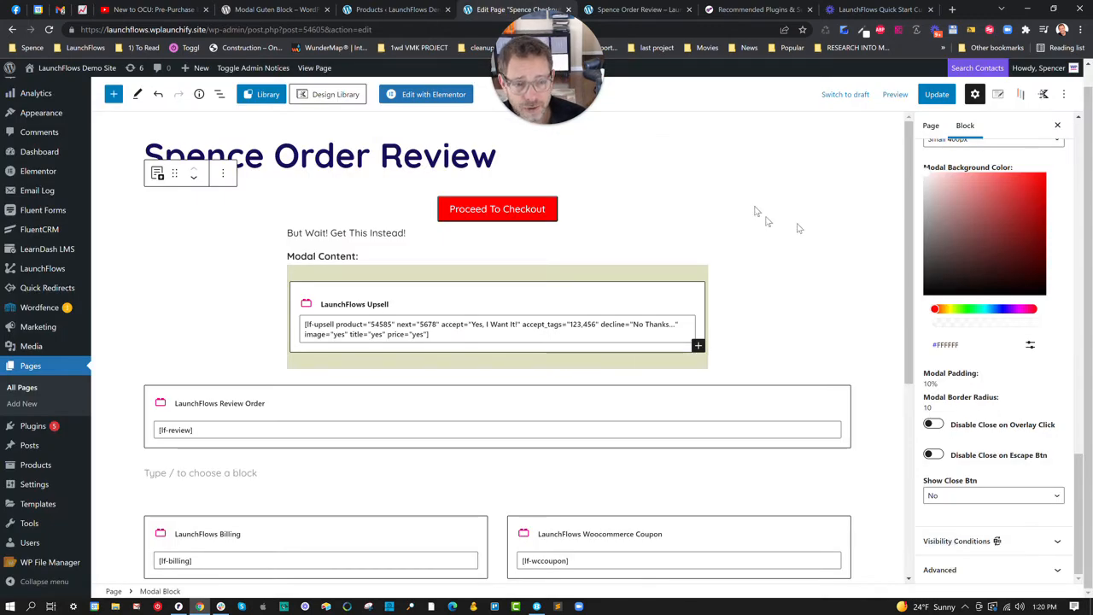
# - Check the Add A Checkout To This Post option in the page settings and highlight the page title
pyautogui.click(931, 126)
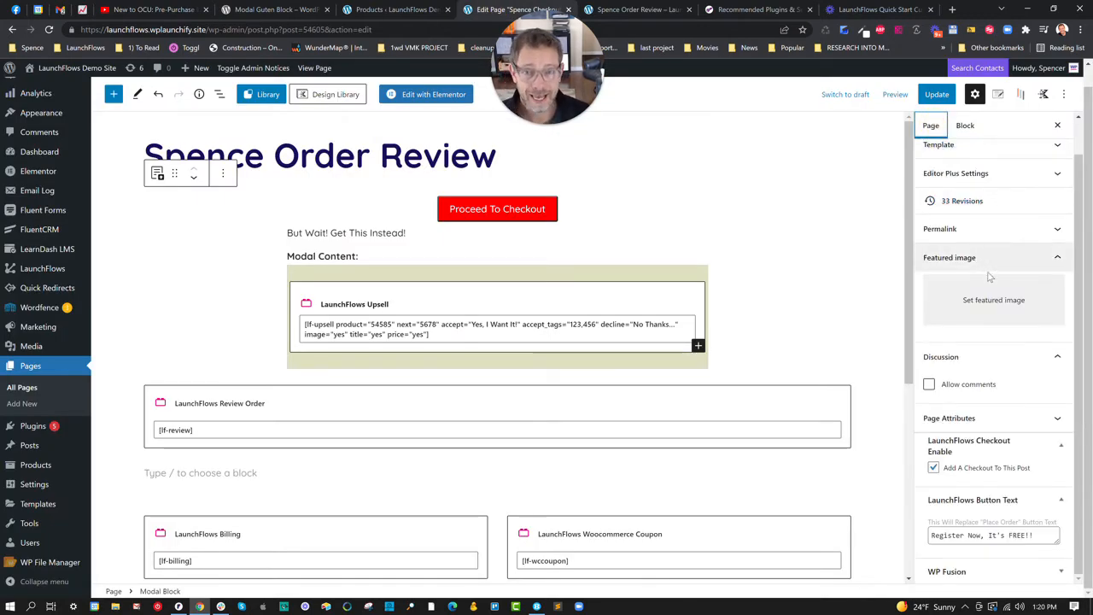
pyautogui.moveTo(945, 471); pyautogui.dragTo(1029, 476)
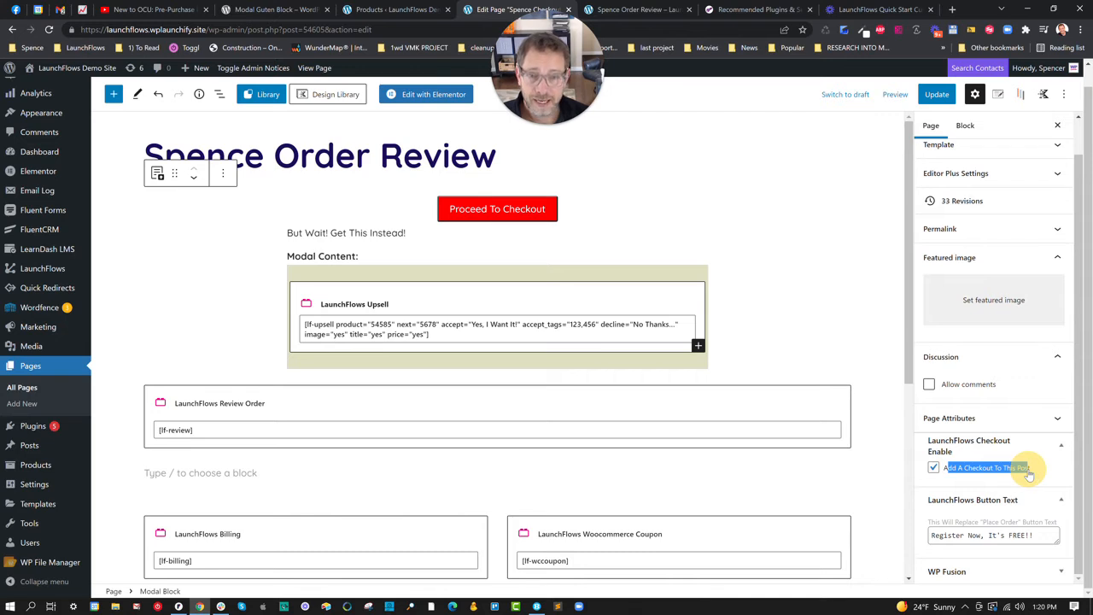
pyautogui.moveTo(497, 156); pyautogui.dragTo(182, 155)
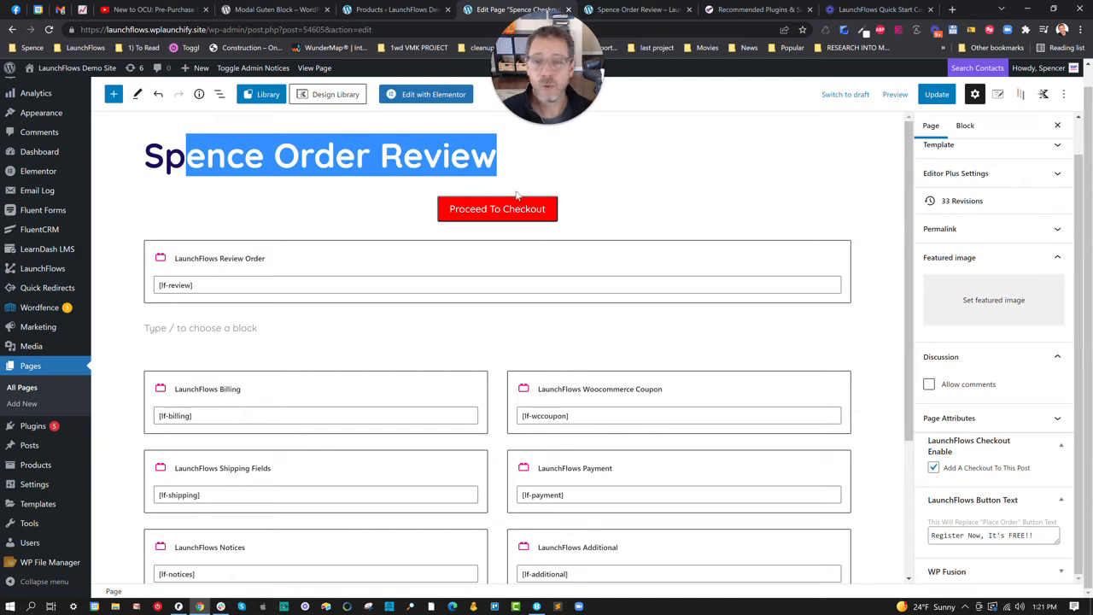
# - Look up the ID of My new product in the product list again and return to the order review page
pyautogui.click(389, 10)
pyautogui.doubleClick(293, 268)
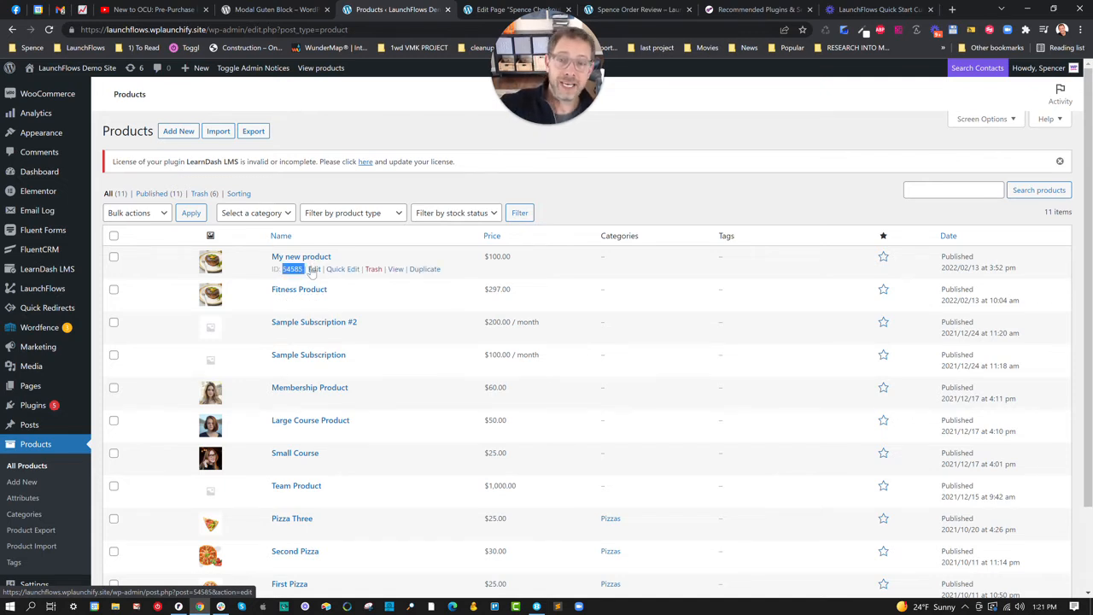
pyautogui.click(499, 9)
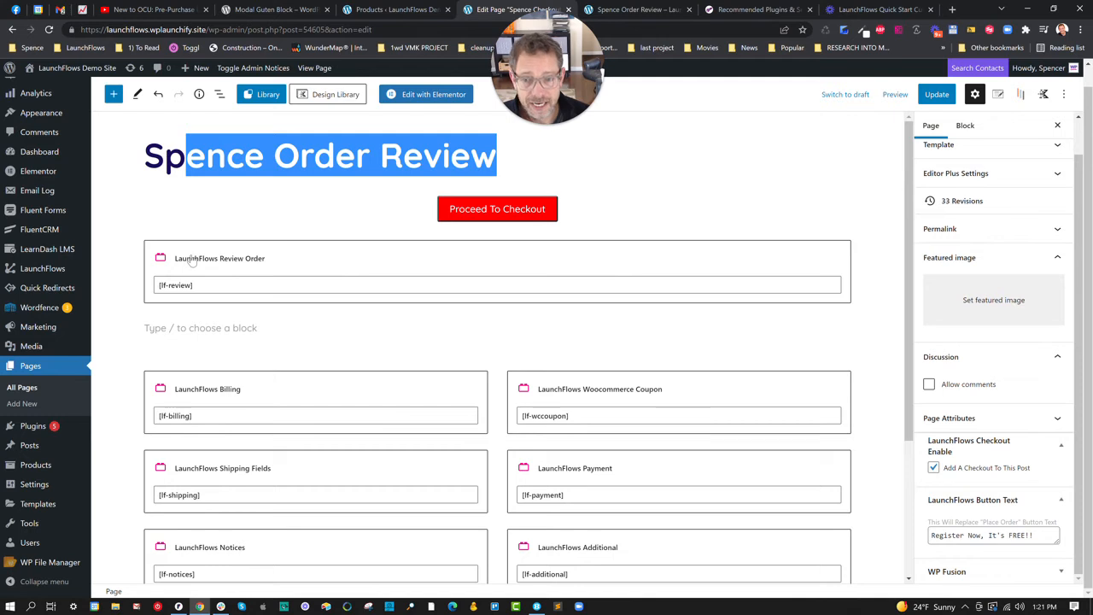
# - Show the LaunchFlows block patterns and compare them with the checkout blocks already on the page
pyautogui.click(116, 97)
pyautogui.click(203, 164)
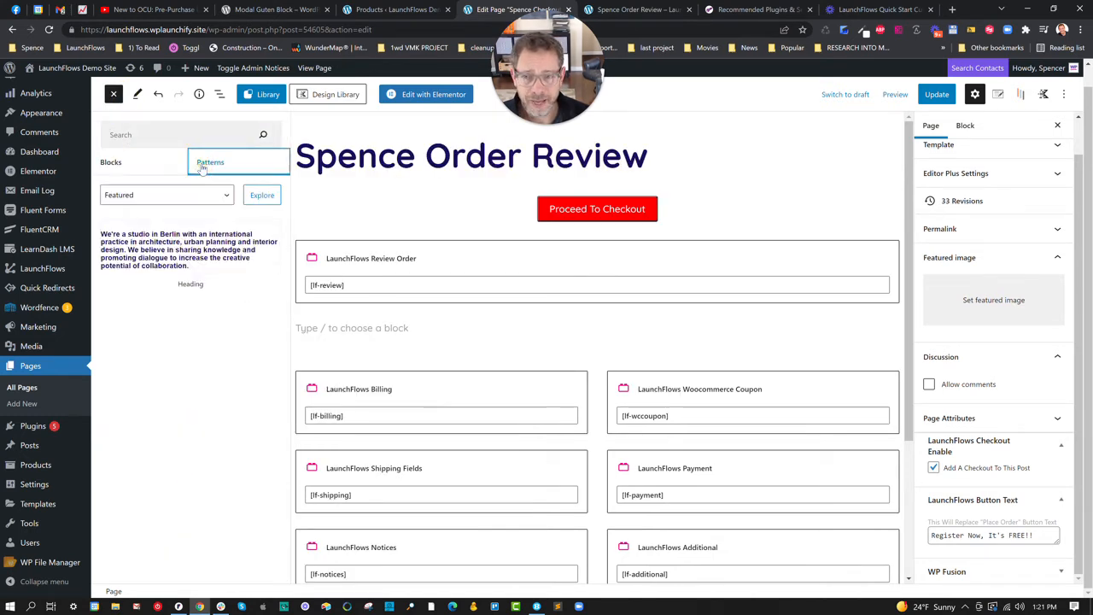
pyautogui.click(149, 206)
pyautogui.click(140, 280)
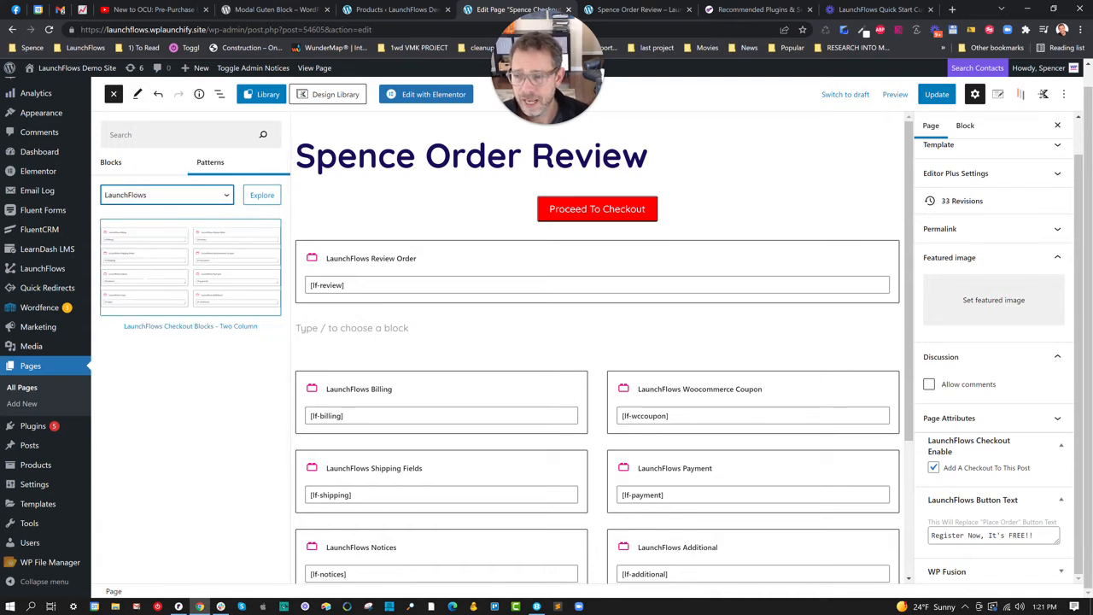
pyautogui.scroll(-2, 415, 364)
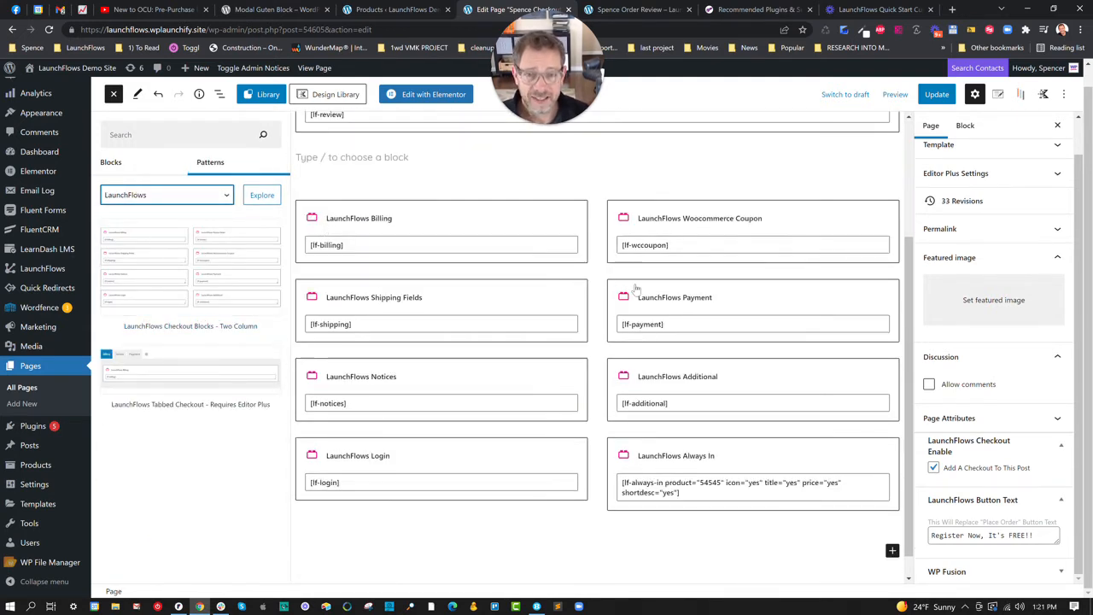
pyautogui.scroll(1, 621, 275)
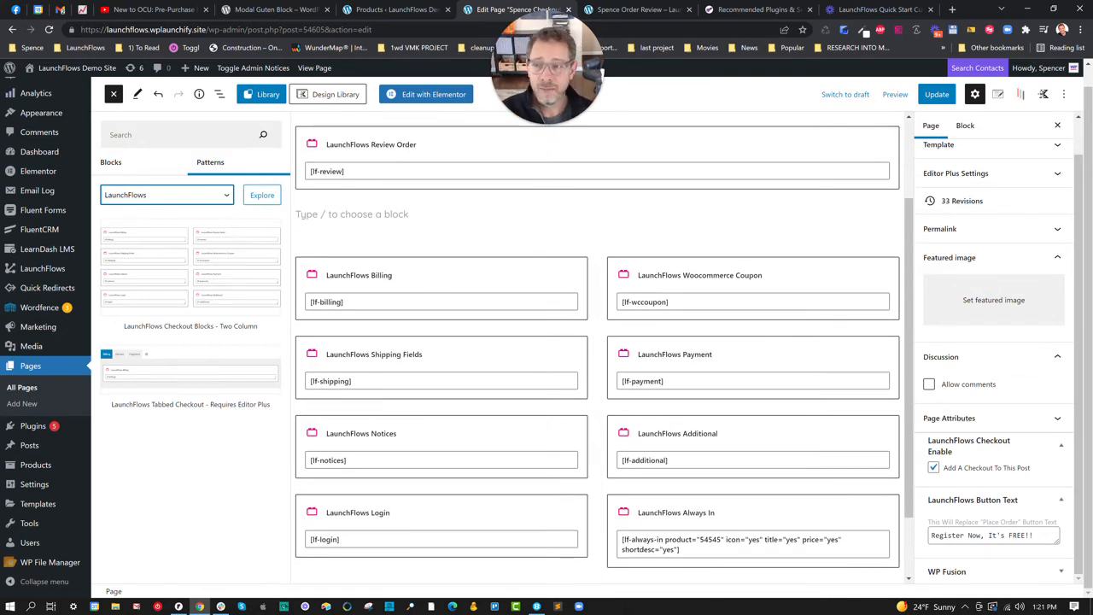
# - Inspect the additional CSS class assigned to the Columns block that holds the checkout fields
pyautogui.click(220, 94)
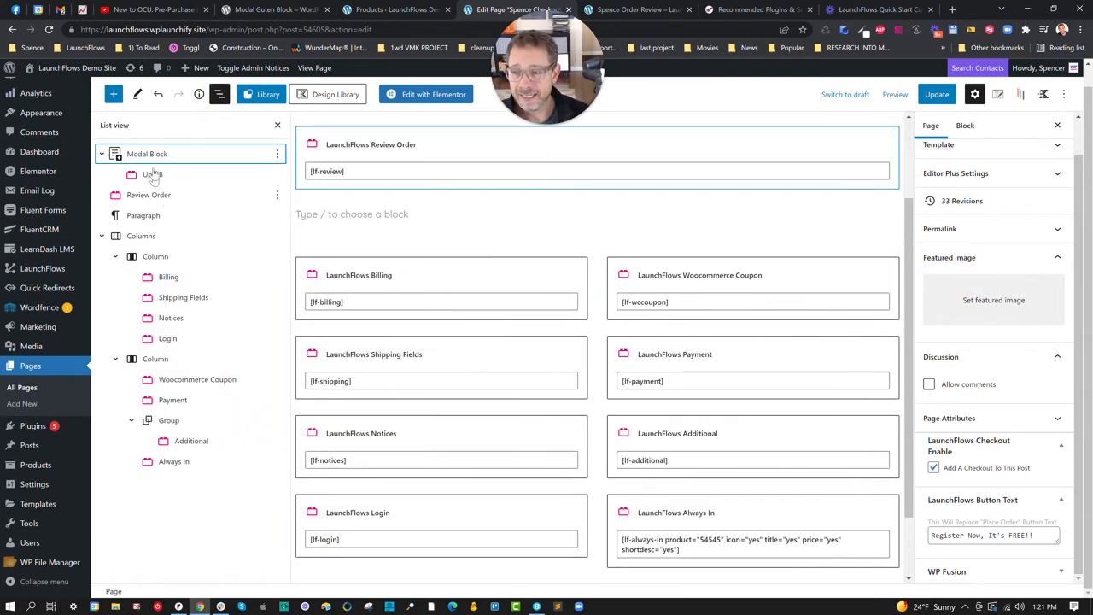
pyautogui.click(149, 239)
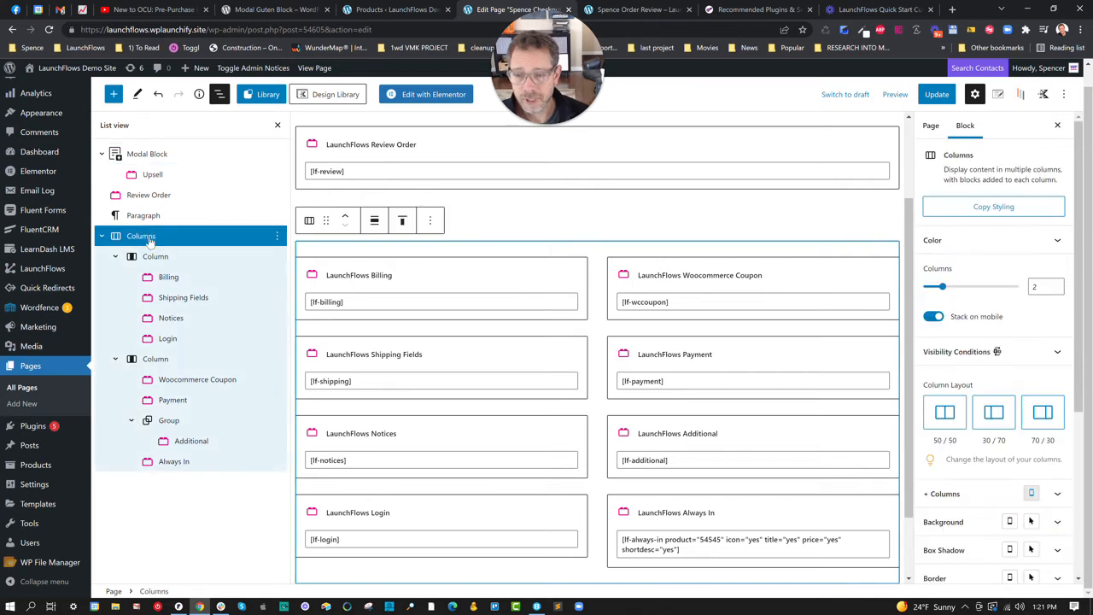
pyautogui.scroll(-3, 1060, 410)
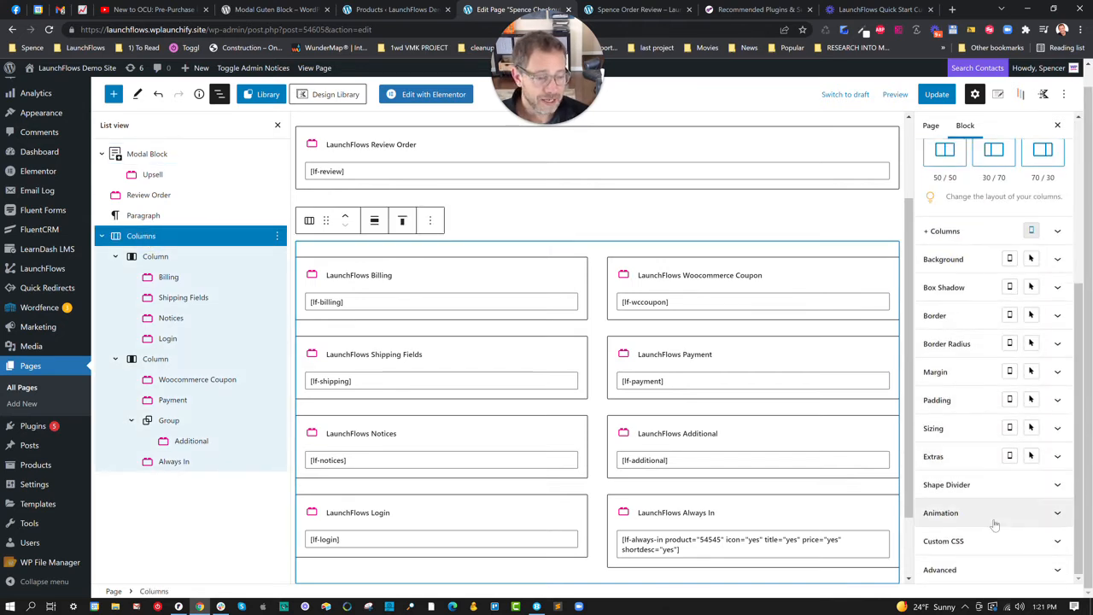
pyautogui.click(960, 570)
pyautogui.click(951, 477)
pyautogui.moveTo(951, 477); pyautogui.dragTo(928, 477)
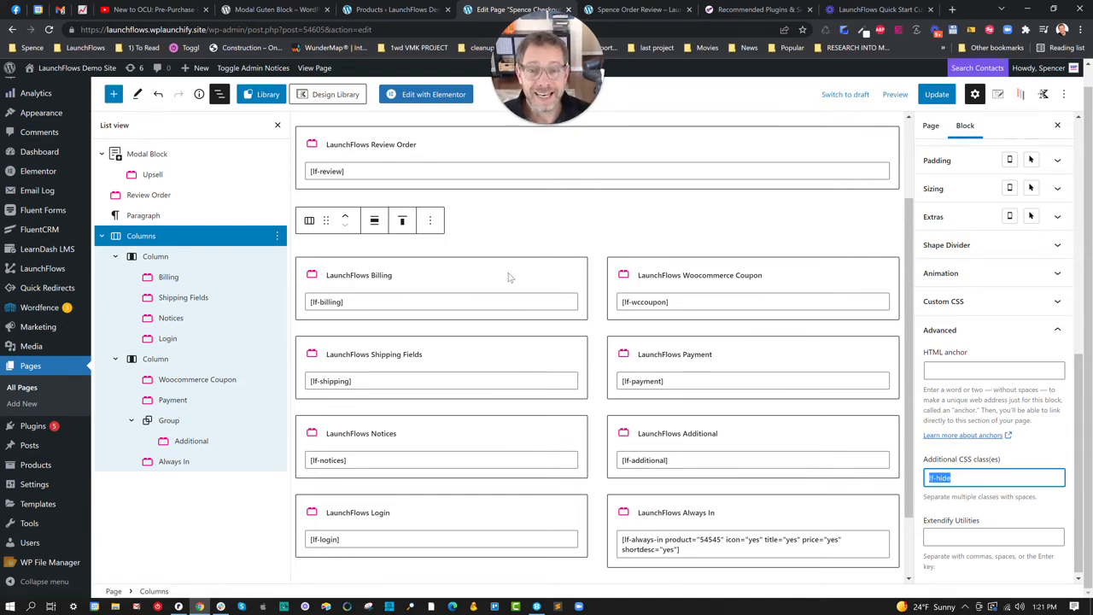
# - Inspect the Review Order block and the Proceed To Checkout modal, referring back to the Modal Guten Block plugin page
pyautogui.scroll(2, 512, 273)
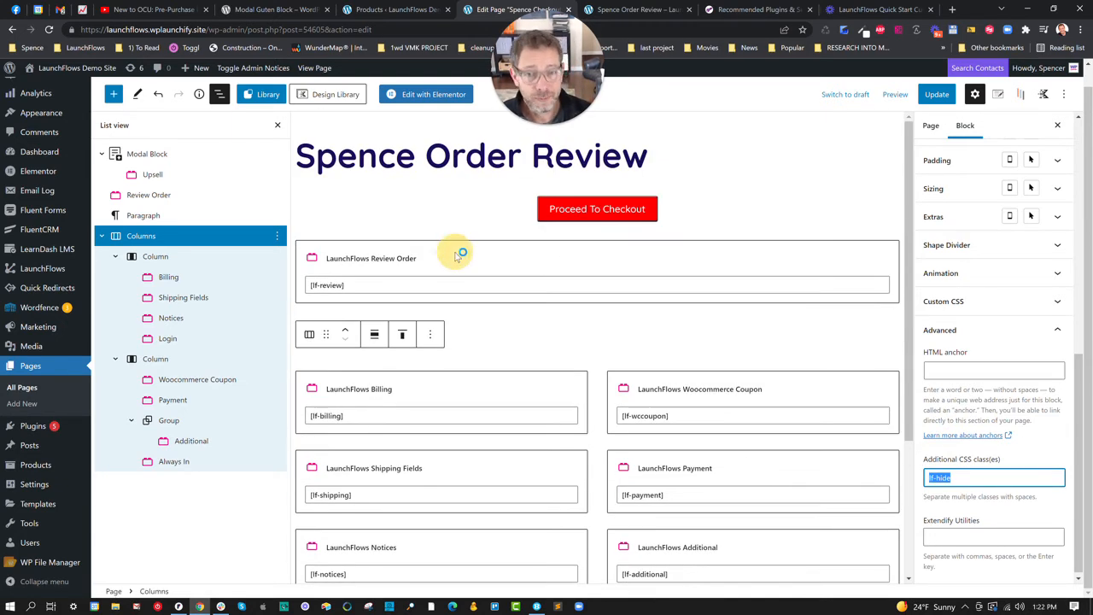
pyautogui.click(457, 257)
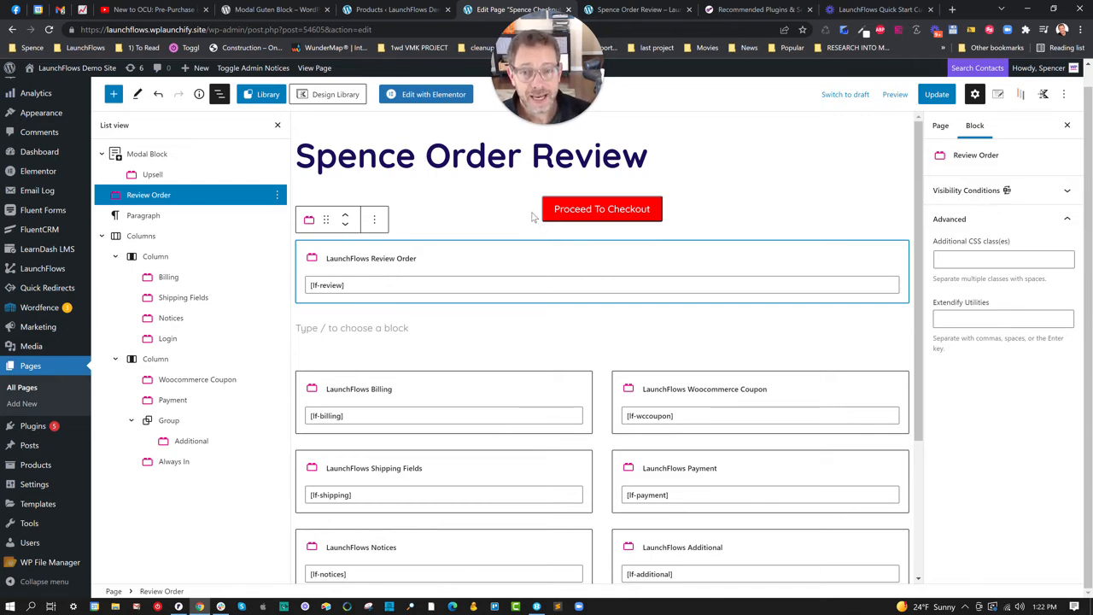
pyautogui.click(702, 215)
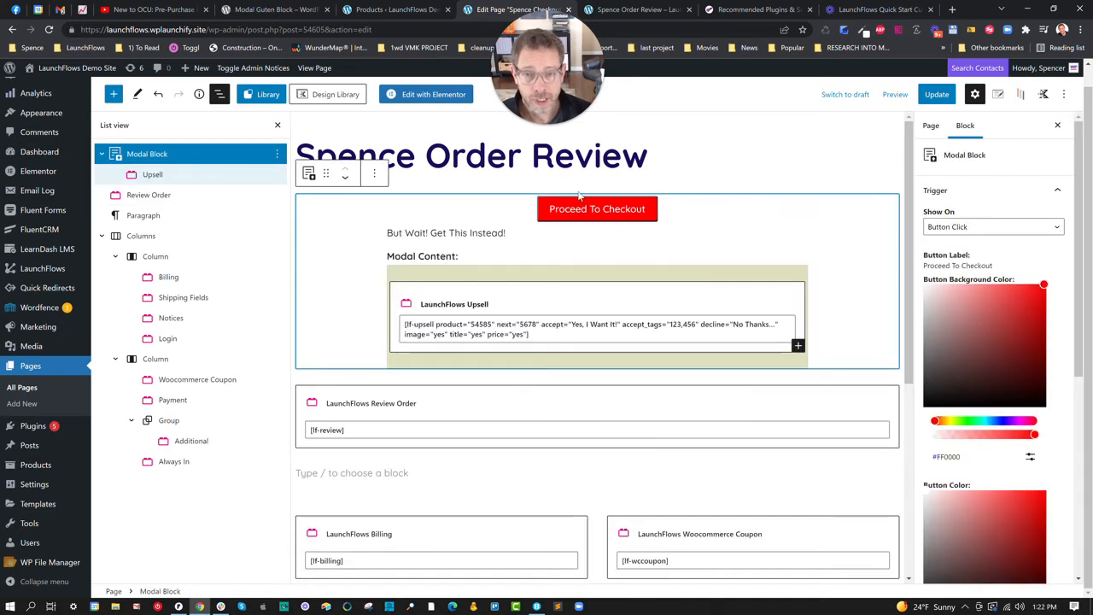
pyautogui.click(272, 9)
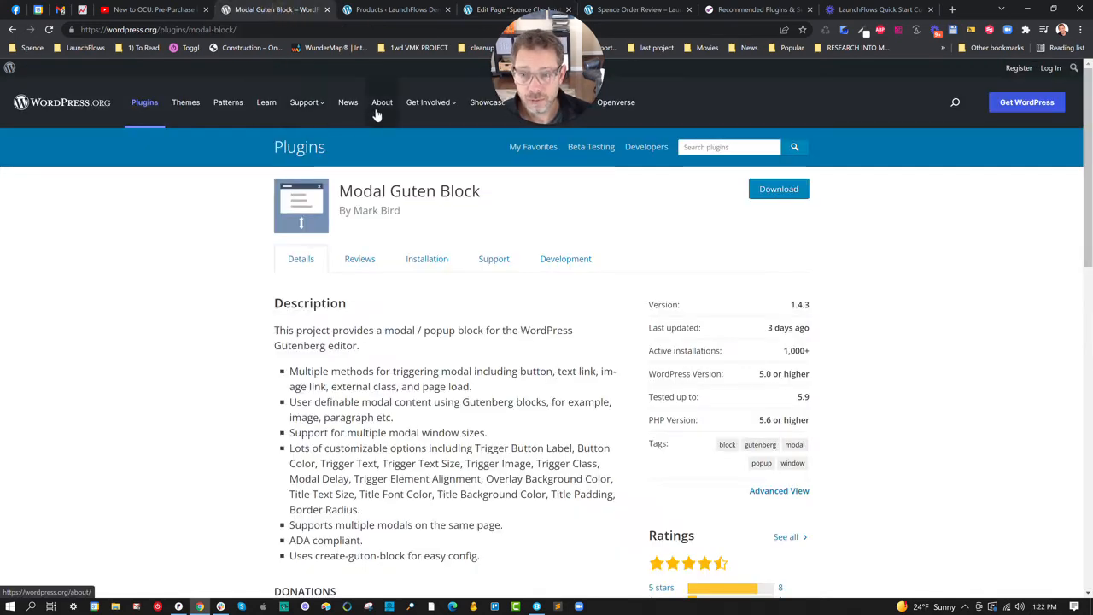
pyautogui.click(487, 10)
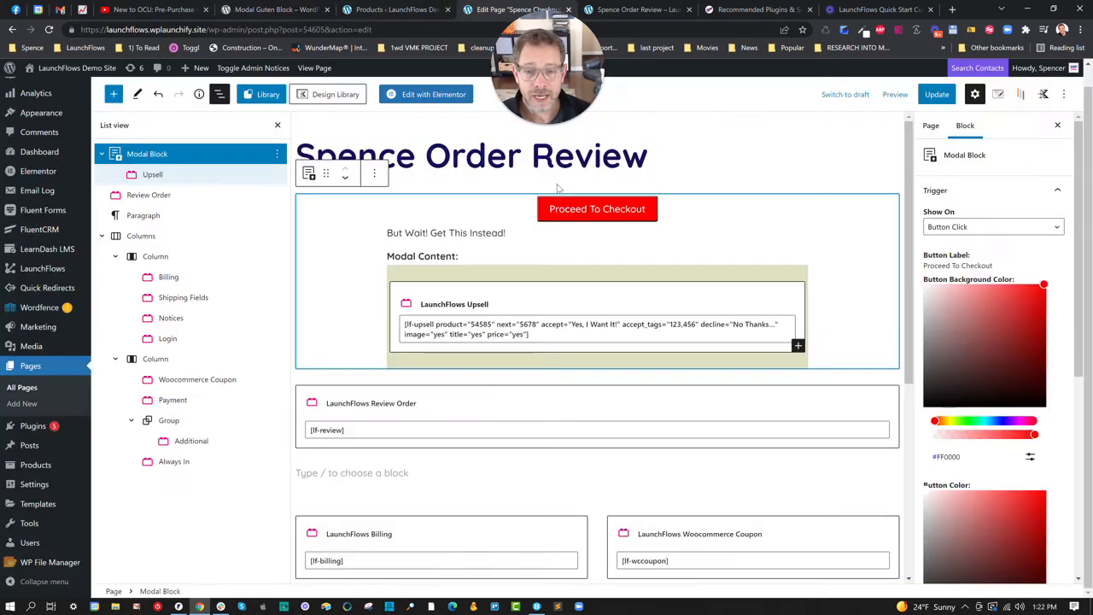
# - Insert a new Modal Block before the Proceed To Checkout modal and remove the empty paragraph from its content
pyautogui.click(374, 174)
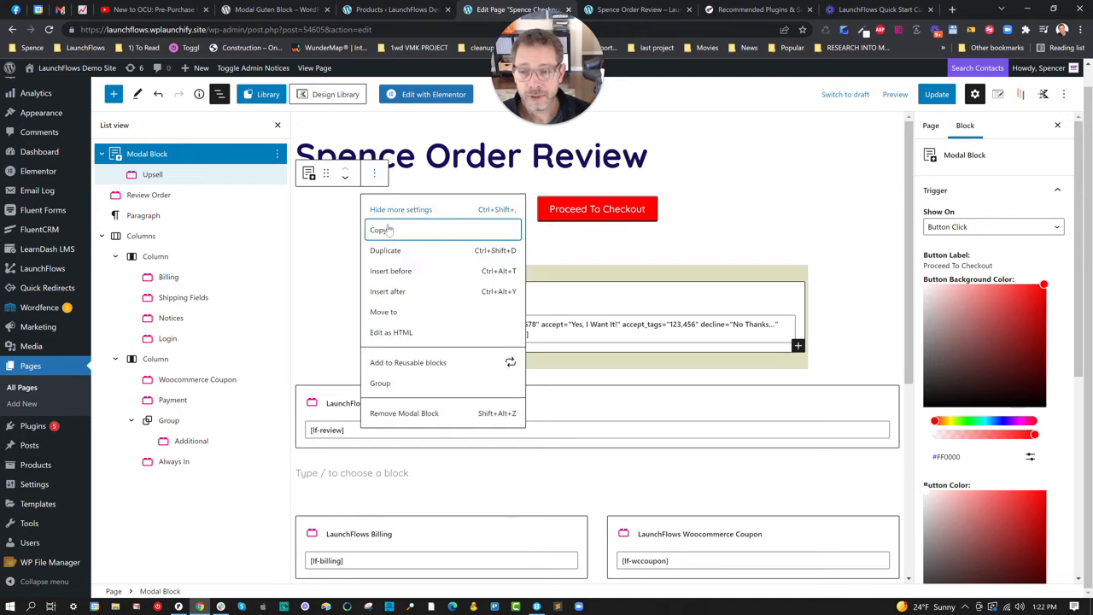
pyautogui.click(390, 271)
pyautogui.write('/mo')
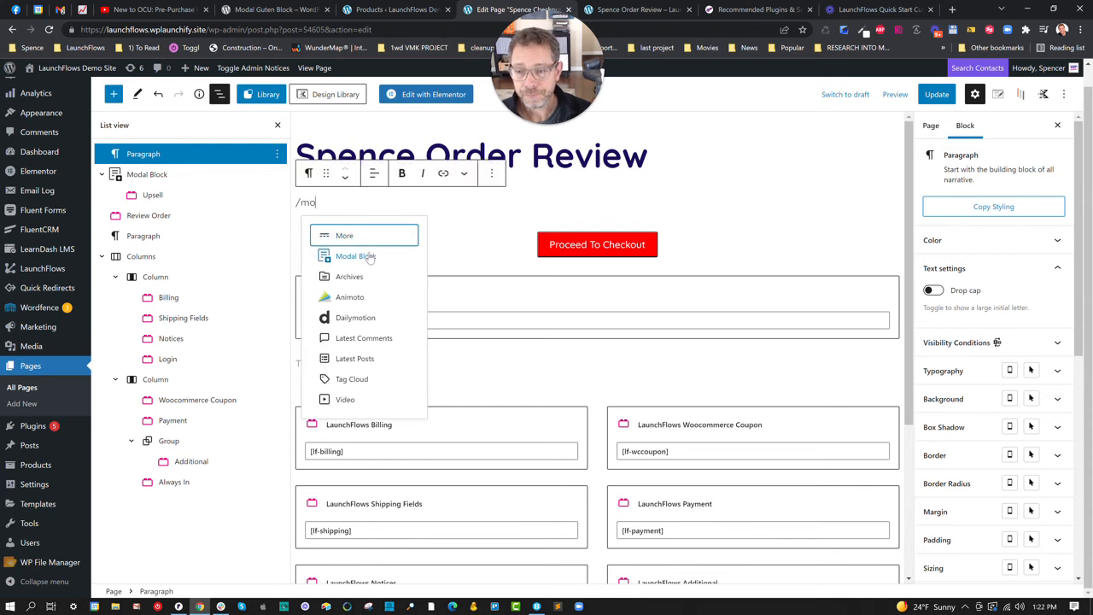
pyautogui.click(359, 255)
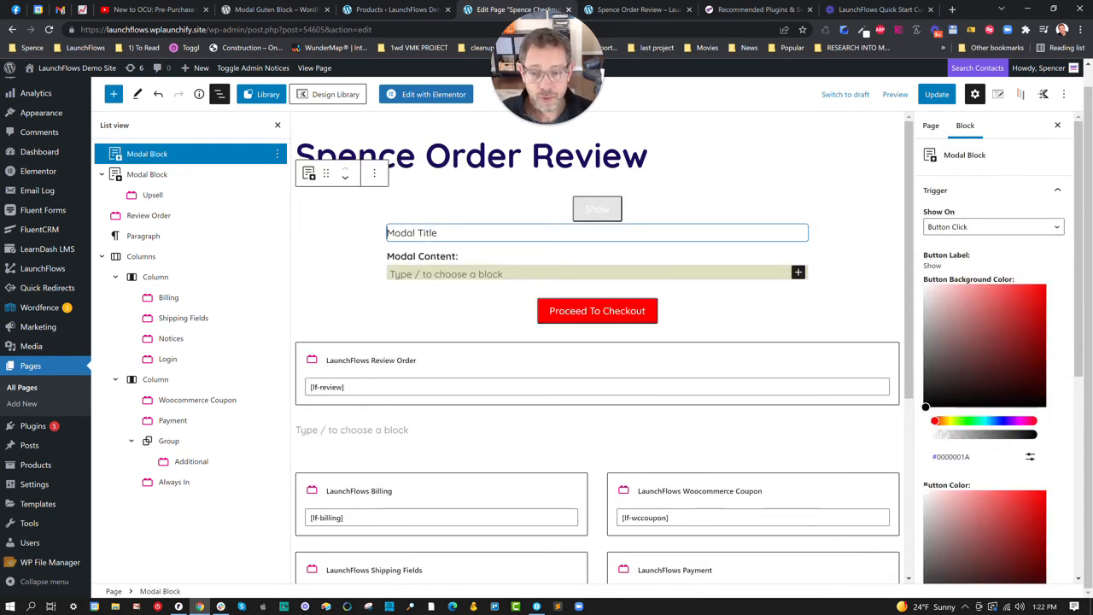
pyautogui.click(448, 274)
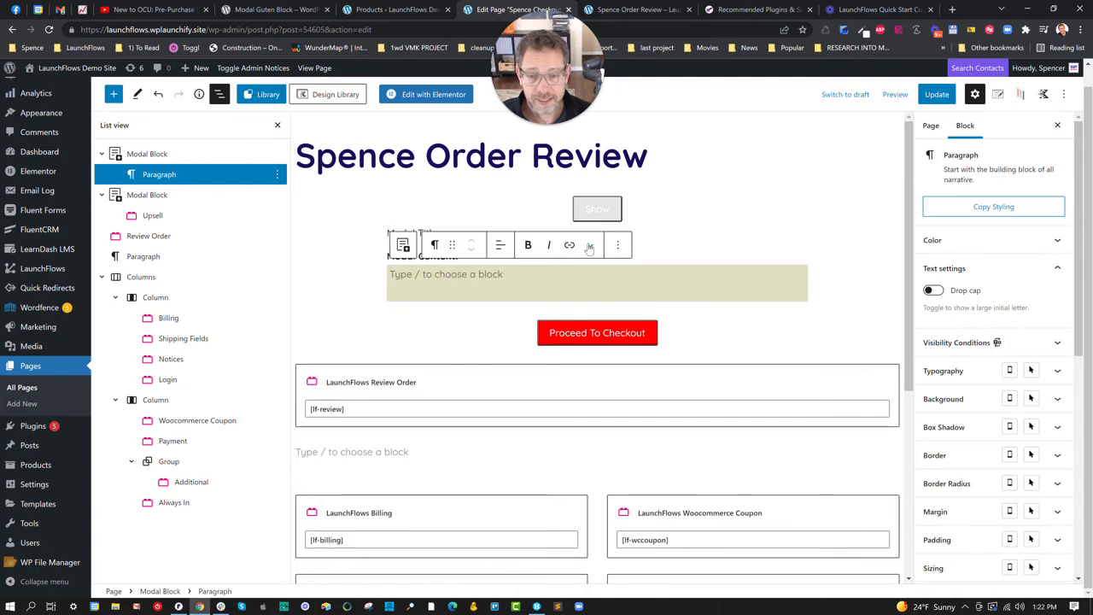
pyautogui.click(617, 246)
pyautogui.click(653, 485)
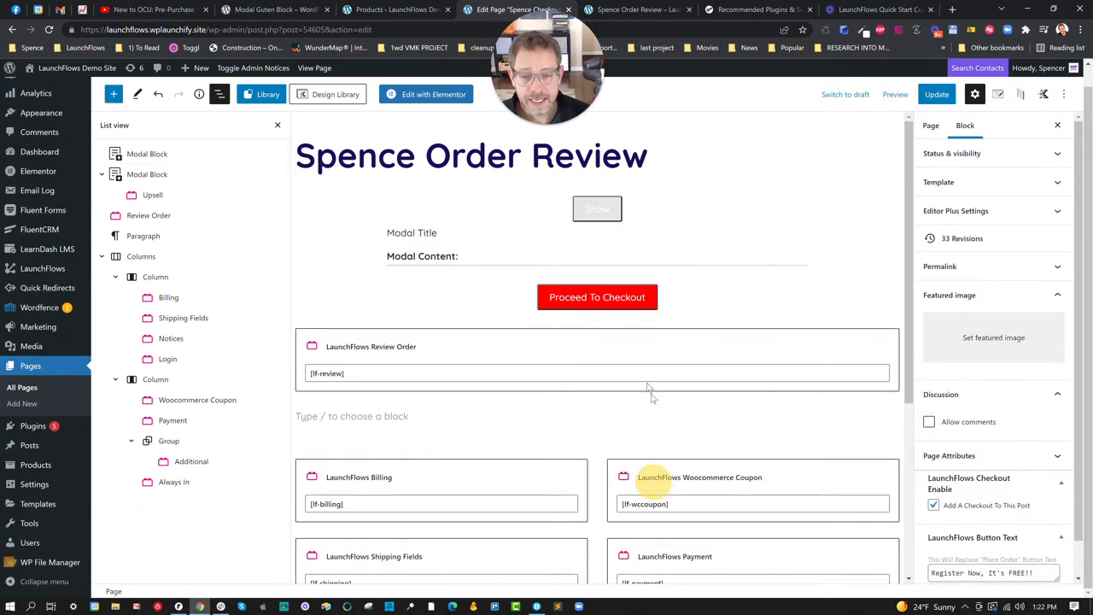
# - Remove the newly inserted empty Modal Block and select the existing Proceed To Checkout modal
pyautogui.click(144, 153)
pyautogui.click(279, 155)
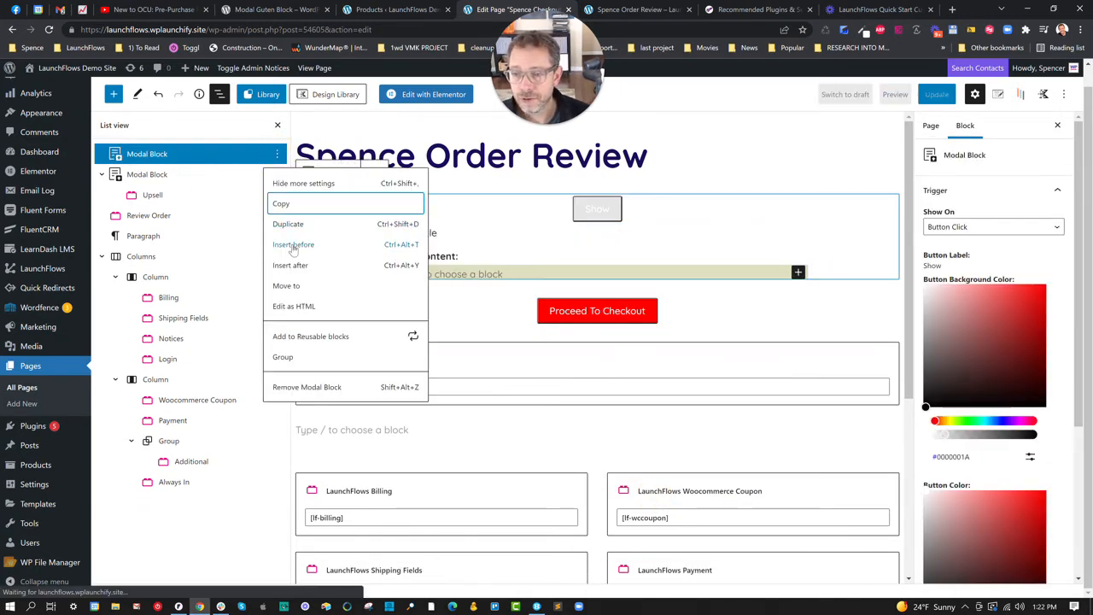
pyautogui.click(320, 386)
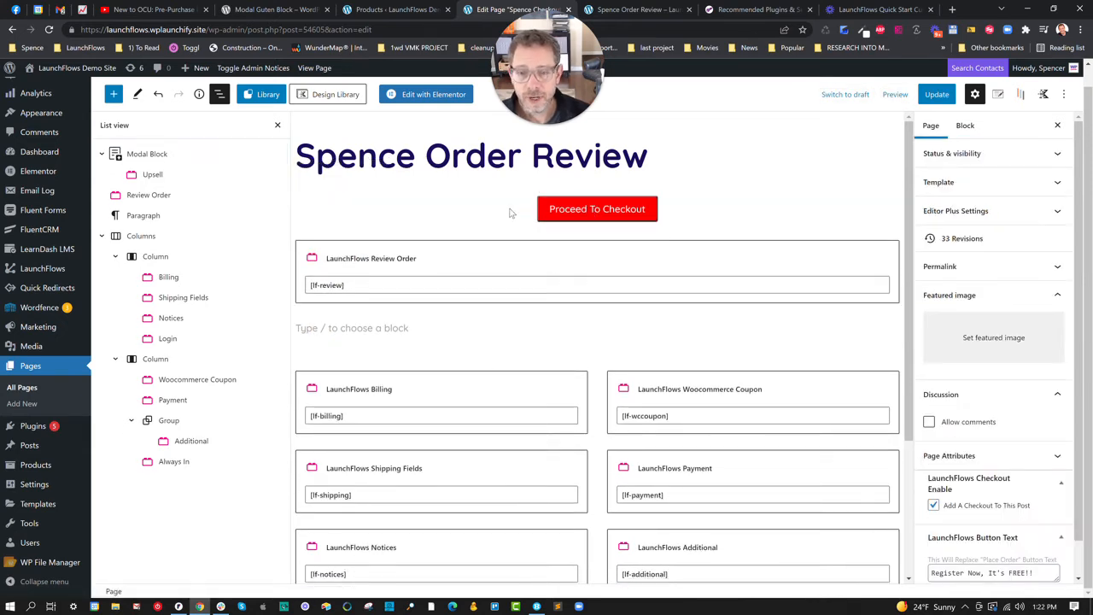
pyautogui.click(196, 156)
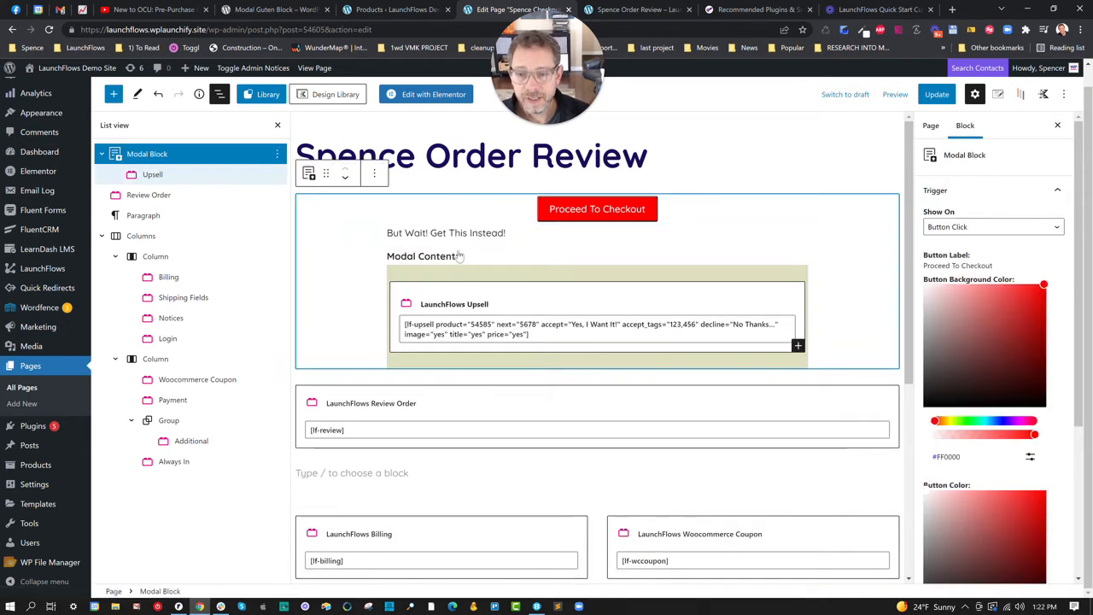
# - Insert a second Upsell block into the modal content below the existing Upsell block
pyautogui.moveTo(506, 233); pyautogui.dragTo(383, 235)
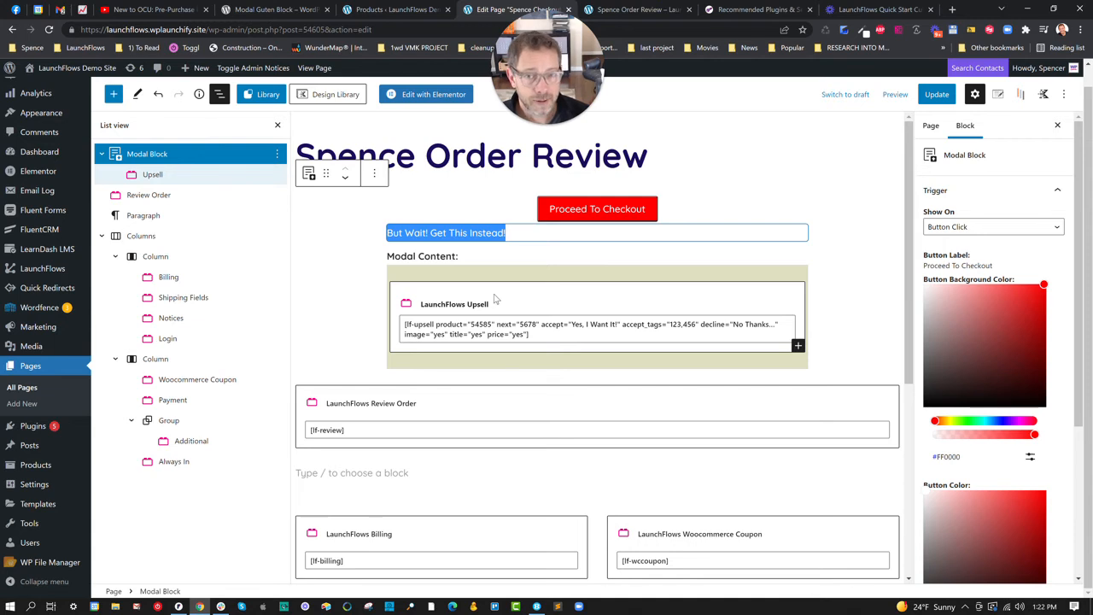
pyautogui.click(798, 345)
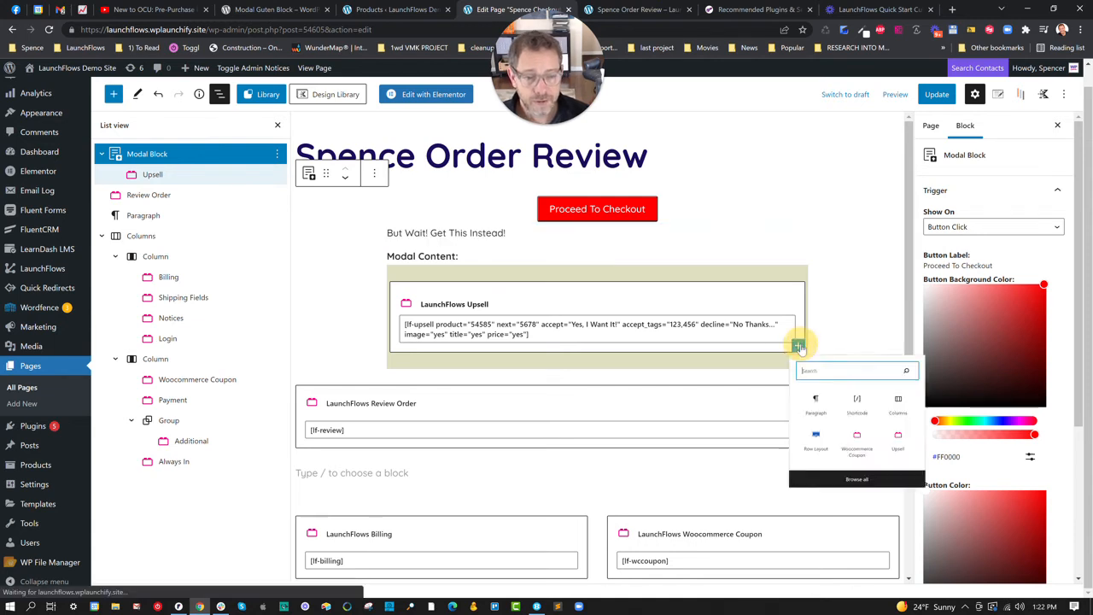
pyautogui.write('/up')
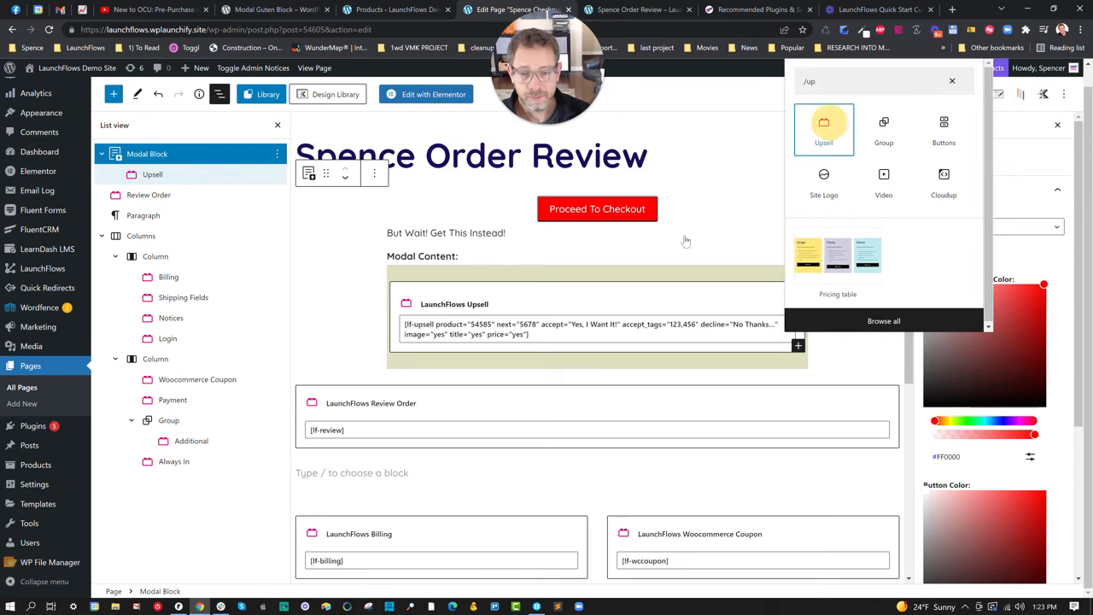
pyautogui.click(824, 128)
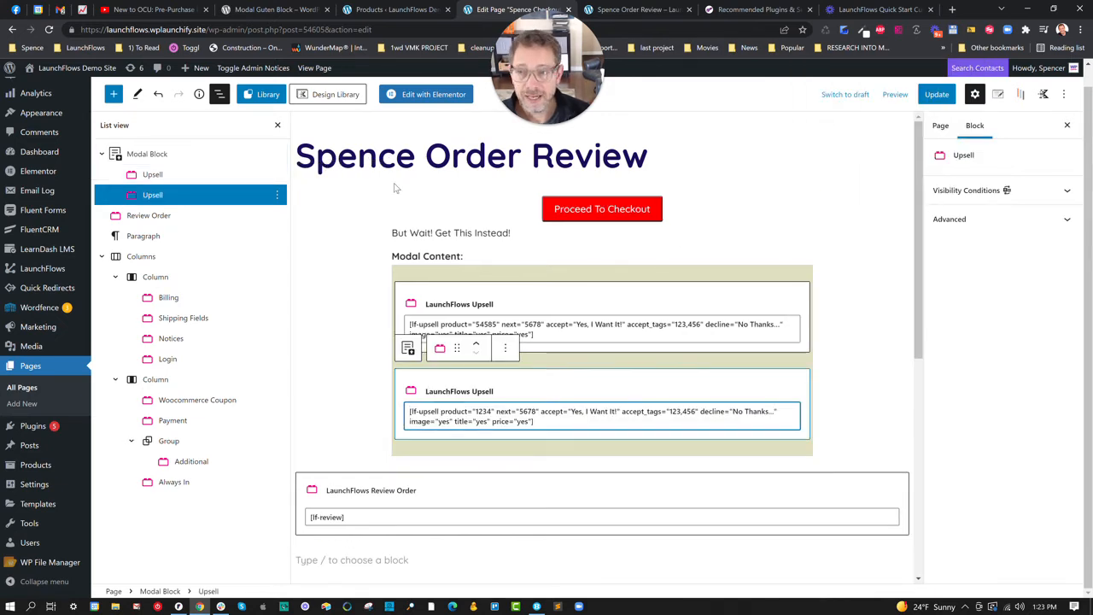
# - Check the ID of My new product in the product list against the product value in the first Upsell shortcode
pyautogui.click(371, 9)
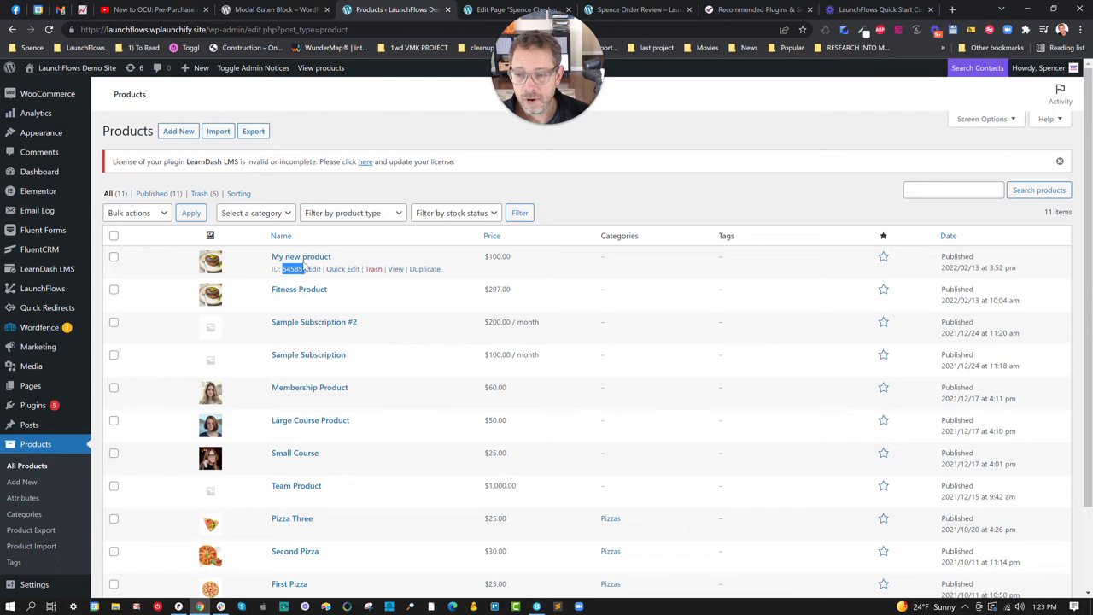
pyautogui.click(494, 9)
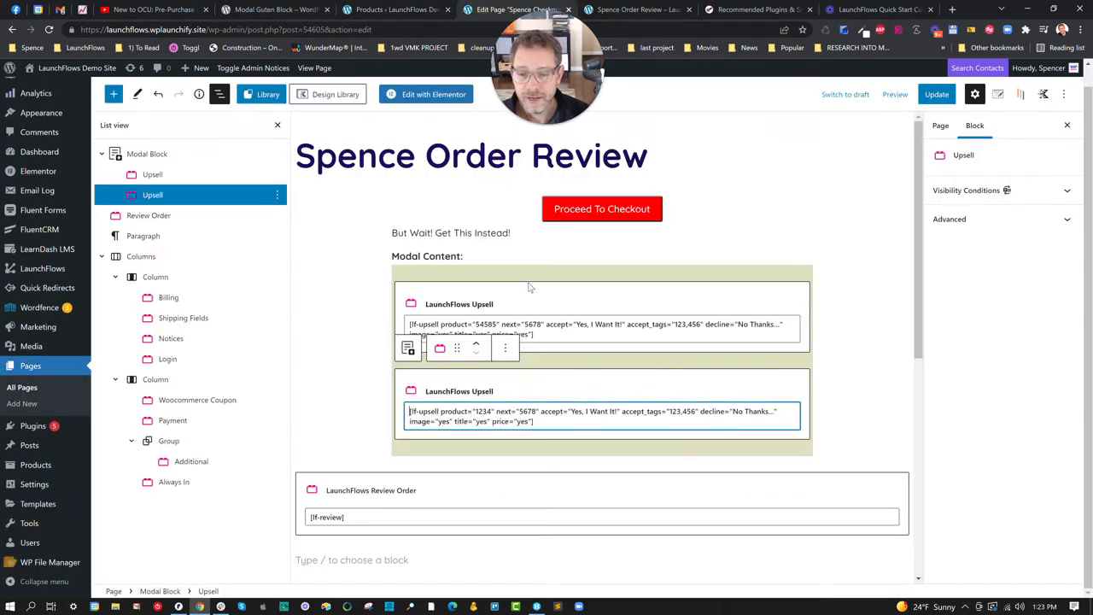
pyautogui.doubleClick(485, 325)
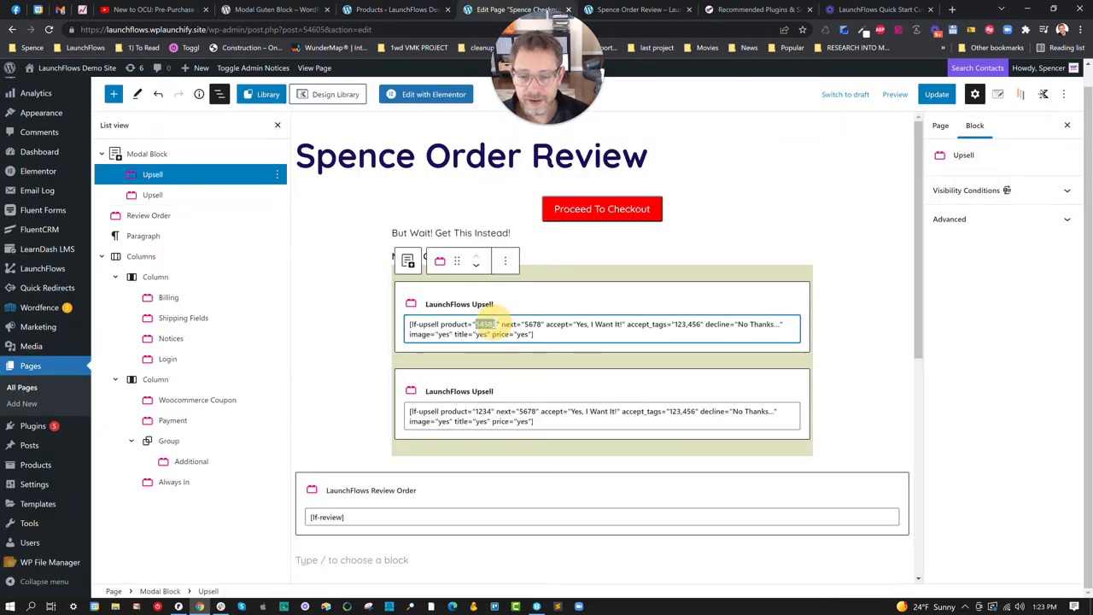
# - Remove the second Upsell block from the modal content
pyautogui.click(533, 384)
pyautogui.click(505, 348)
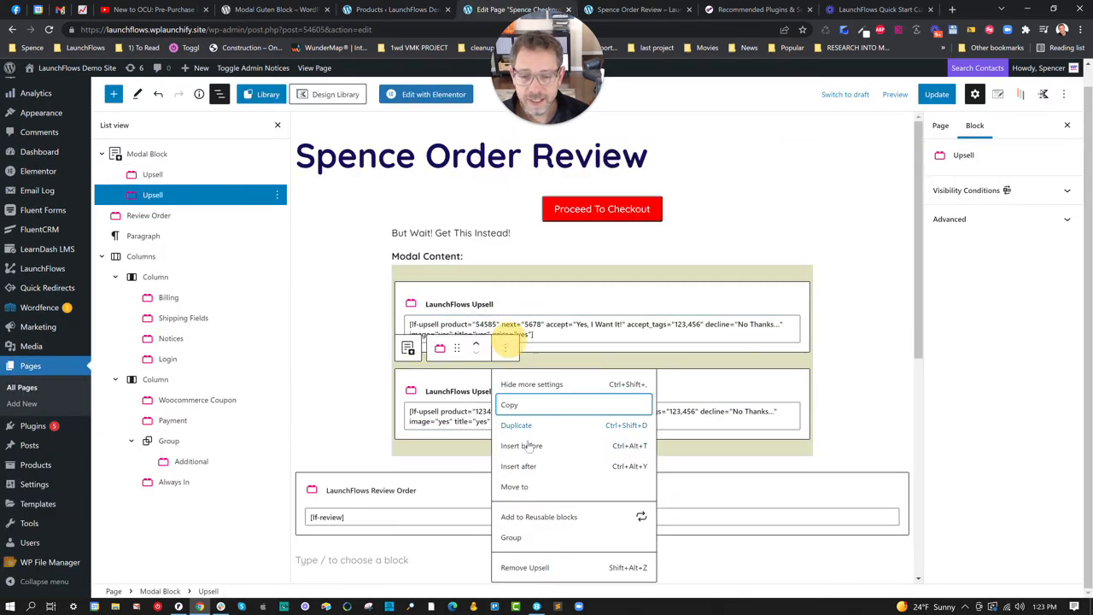
pyautogui.click(534, 567)
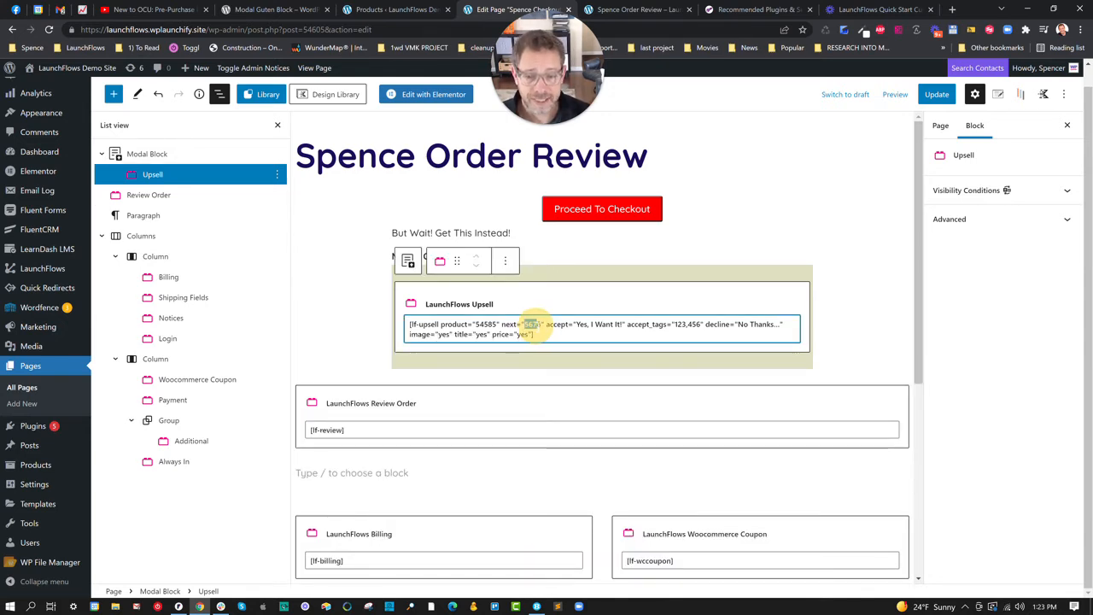
# - Inspect the next value in the Upsell shortcode and the available Show On trigger options of the Modal Block
pyautogui.doubleClick(533, 325)
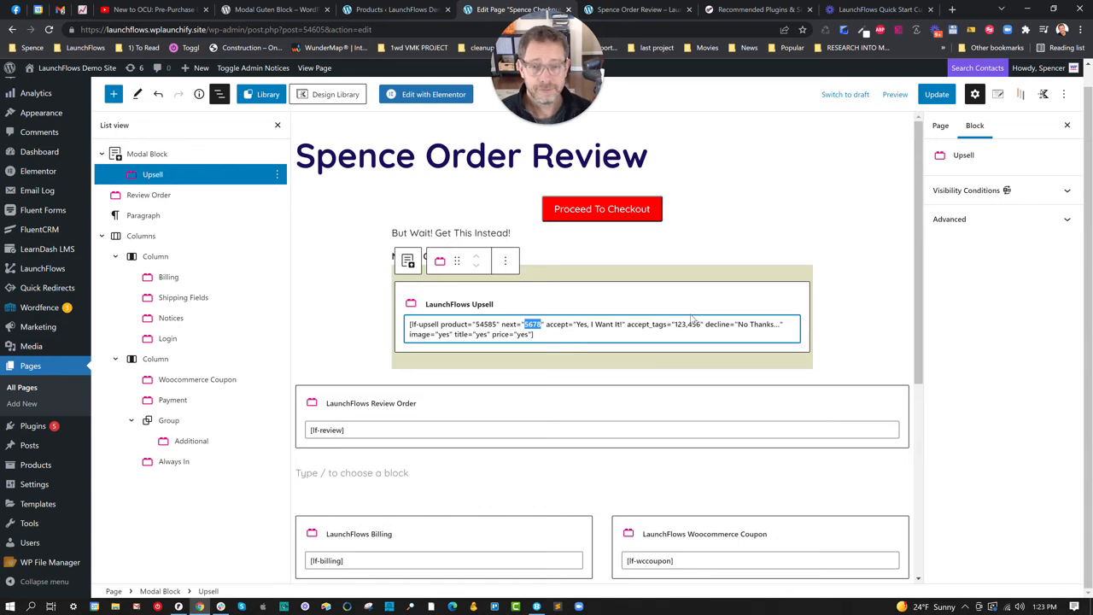
pyautogui.click(704, 213)
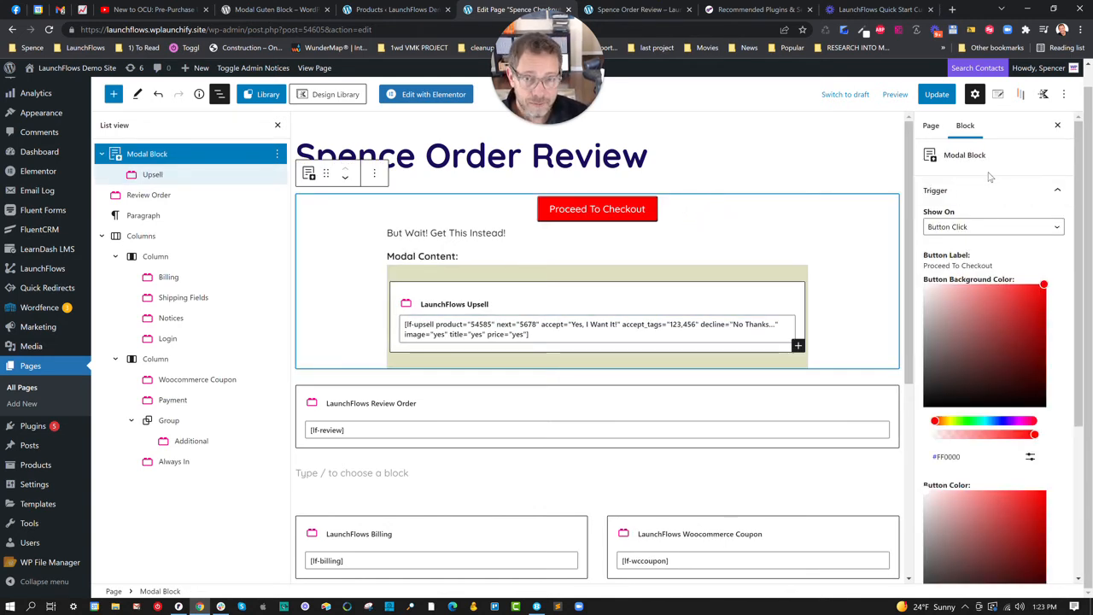
pyautogui.click(962, 228)
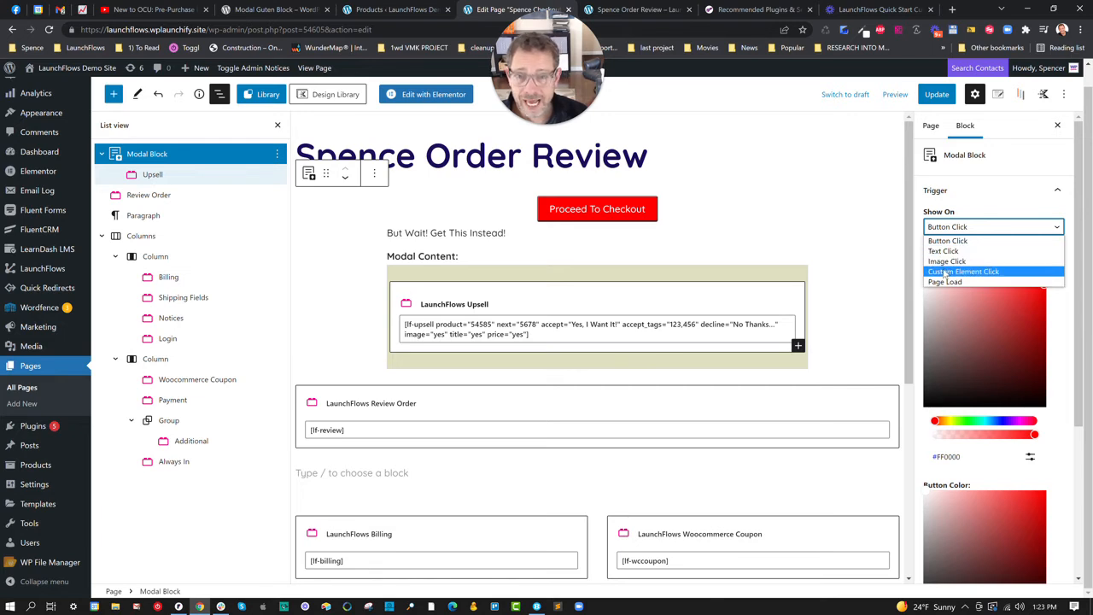
pyautogui.click(696, 216)
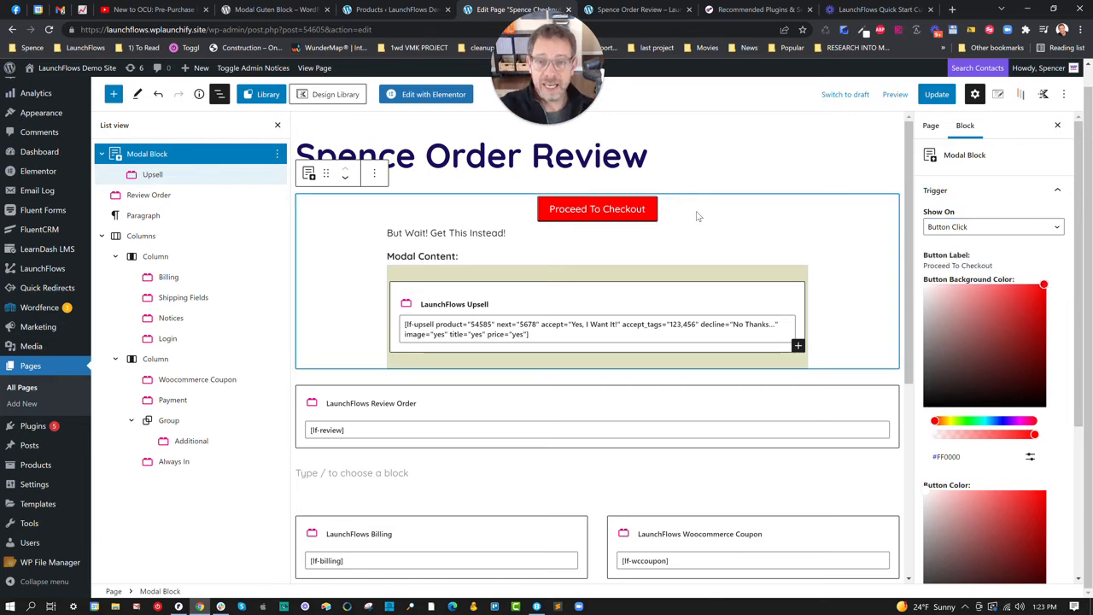
# - Review the Modal Block's button colors and Style settings, and update the page
pyautogui.hotkey('ctrl', 's')
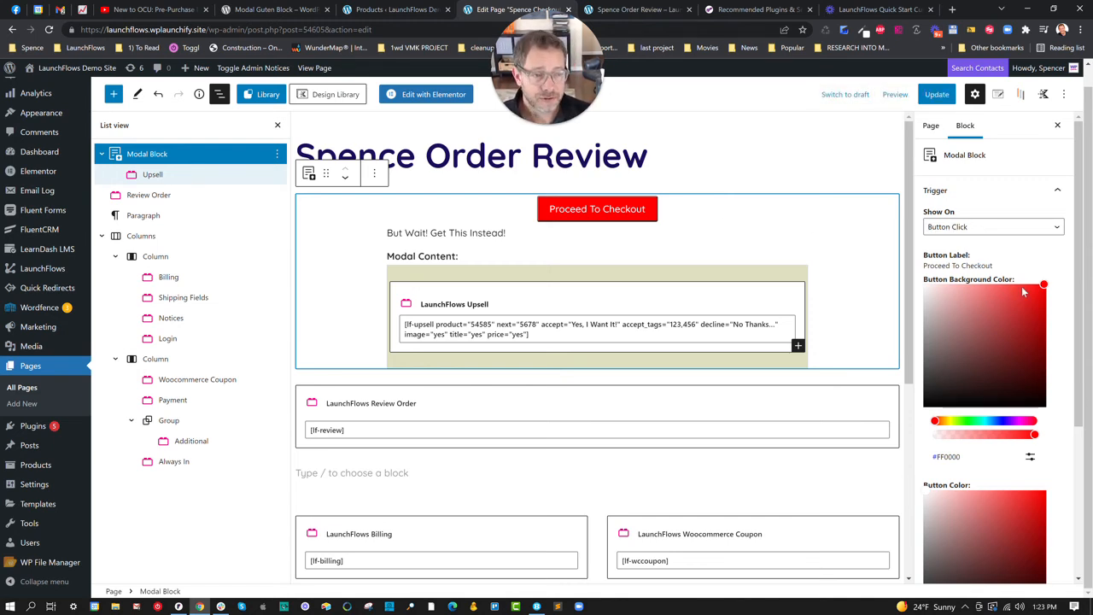
pyautogui.scroll(-2, 1024, 299)
pyautogui.scroll(-2, 1017, 333)
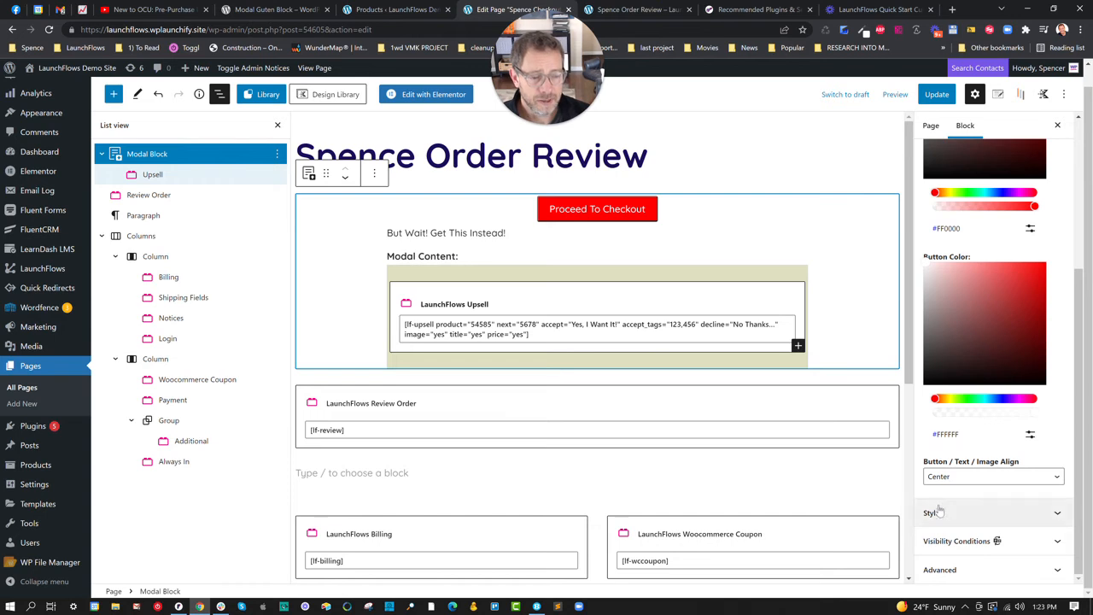
pyautogui.click(982, 513)
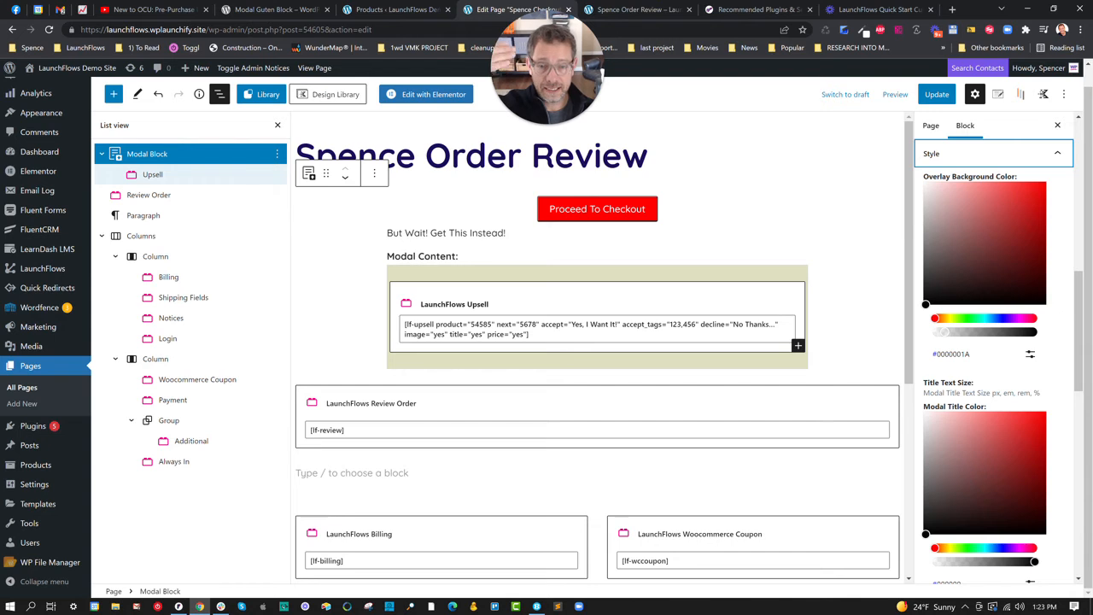
pyautogui.click(931, 95)
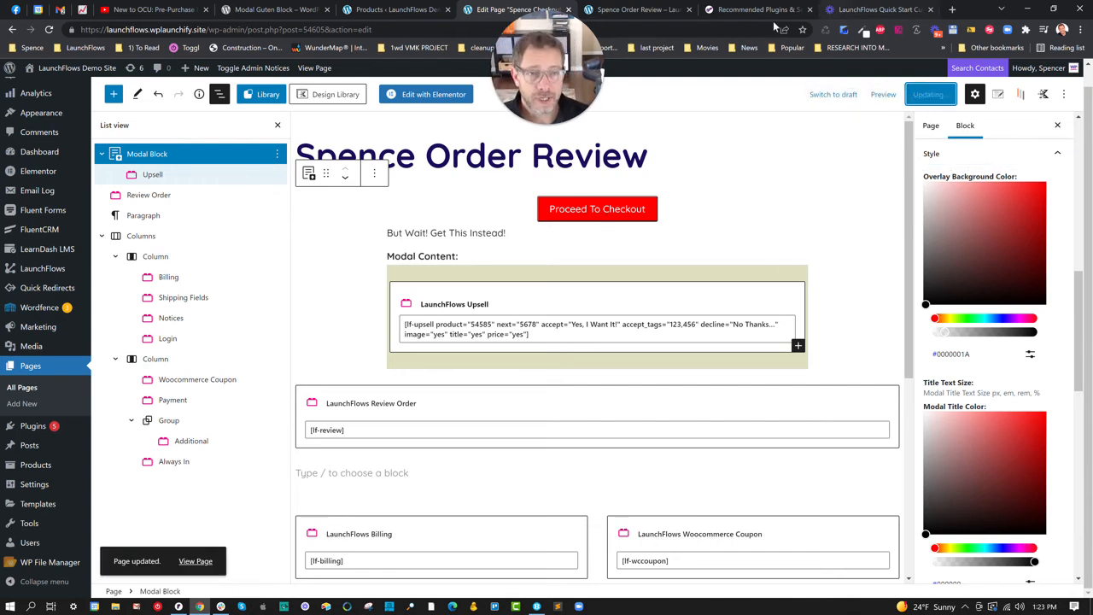
# - Refer to the YouTube pre-purchase upsell example, set the modal's button label to "Checkout Now!" in the page editor, and update the page
pyautogui.click(154, 9)
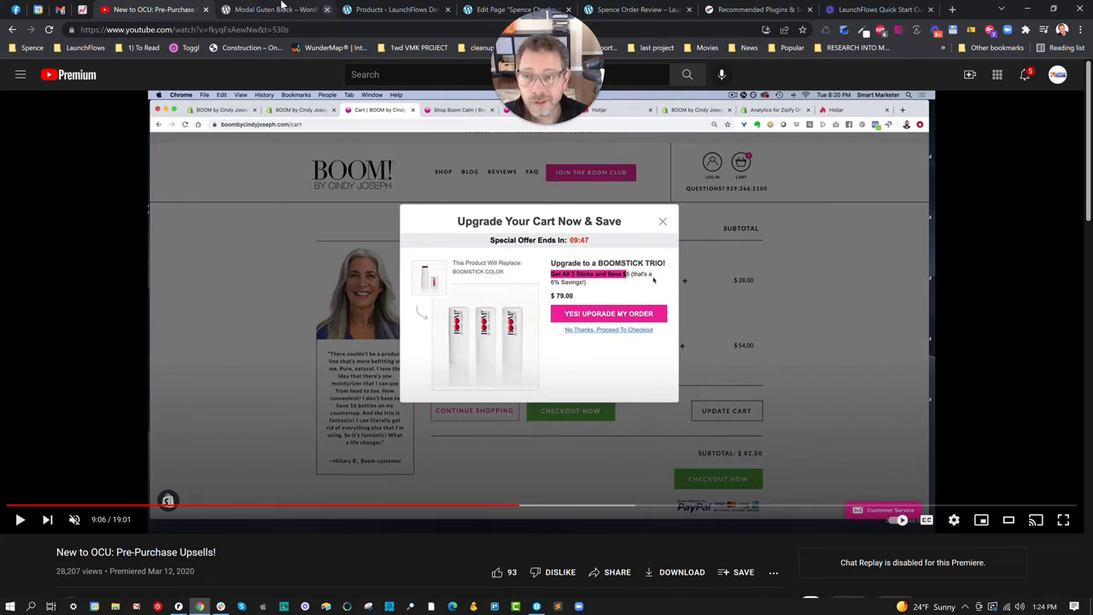
pyautogui.click(502, 9)
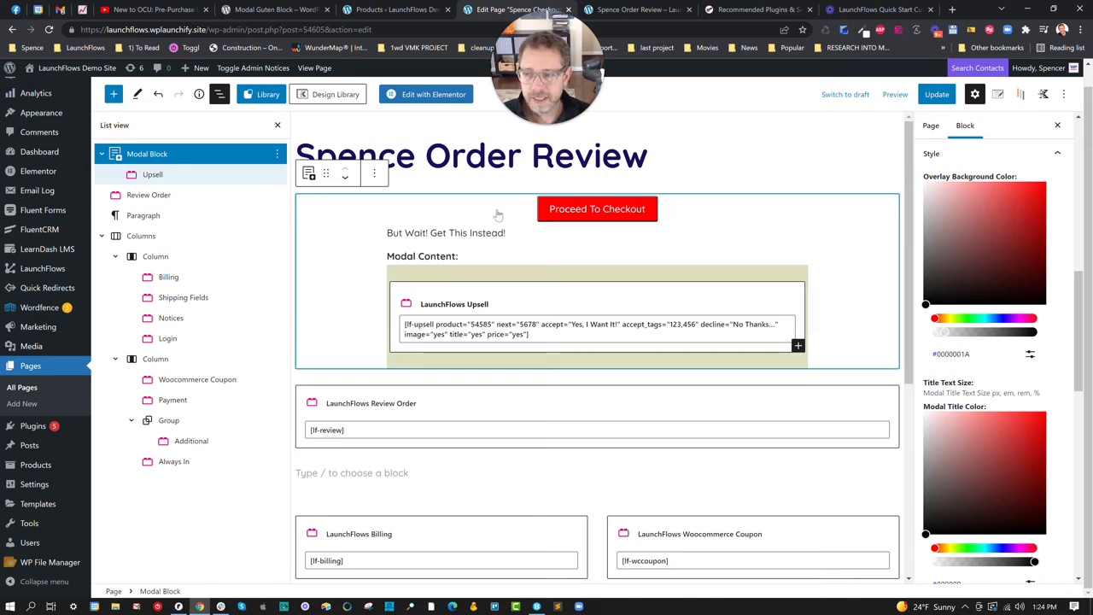
pyautogui.scroll(10, 933, 160)
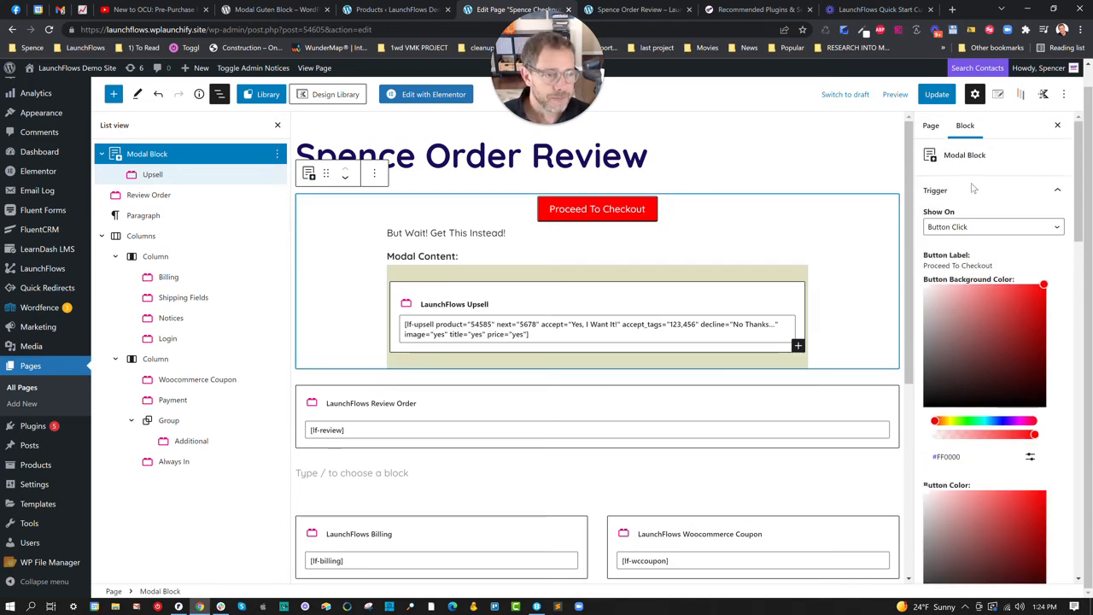
pyautogui.moveTo(996, 267); pyautogui.dragTo(892, 250)
pyautogui.write('Checkout N')
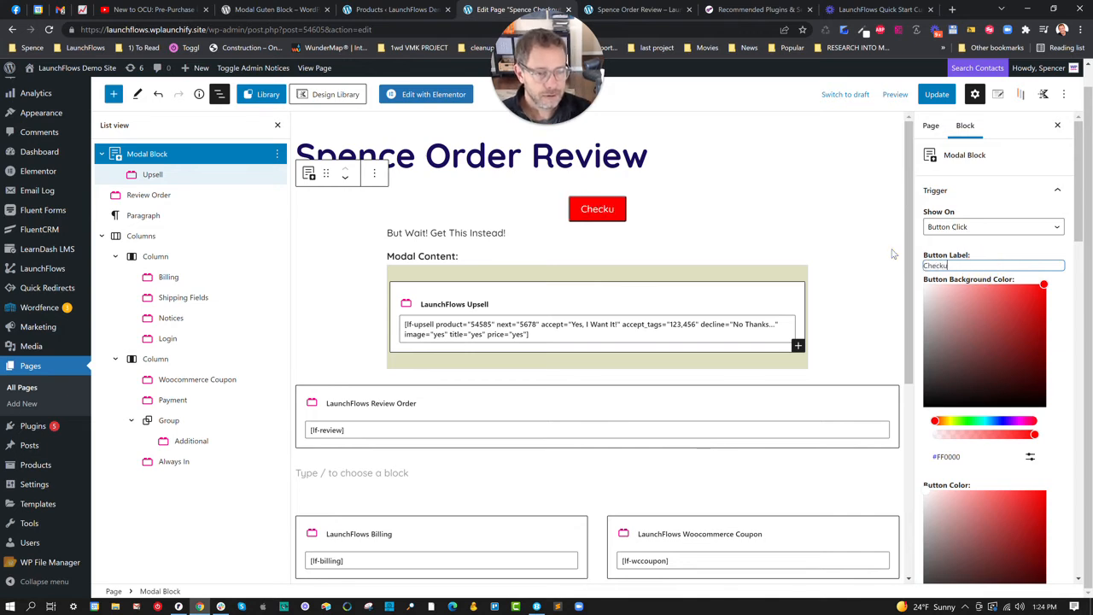
pyautogui.write('ow!')
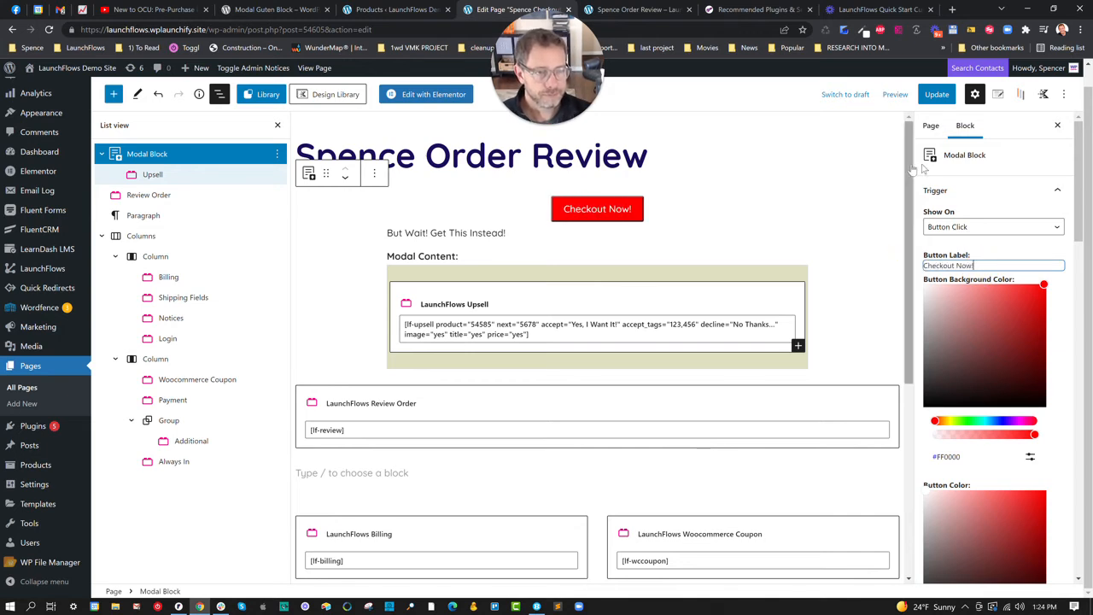
pyautogui.click(937, 94)
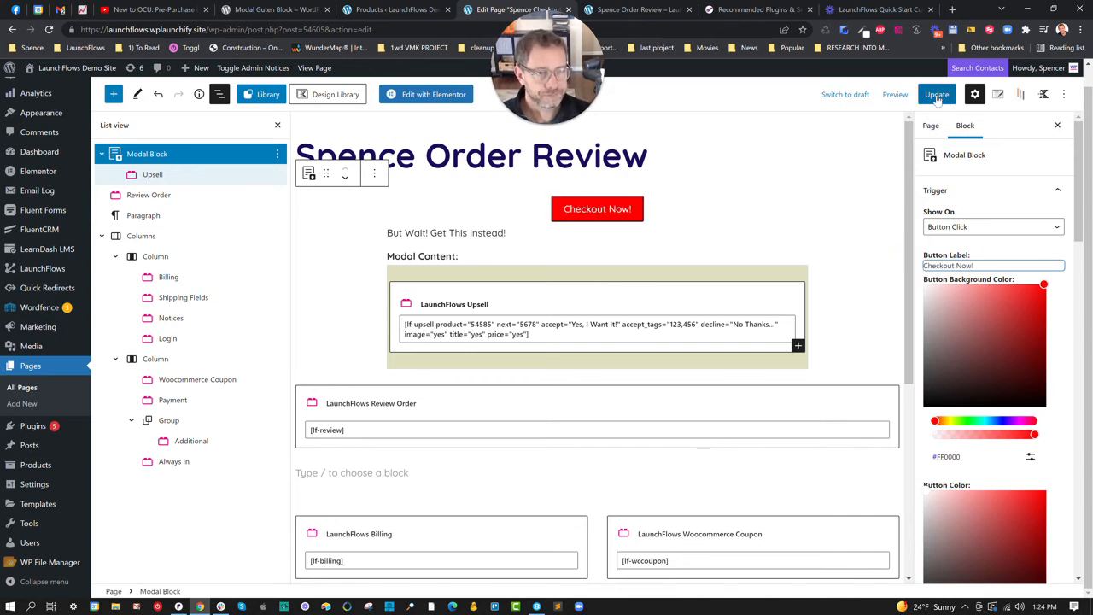
# - Reload the order review page preview and open the upsell popup from the Checkout Now! button above the order
pyautogui.click(645, 10)
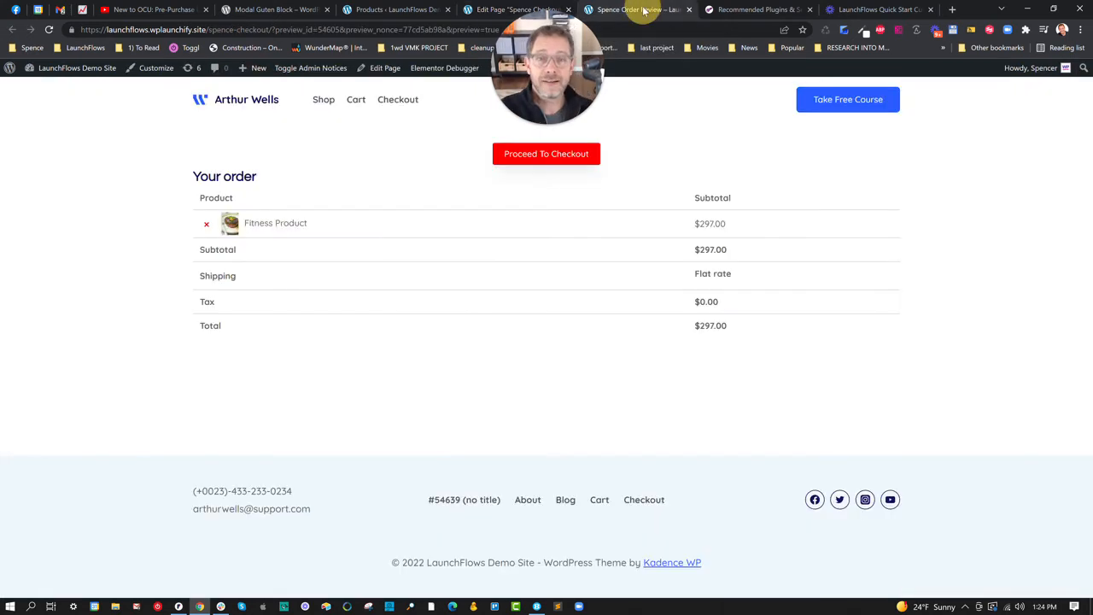
pyautogui.click(49, 30)
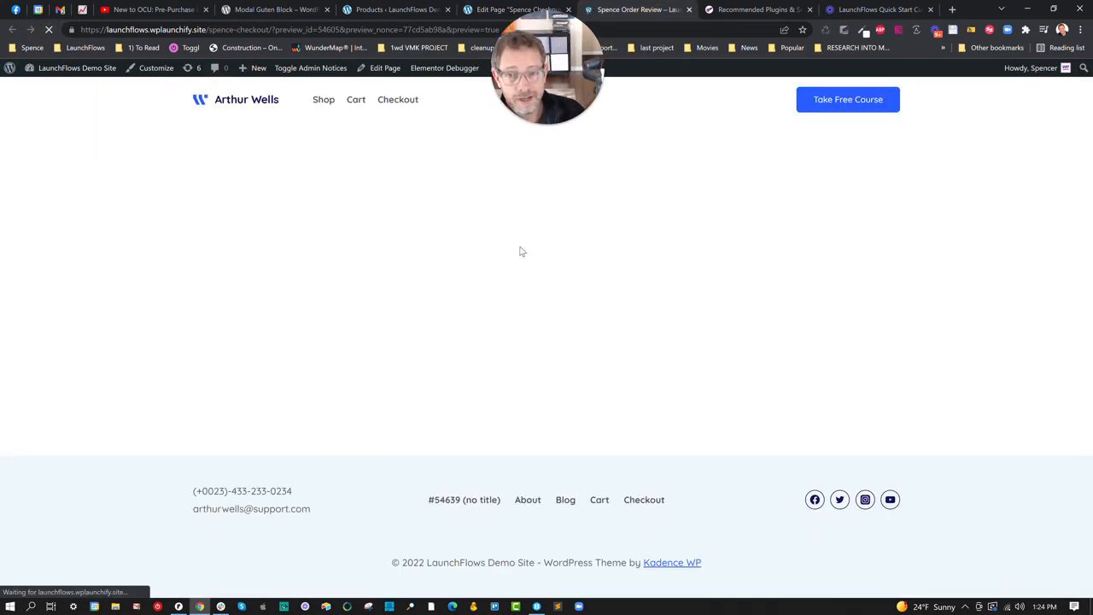
pyautogui.moveTo(254, 223); pyautogui.dragTo(321, 230)
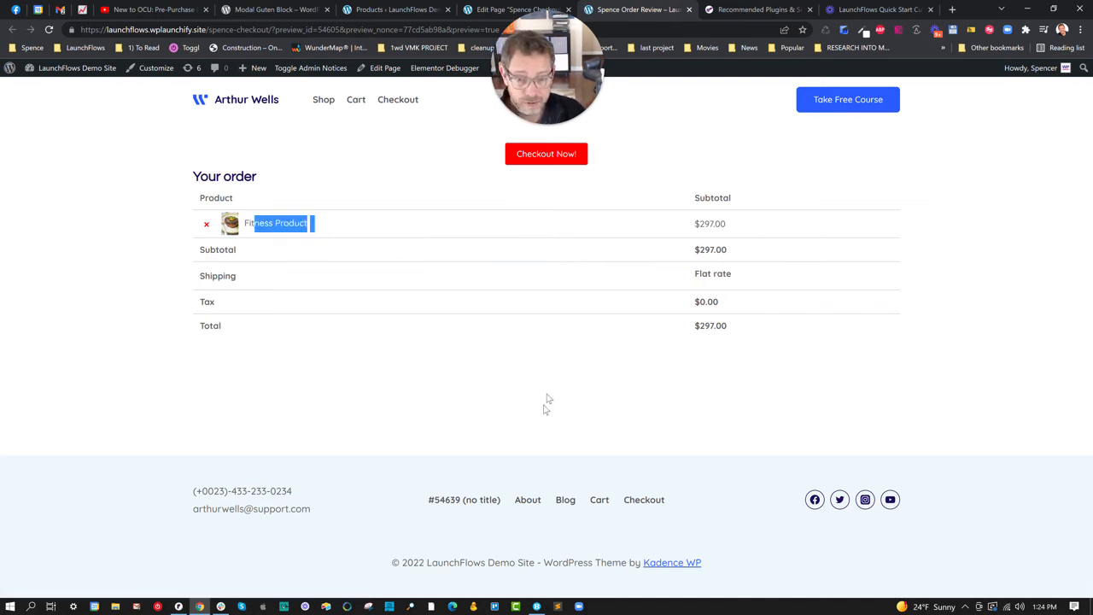
pyautogui.click(557, 157)
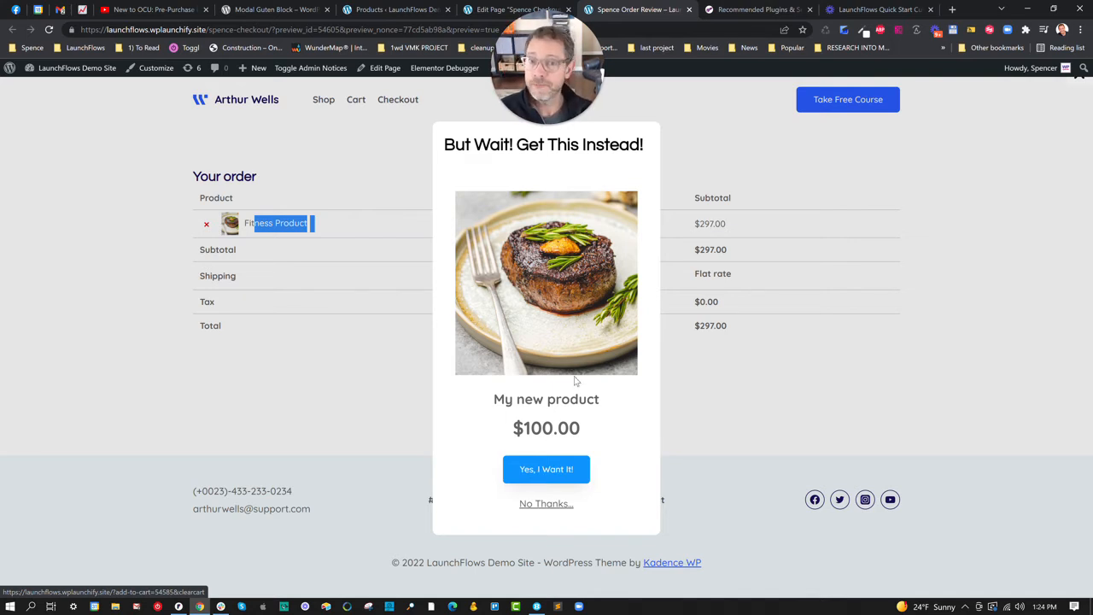
# - Insert an Order Bump block below the Upsell block in the modal content and set its product ID to 54585
pyautogui.click(380, 9)
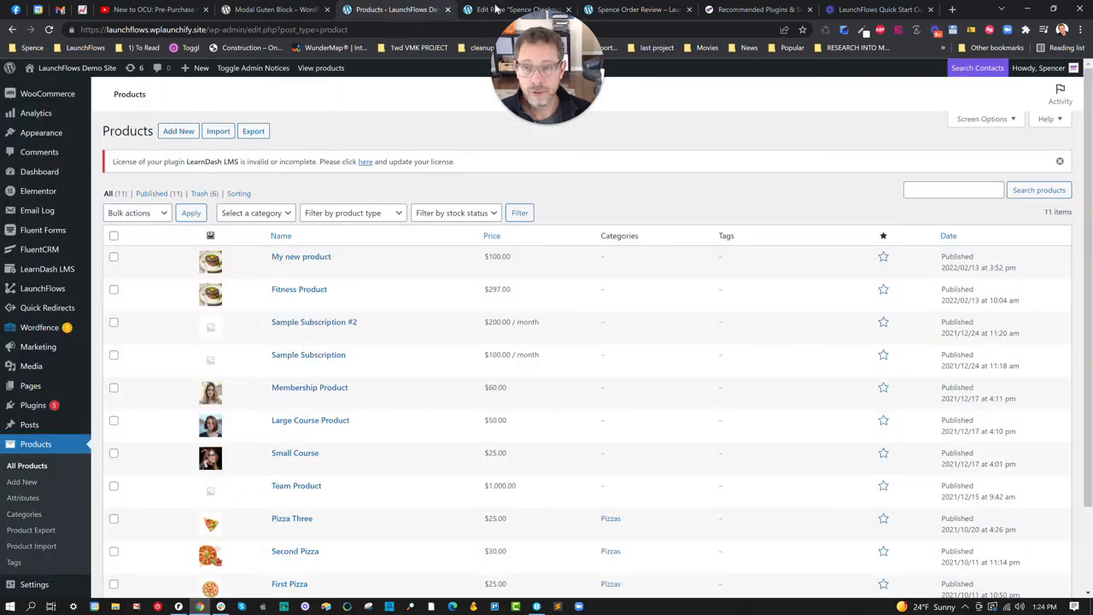
pyautogui.click(498, 8)
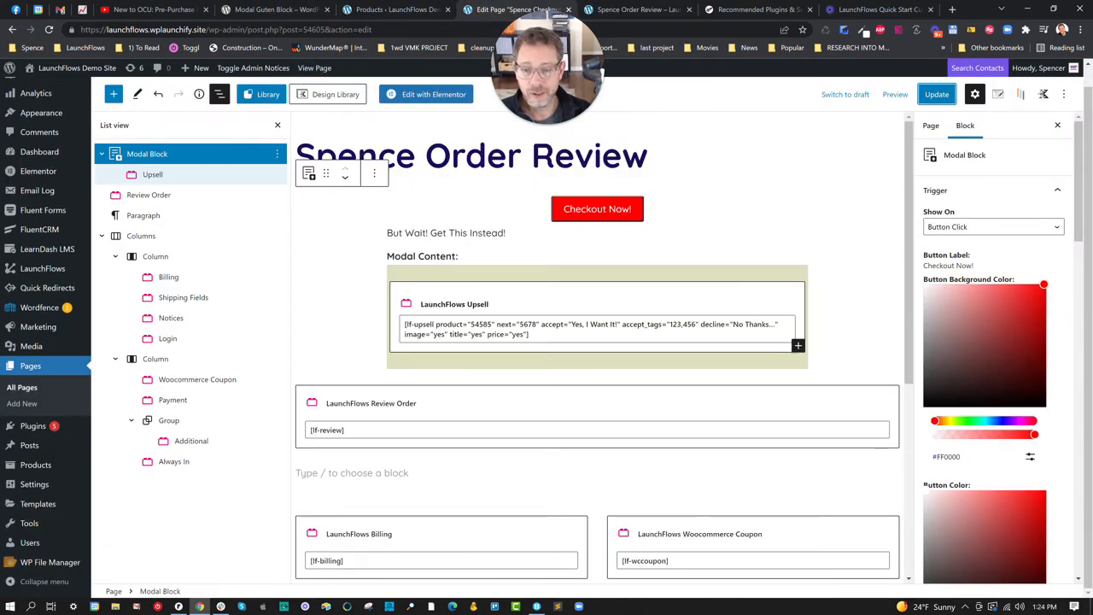
pyautogui.click(797, 345)
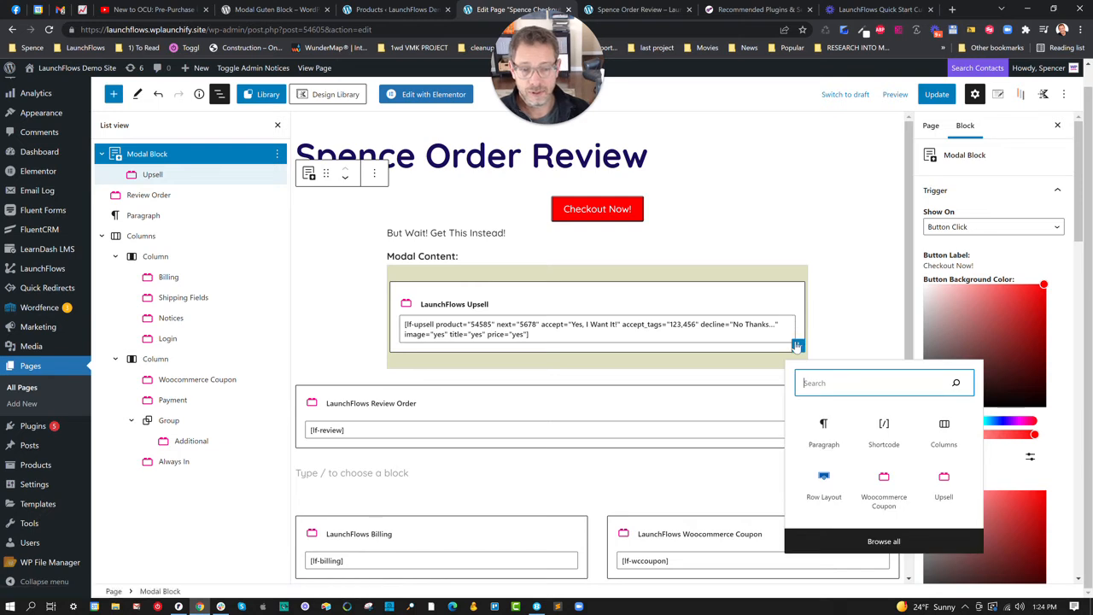
pyautogui.write('bump')
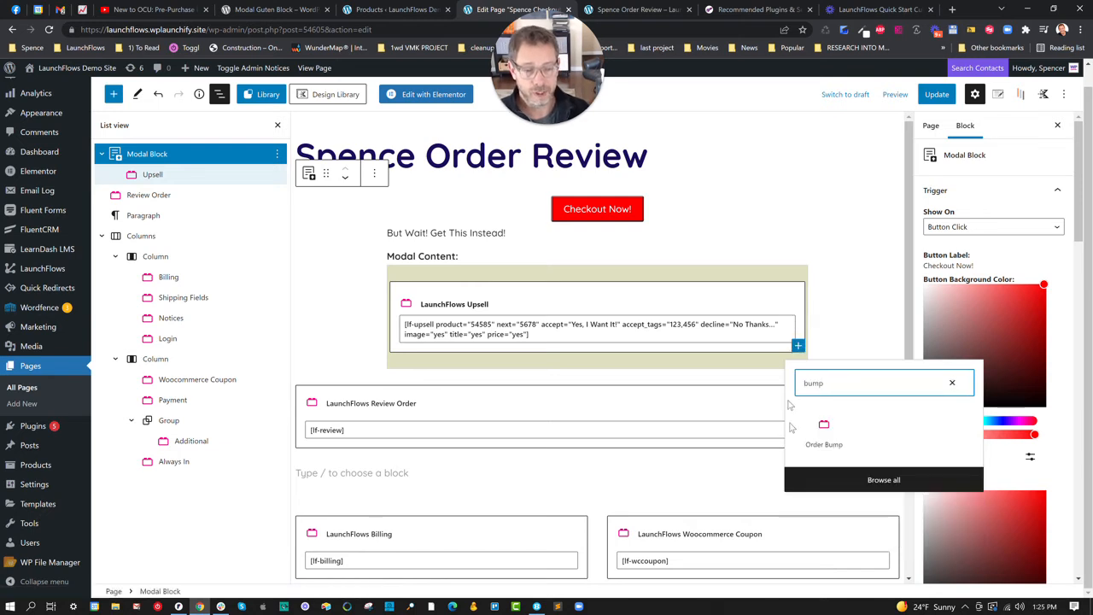
pyautogui.click(827, 424)
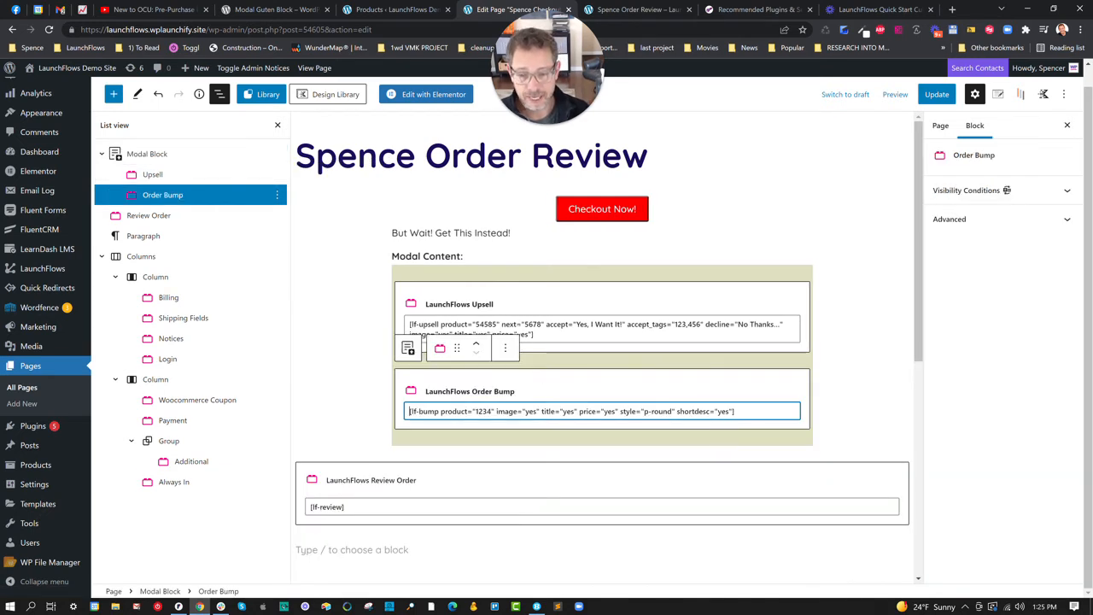
pyautogui.doubleClick(483, 411)
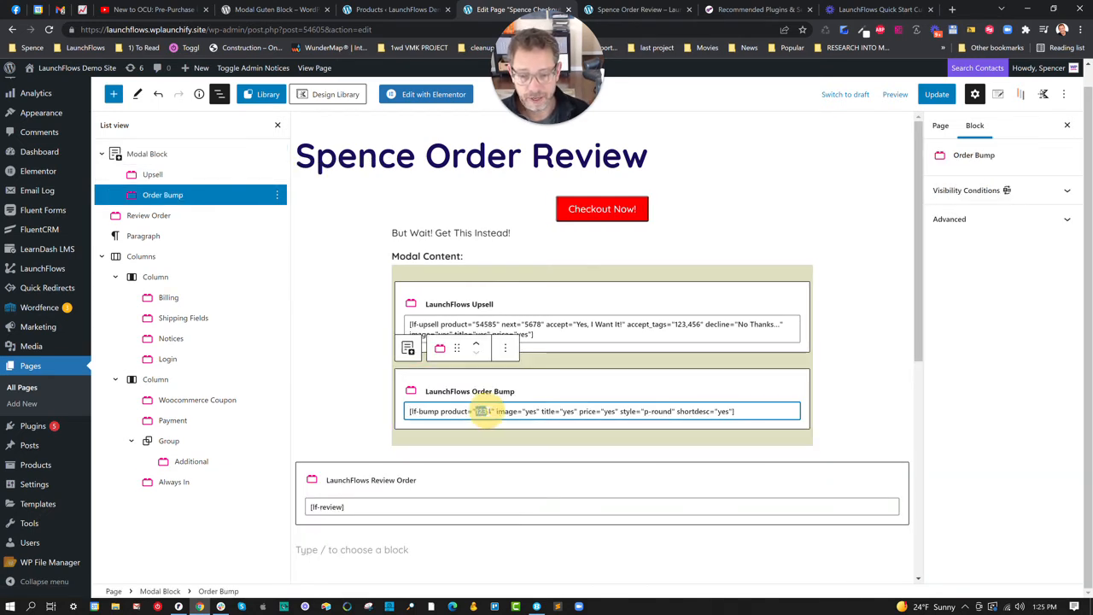
pyautogui.write('5458')
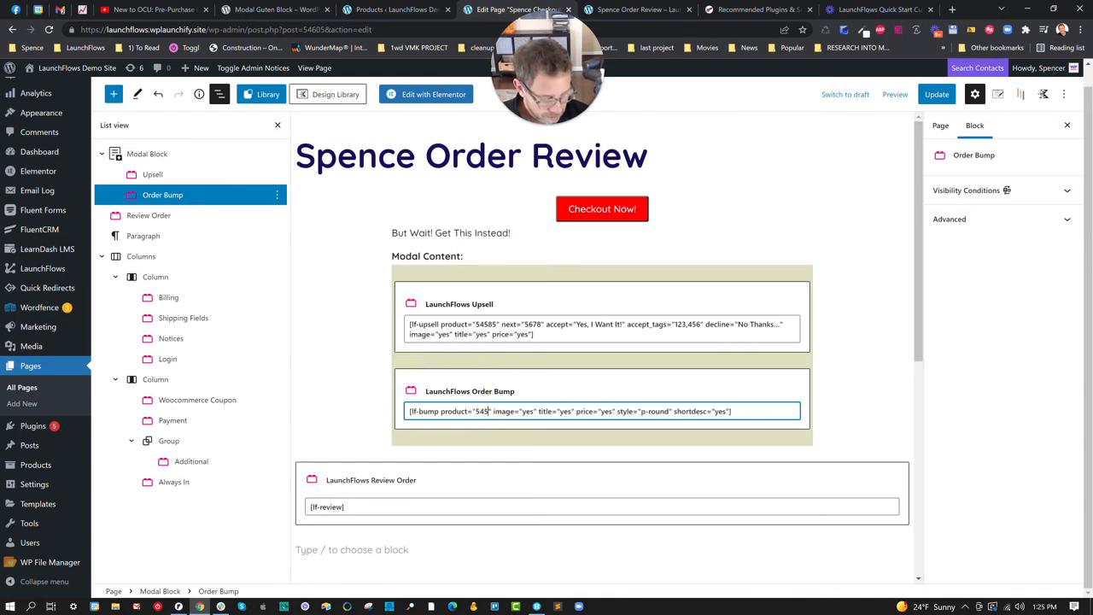
pyautogui.write('5')
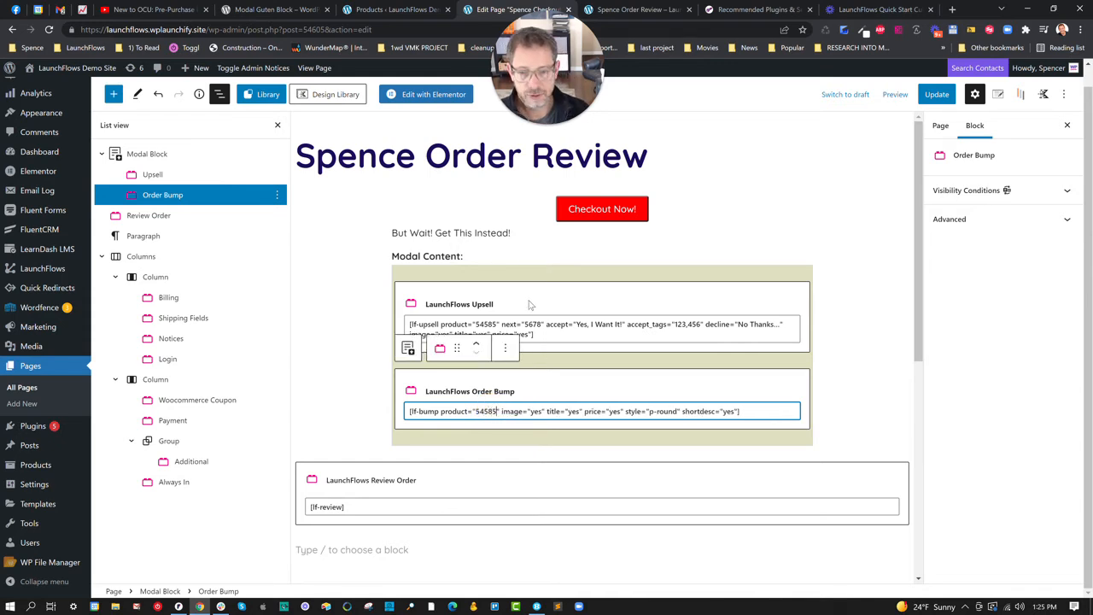
# - Remove the Upsell block from the modal content, leaving only the Order Bump block, and update the page
pyautogui.click(530, 305)
pyautogui.click(504, 260)
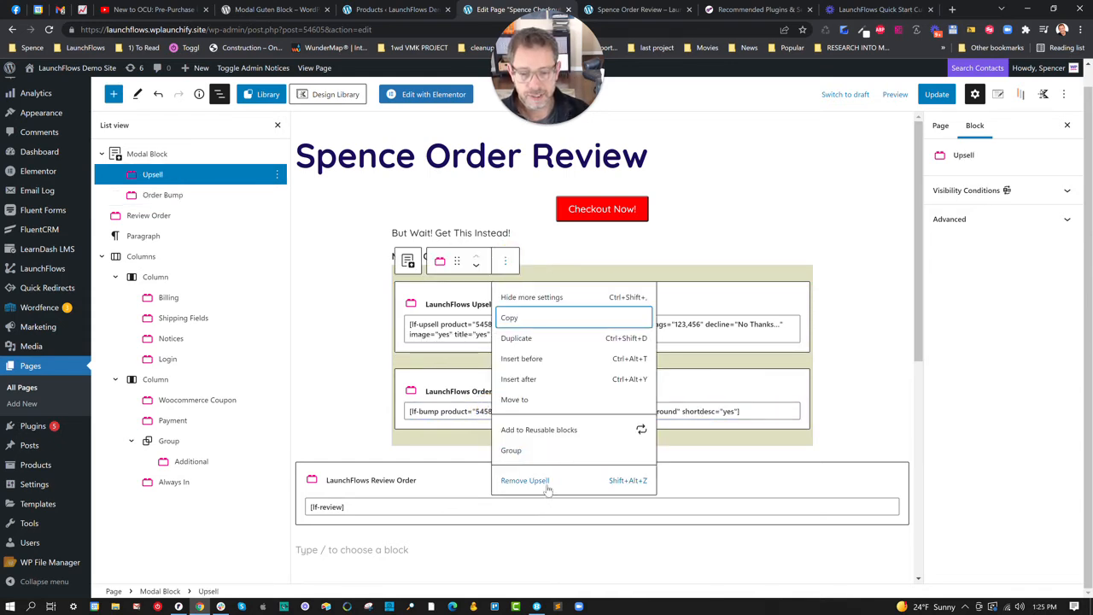
pyautogui.click(547, 483)
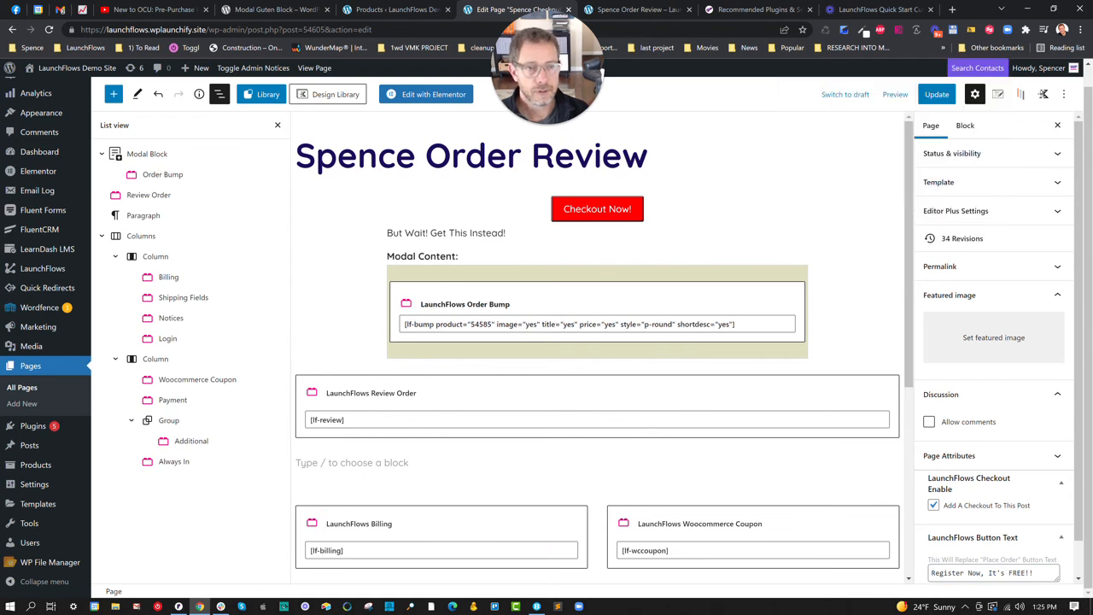
pyautogui.click(935, 95)
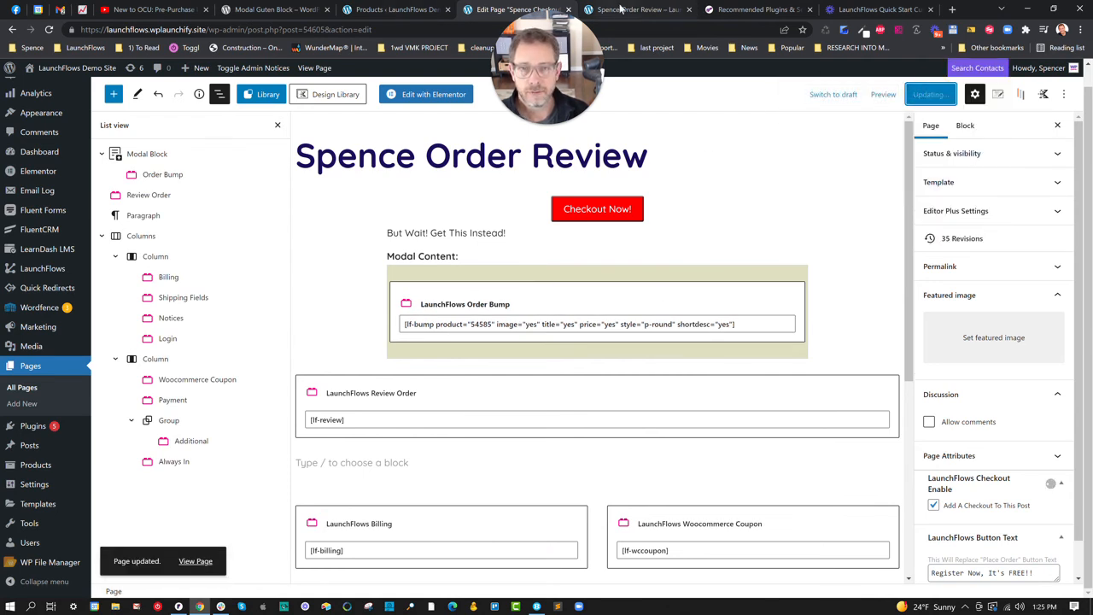
# - Preview the order review page in a new tab and open the order bump popup from the Checkout Now! button
pyautogui.click(894, 94)
pyautogui.click(832, 197)
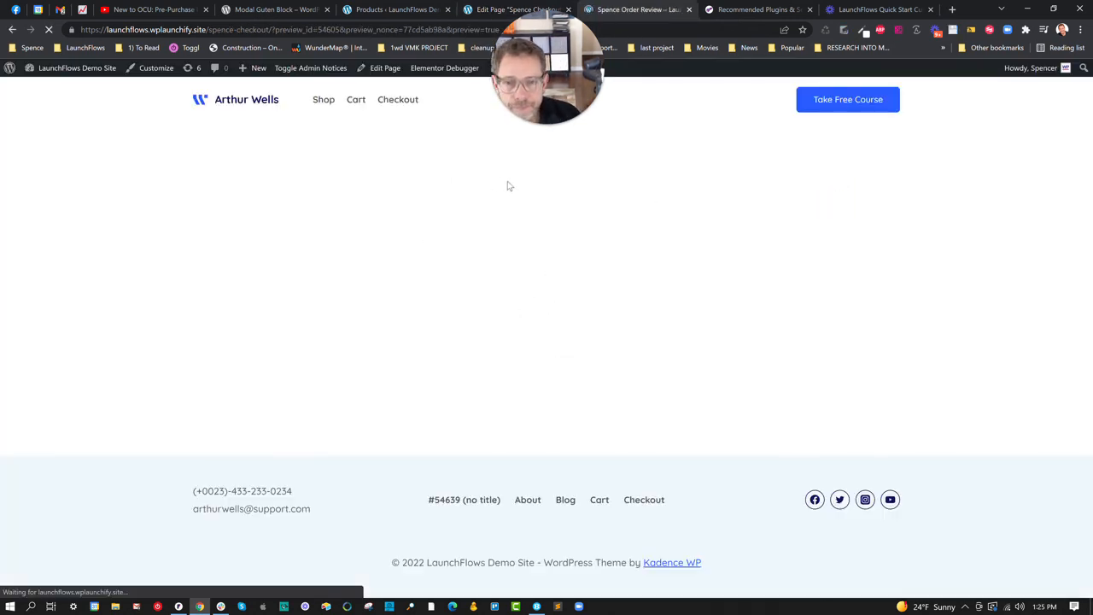
pyautogui.click(536, 157)
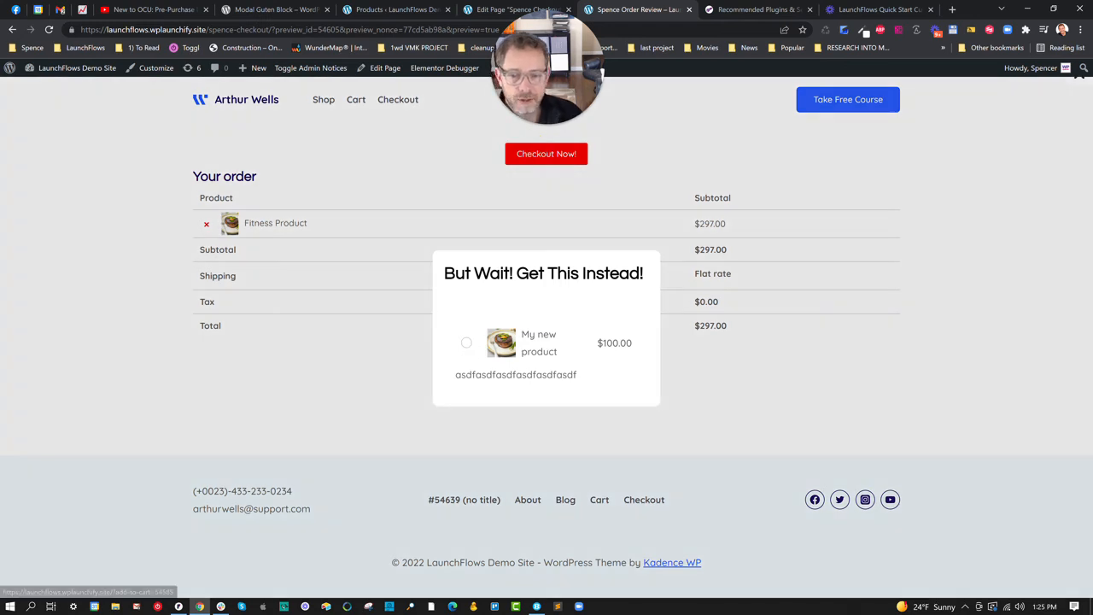
pyautogui.click(511, 9)
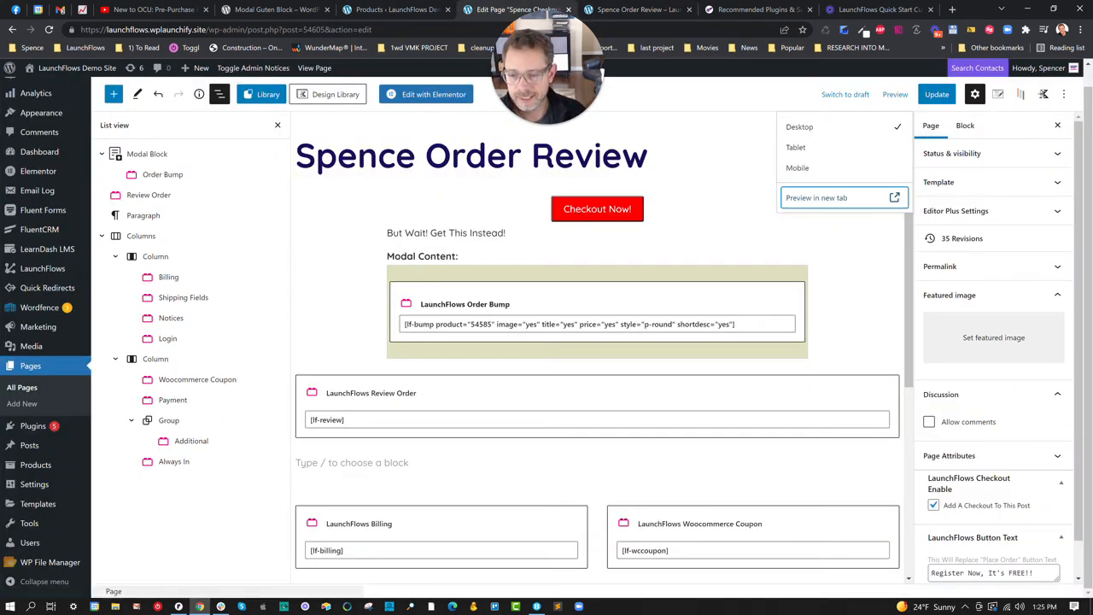
pyautogui.scroll(-3, 444, 427)
pyautogui.scroll(-2, 451, 453)
pyautogui.scroll(5, 461, 385)
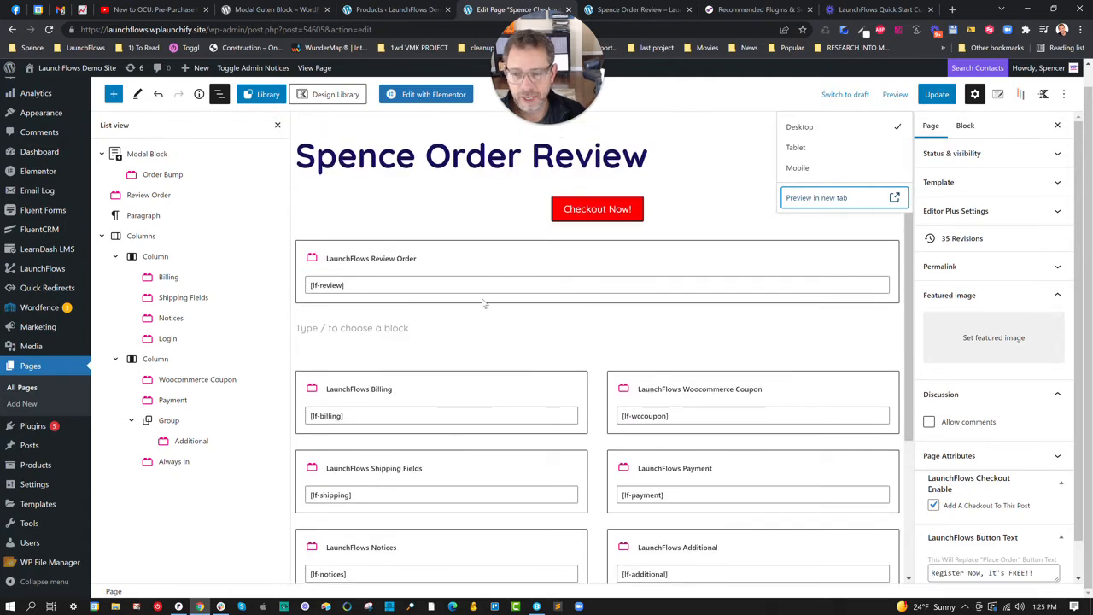
pyautogui.click(632, 9)
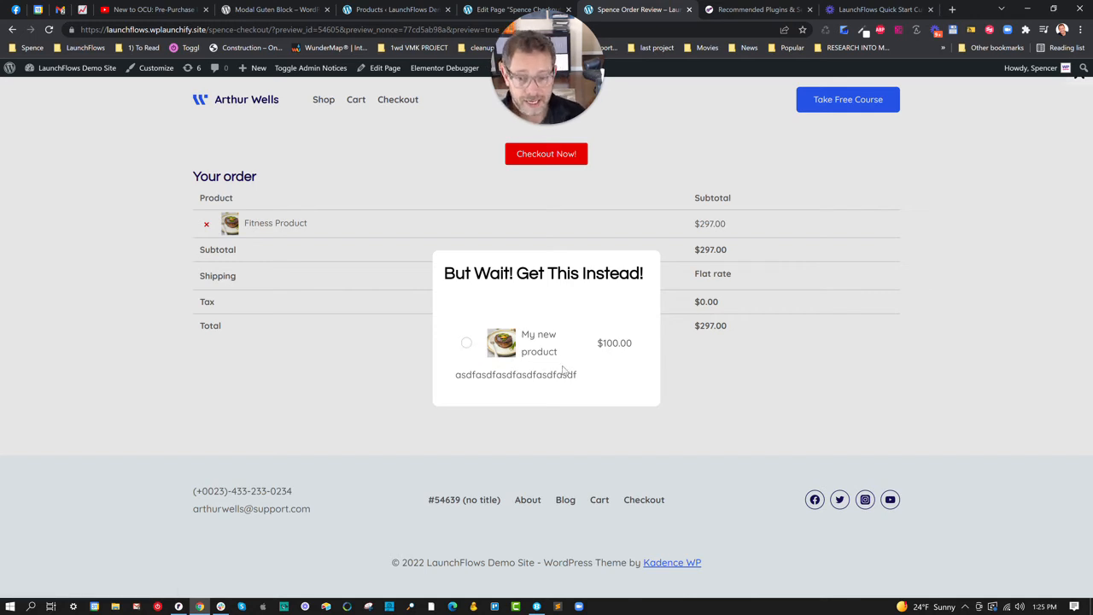
# - Open the product "My new product" for editing, delete its placeholder description paragraph text, and update the product
pyautogui.click(393, 10)
pyautogui.click(314, 271)
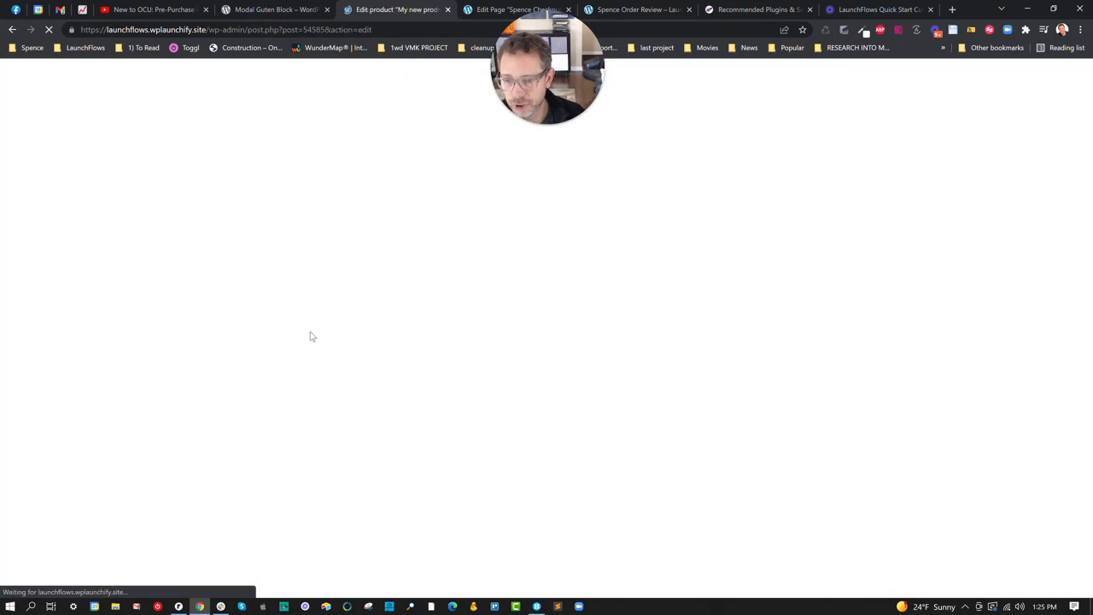
pyautogui.click(156, 204)
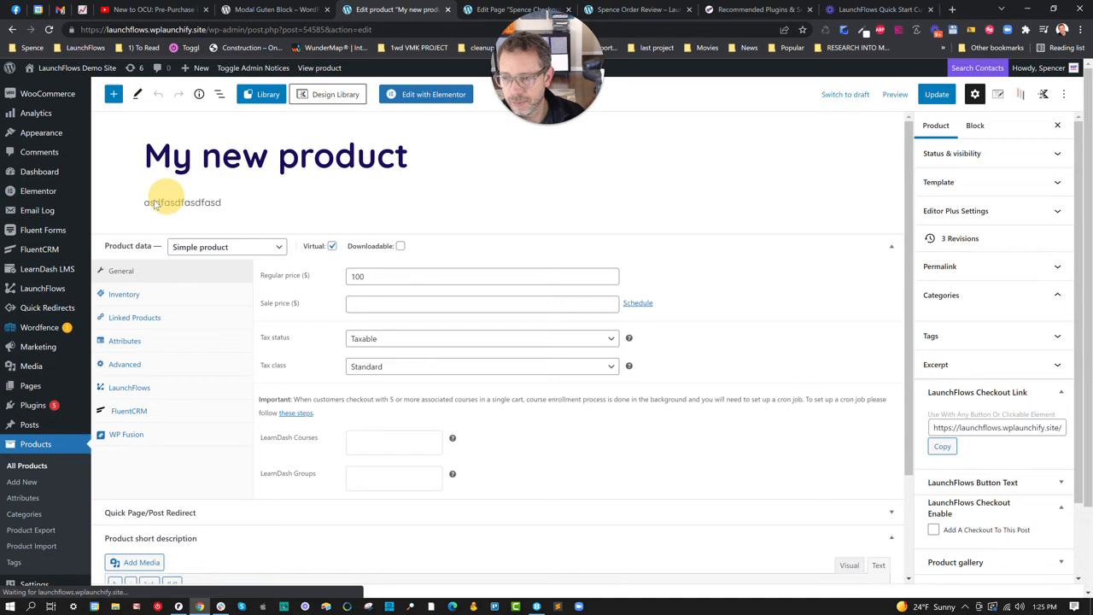
pyautogui.doubleClick(156, 204)
pyautogui.press('BackSpace')
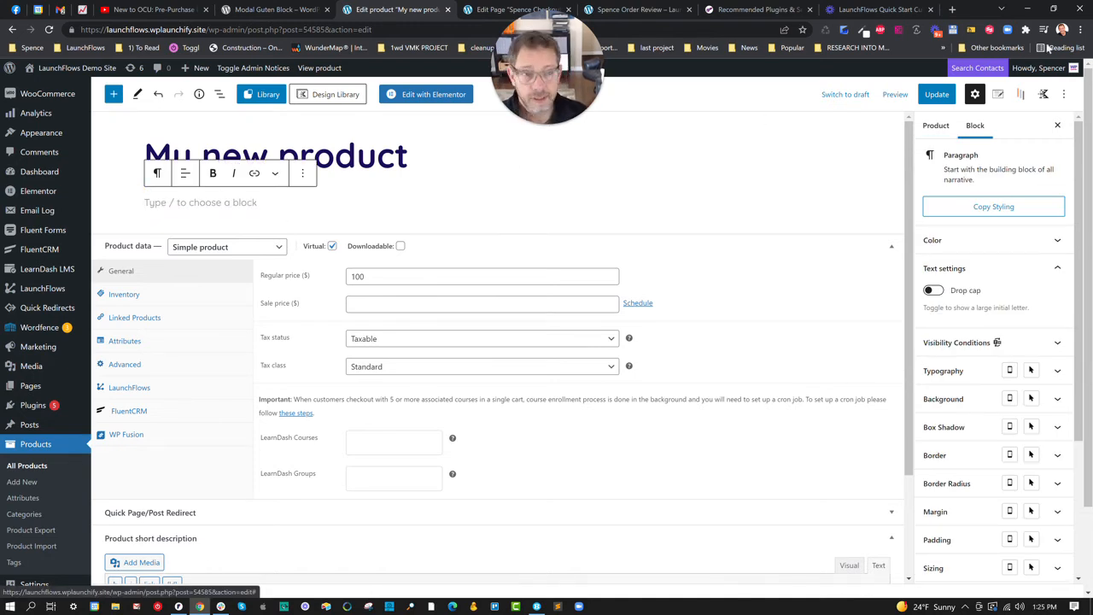
pyautogui.click(937, 94)
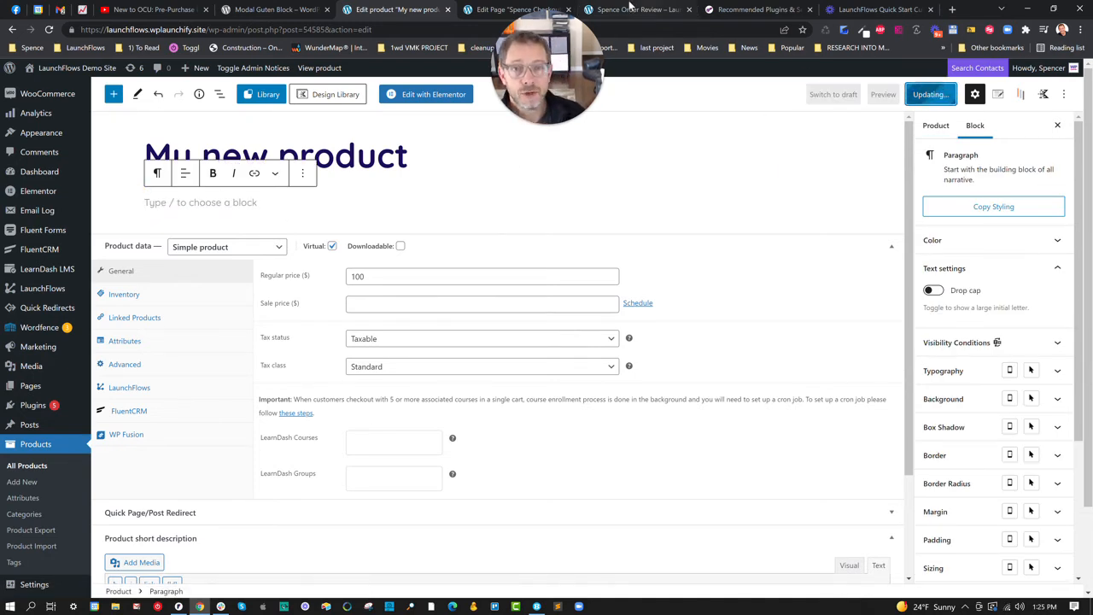
# - Close the order bump popup on the order review preview and return to the product editor
pyautogui.click(632, 8)
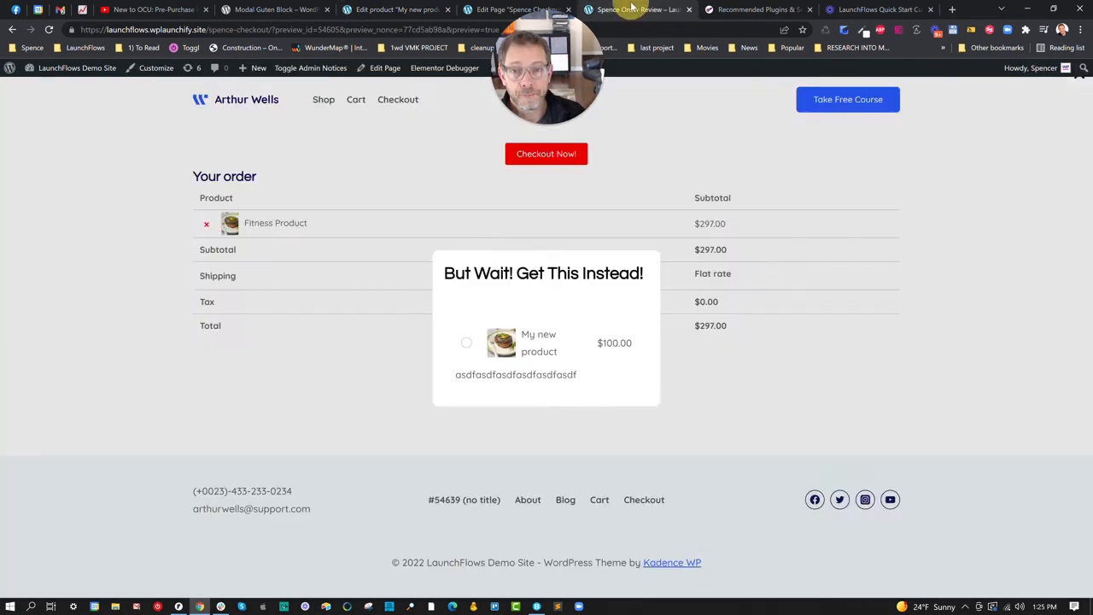
pyautogui.click(107, 139)
pyautogui.click(397, 9)
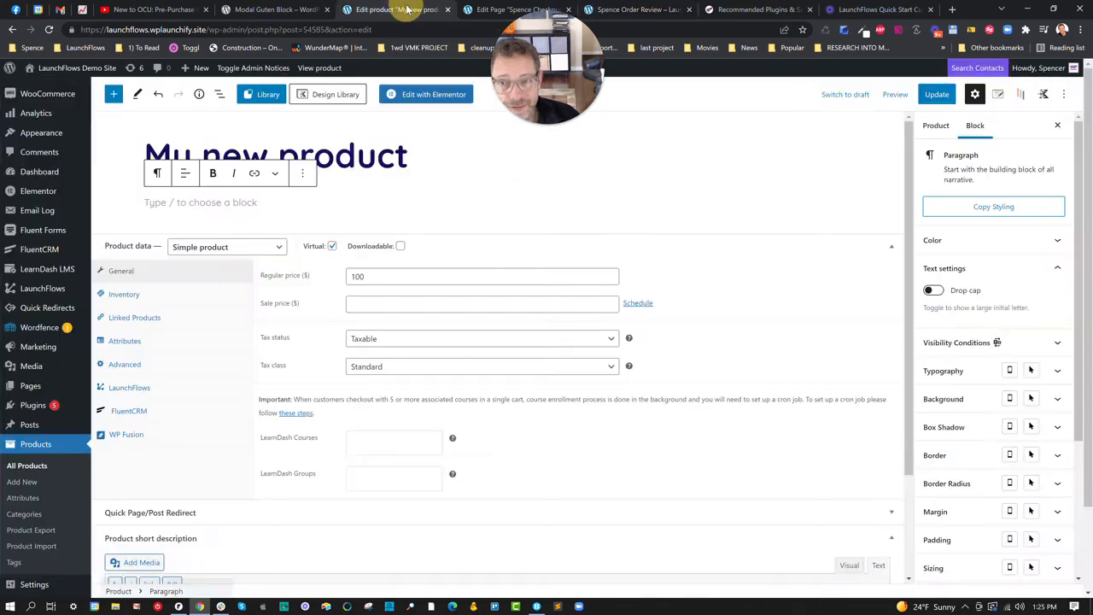
# - In the order review page editor, insert a Columns block with the 50 / 50 variation above the Modal Block
pyautogui.click(512, 9)
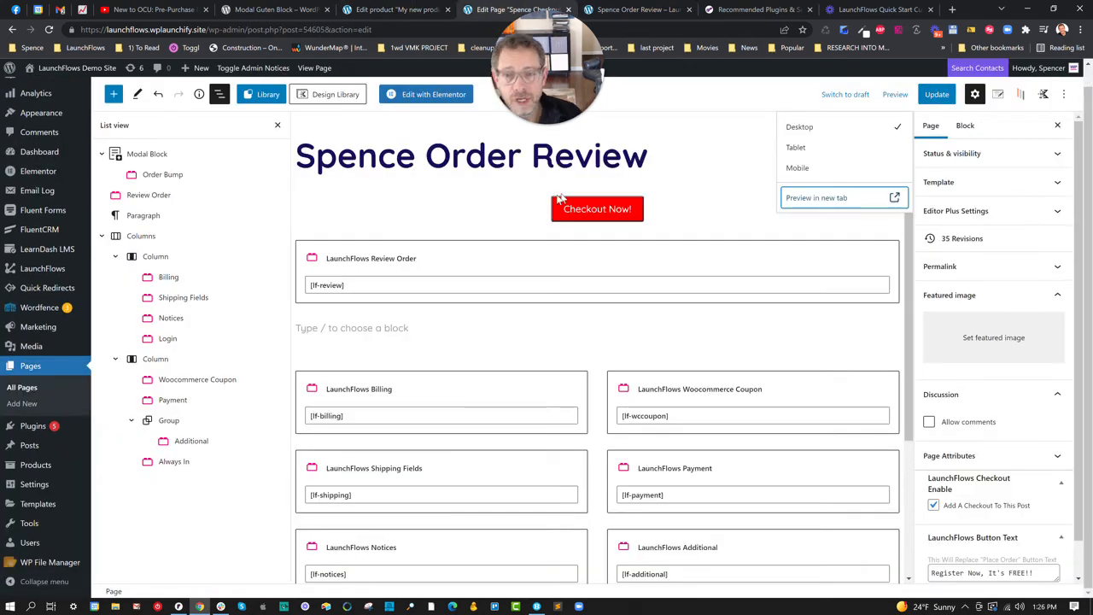
pyautogui.click(127, 156)
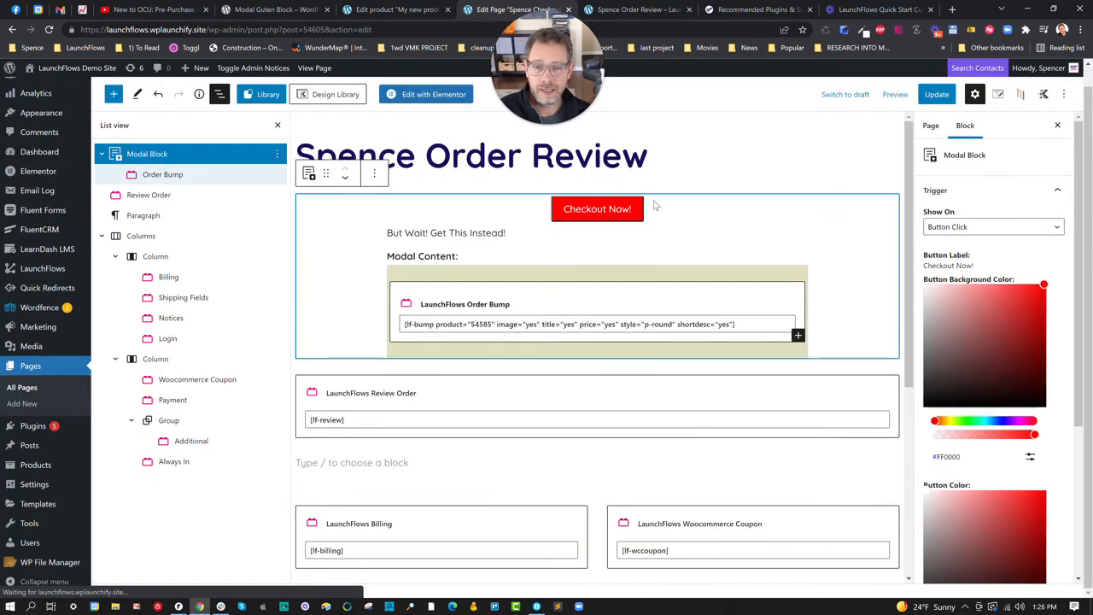
pyautogui.click(374, 174)
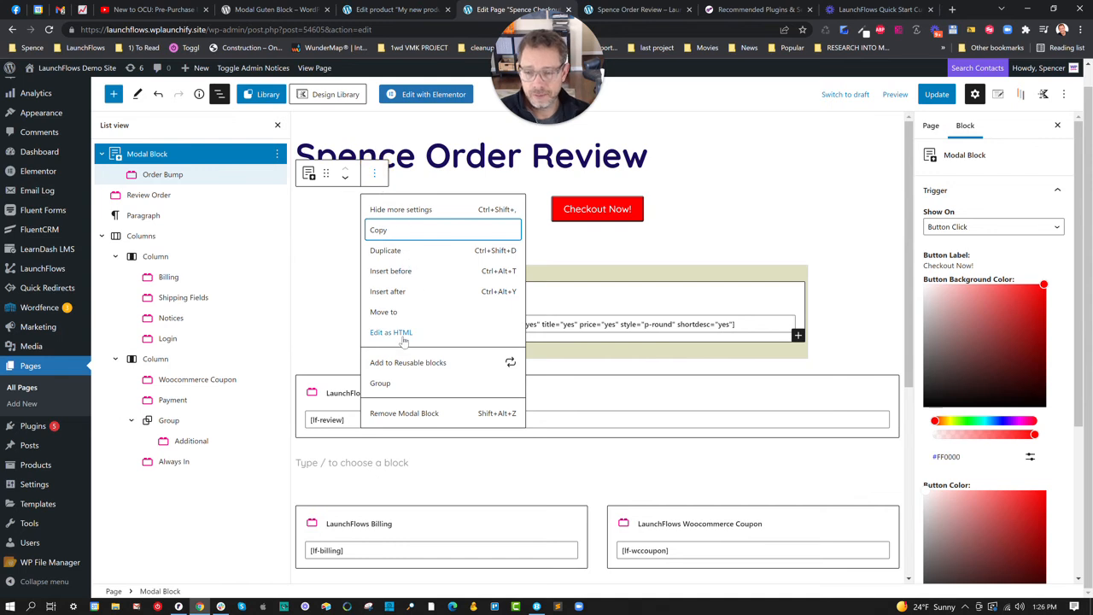
pyautogui.click(393, 272)
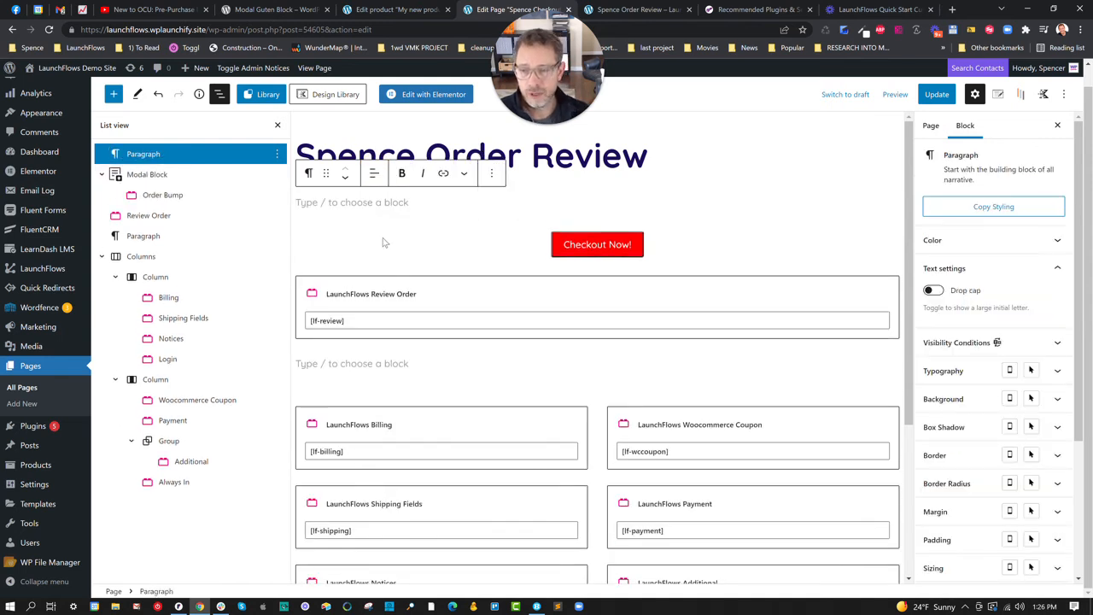
pyautogui.write('/co')
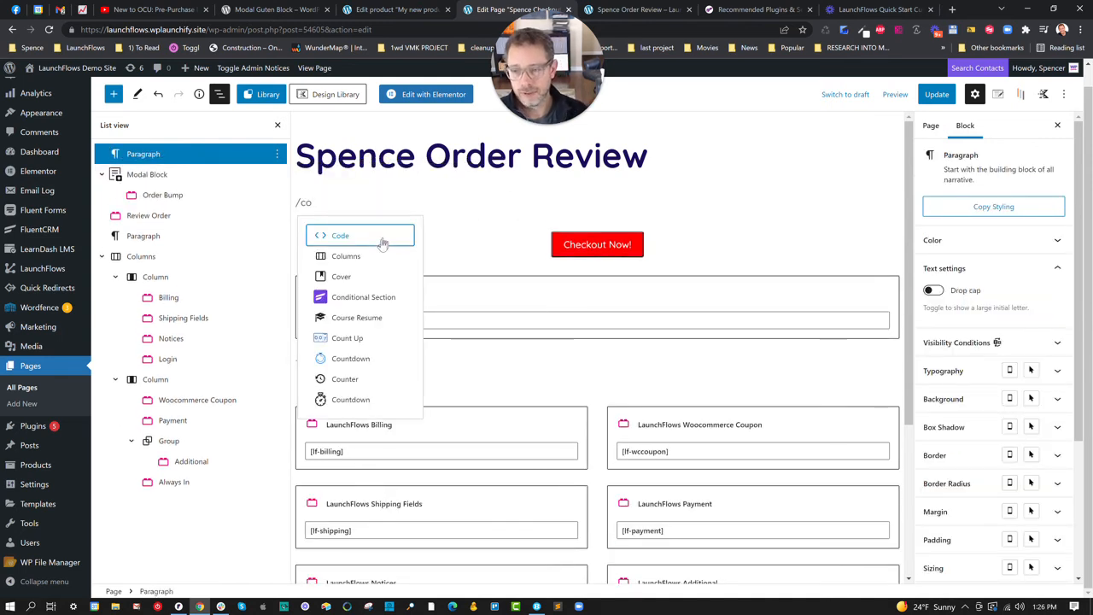
pyautogui.click(374, 255)
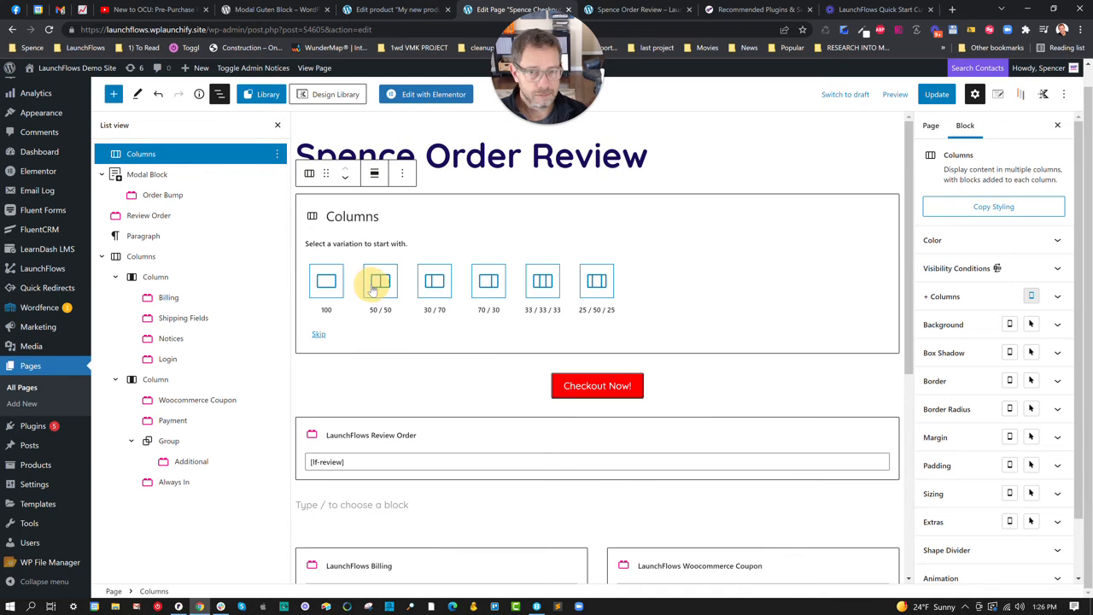
pyautogui.click(380, 282)
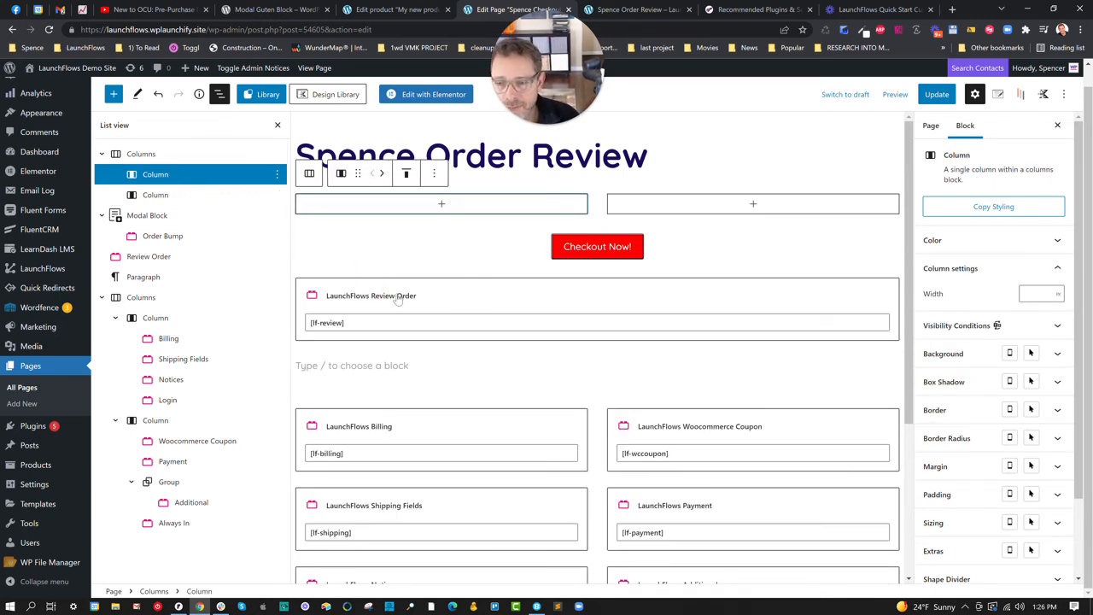
# - Move the Review Order block into the first new column and the Modal Block into the second column
pyautogui.click(430, 298)
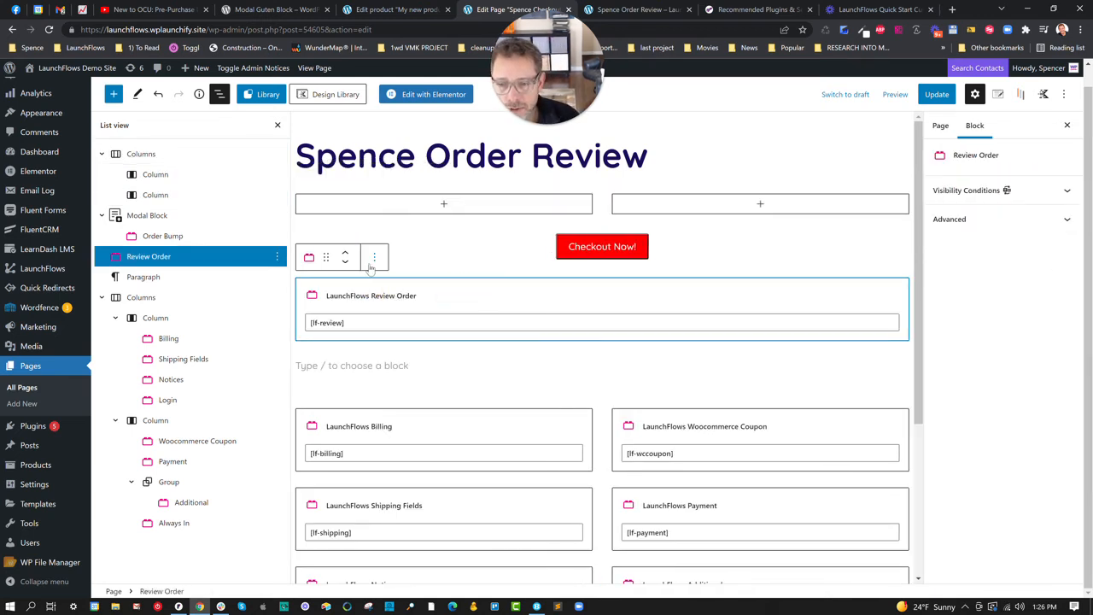
pyautogui.moveTo(325, 257); pyautogui.dragTo(350, 205)
pyautogui.click(679, 317)
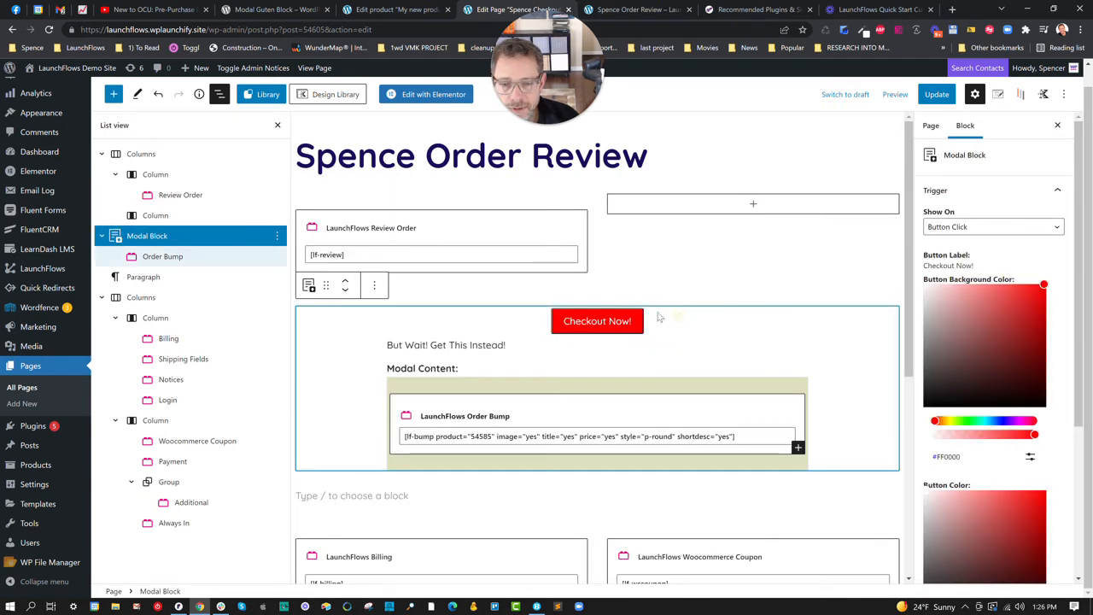
pyautogui.moveTo(325, 286); pyautogui.dragTo(675, 217)
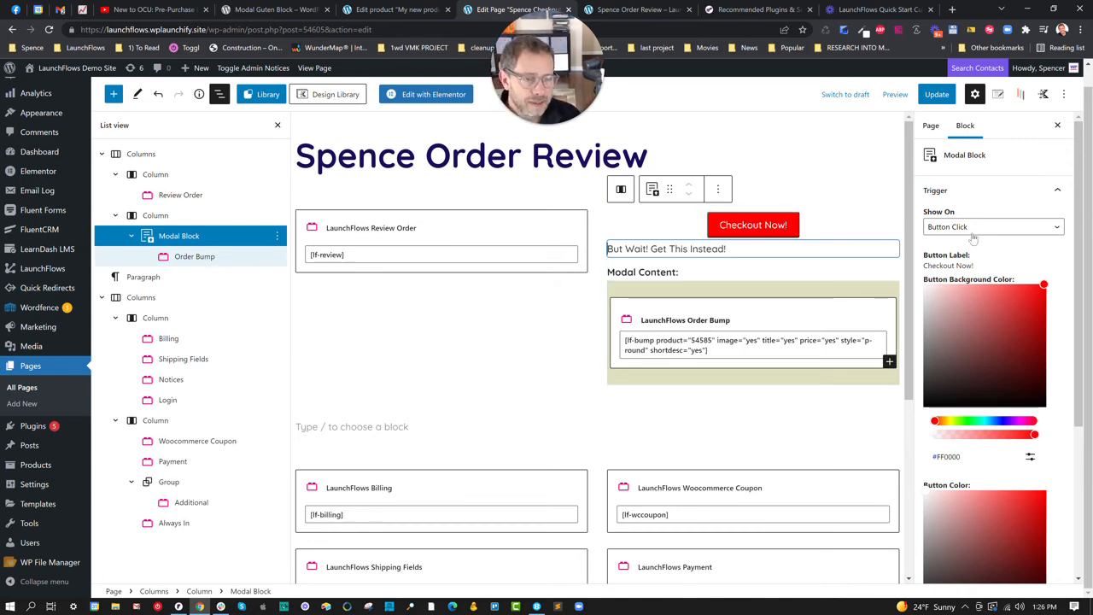
# - Review the Modal Block's Button / Text / Image Align options, keeping the alignment at Center
pyautogui.scroll(-3, 965, 233)
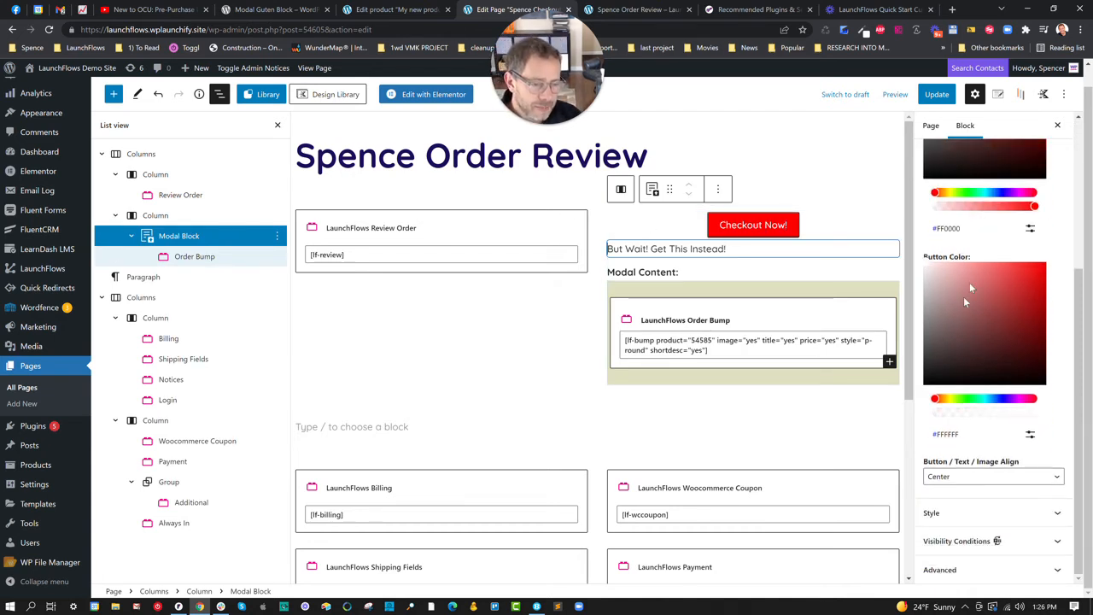
pyautogui.click(976, 481)
pyautogui.click(976, 487)
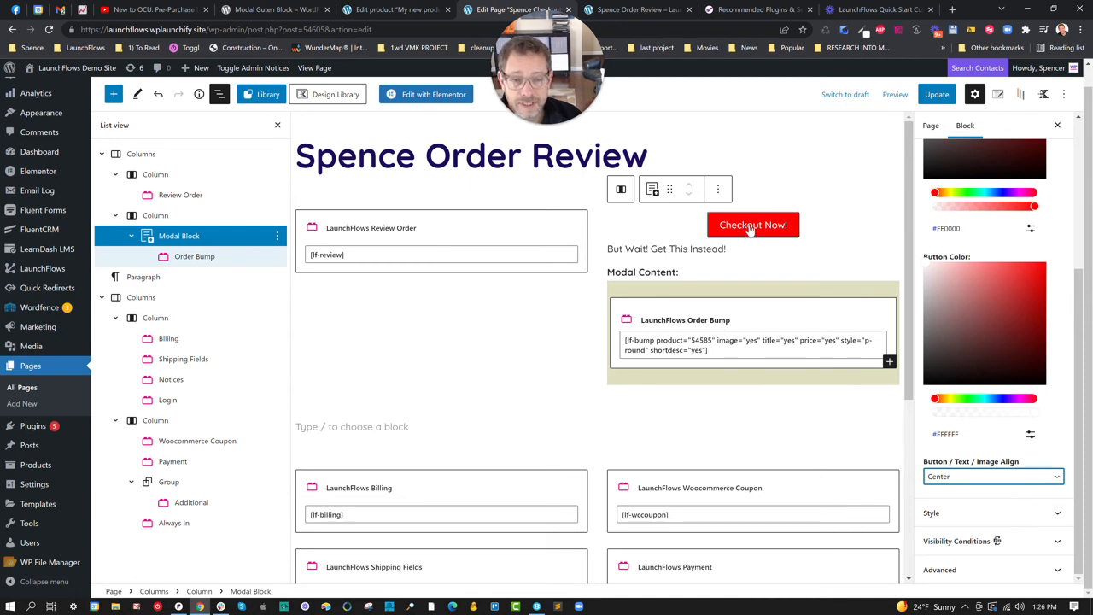
# - Update the page and reload the order review preview to check the two-column layout
pyautogui.click(937, 94)
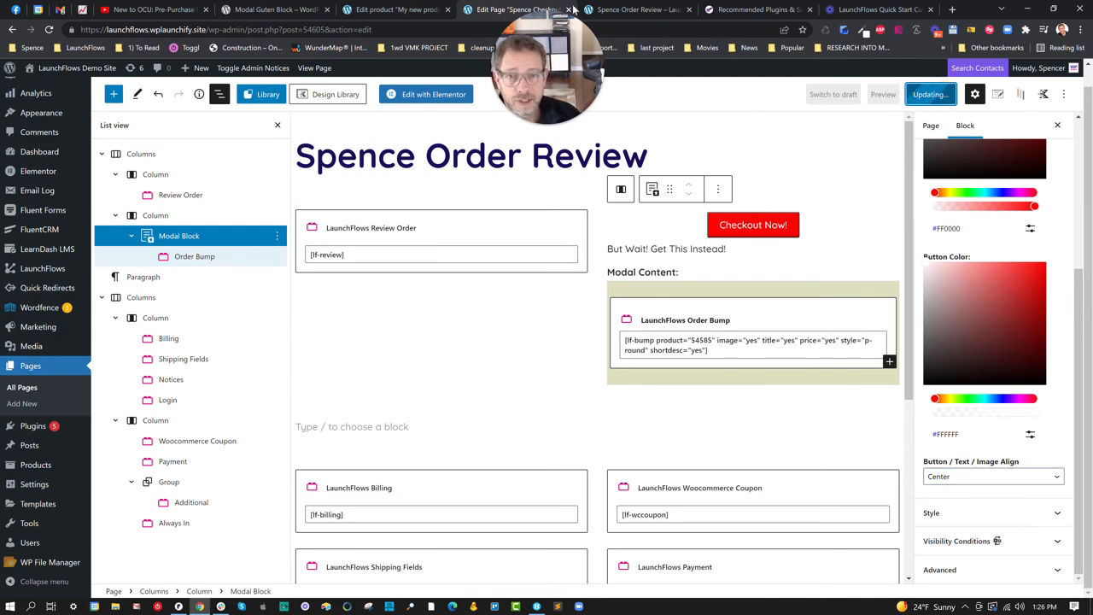
pyautogui.click(658, 9)
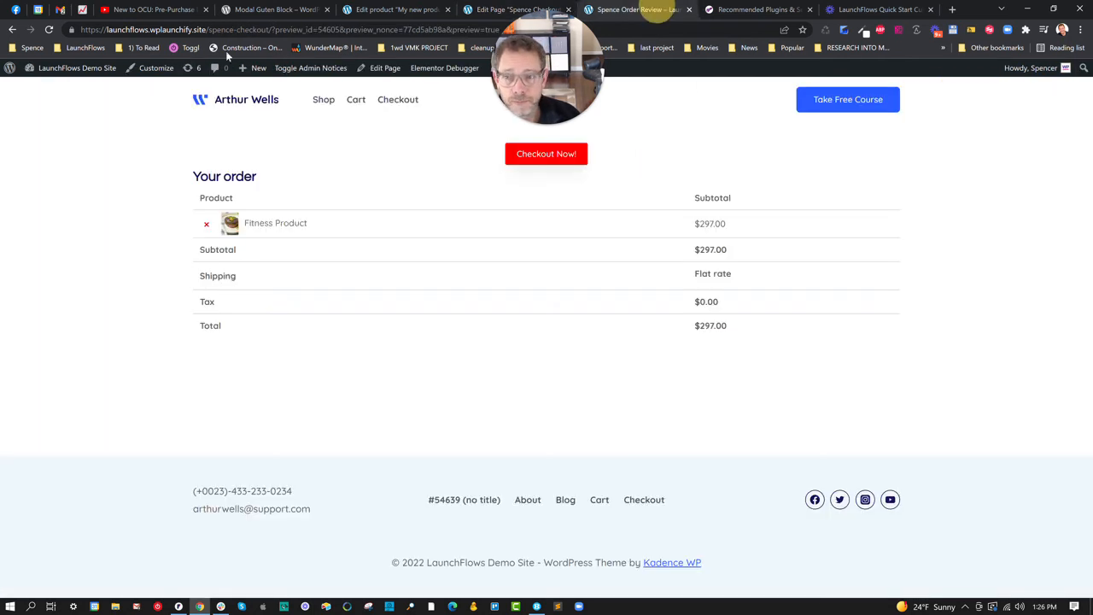
pyautogui.click(48, 30)
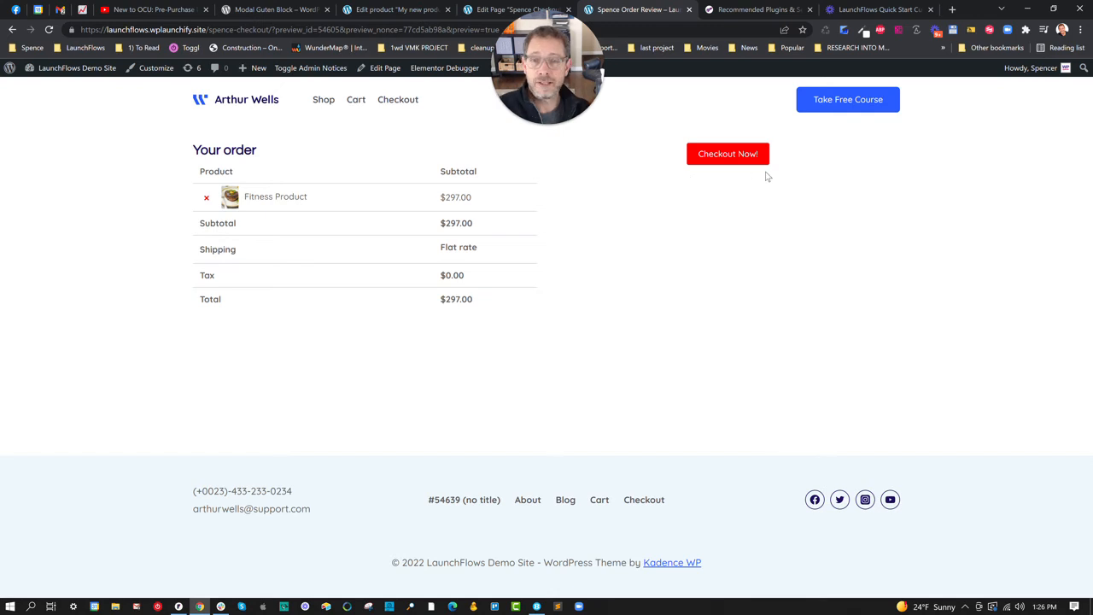
# - In the page editor, move the Billing block above the Modal Block in the second column of the upper Columns block
pyautogui.click(488, 7)
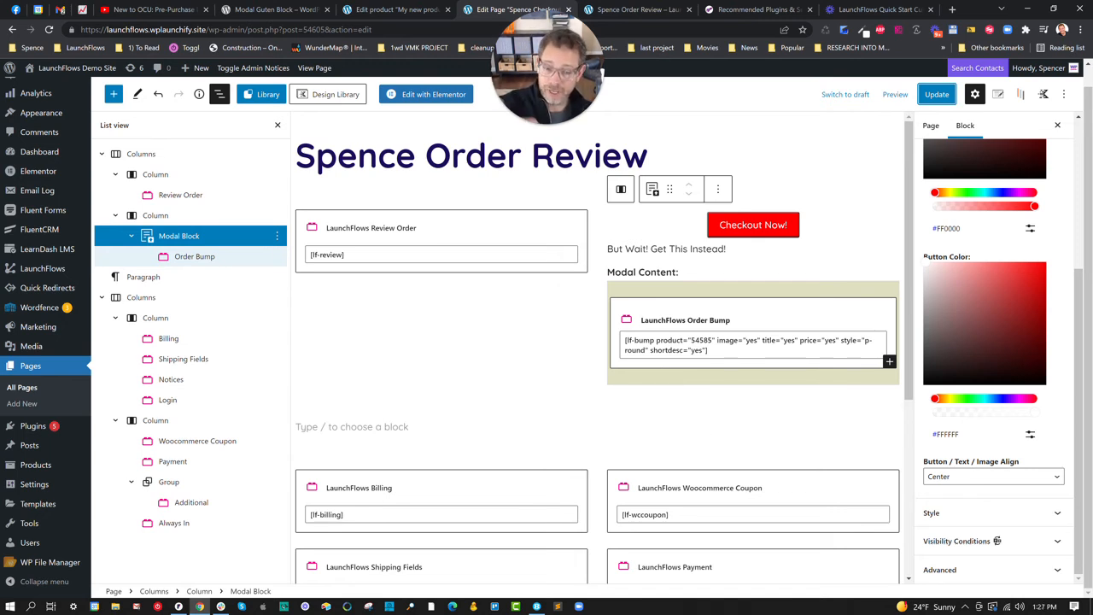
pyautogui.scroll(-2, 735, 420)
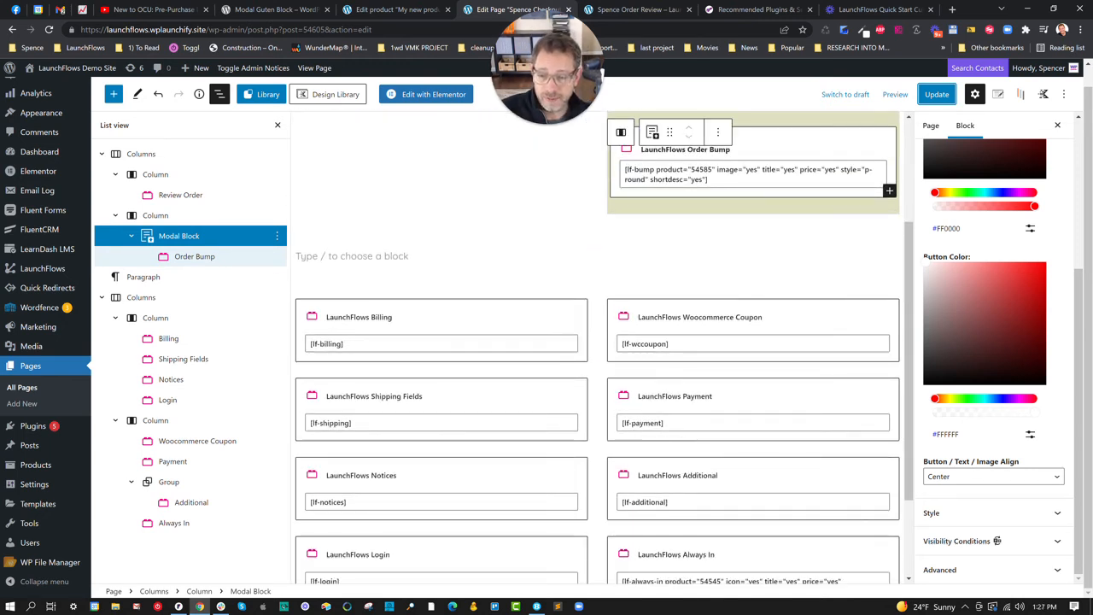
pyautogui.click(419, 321)
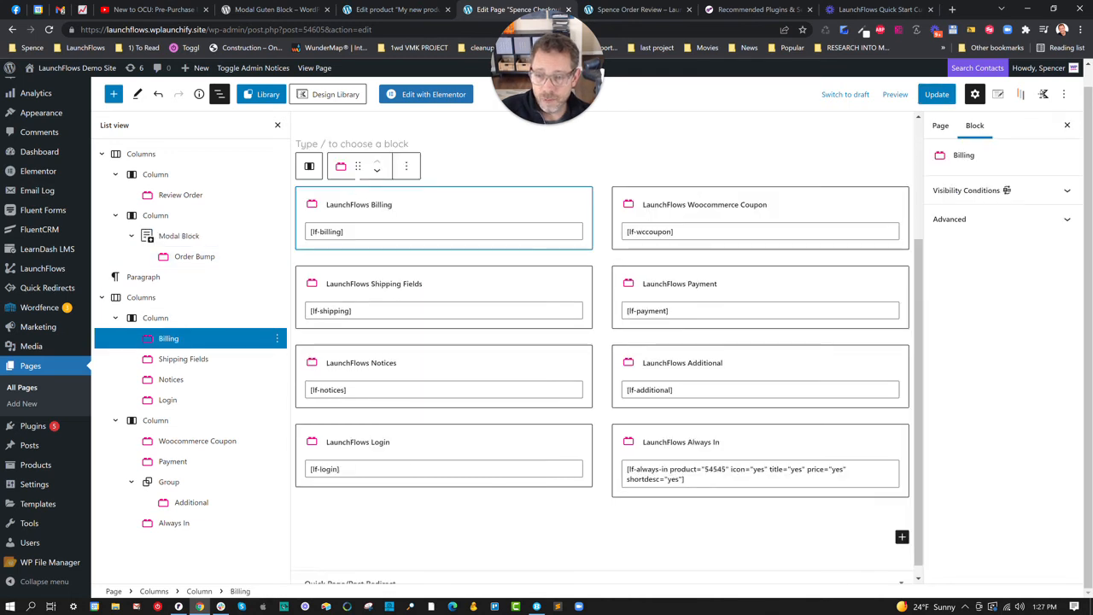
pyautogui.moveTo(358, 165); pyautogui.dragTo(715, 188)
# - Update the page and reload the order review preview to check the billing fields above the Checkout Now! button
pyautogui.click(937, 94)
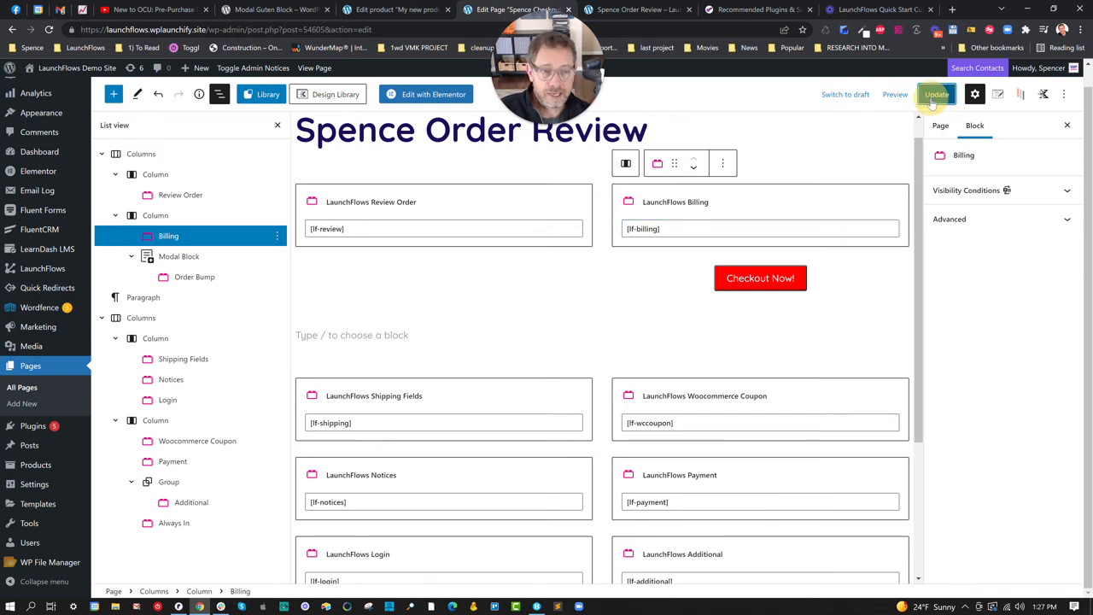
pyautogui.click(634, 9)
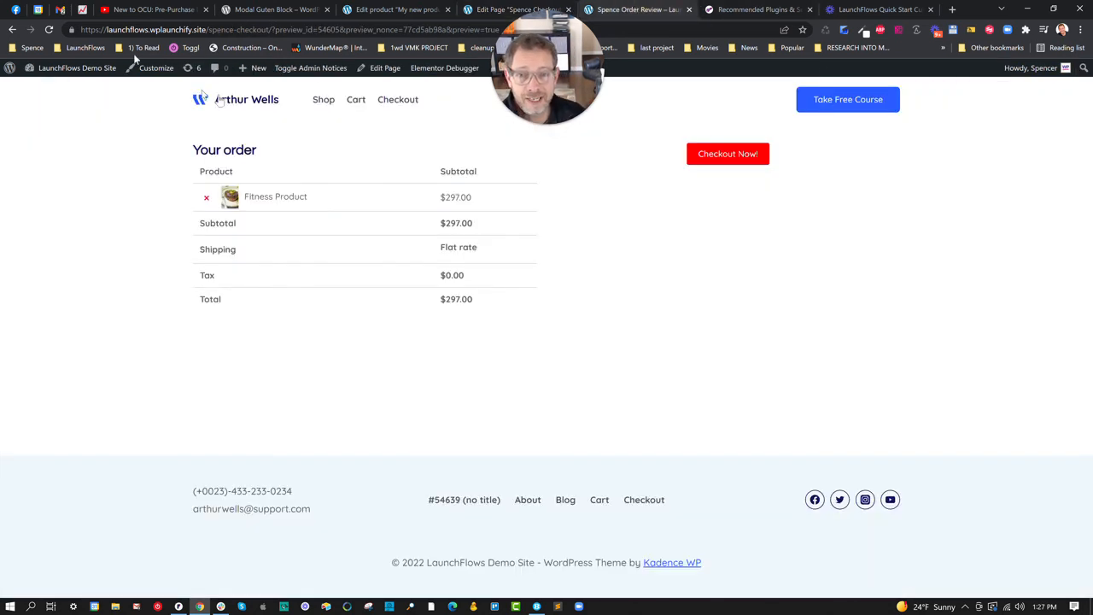
pyautogui.click(50, 30)
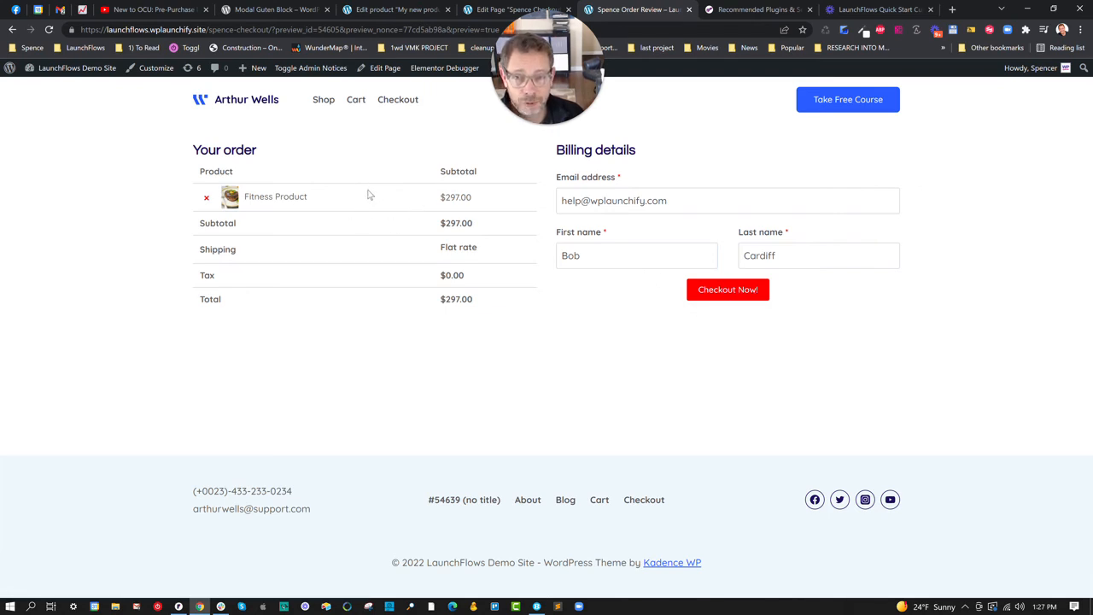
# - Test the Checkout Now! popup on the order review preview by selecting the My new product offer
pyautogui.click(720, 289)
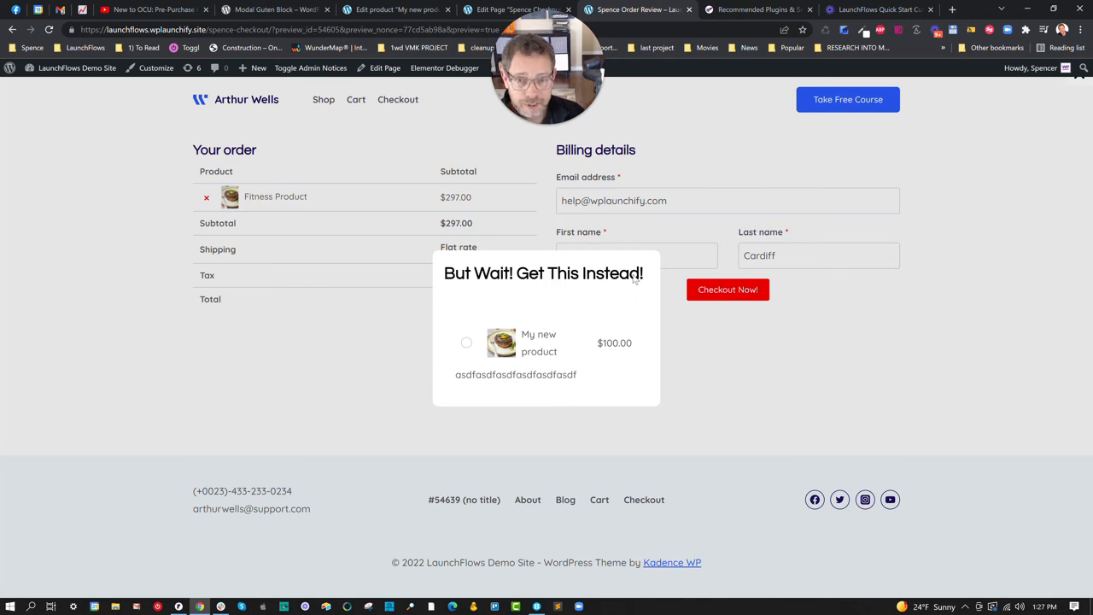
pyautogui.click(466, 345)
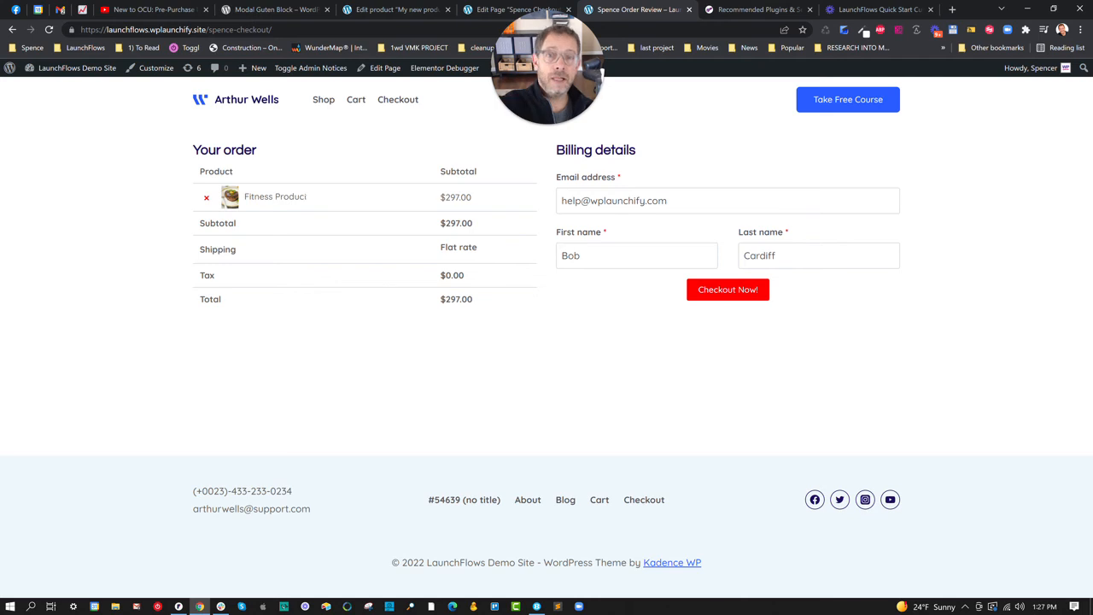
# - Review the Solo Checkout option and its help text in the LaunchFlows settings of My new product
pyautogui.click(343, 12)
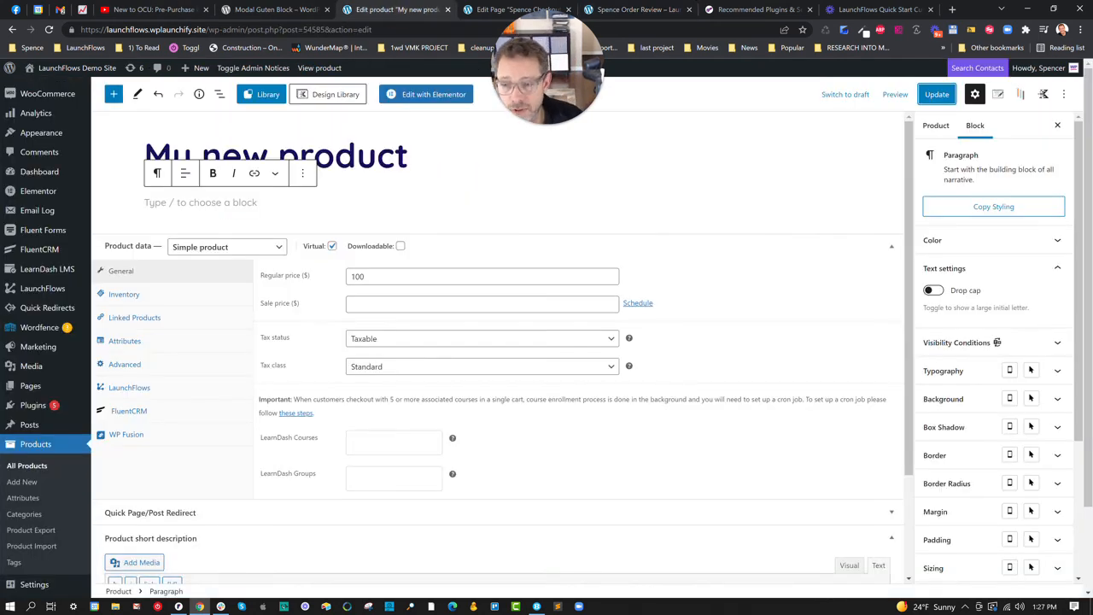
pyautogui.click(144, 387)
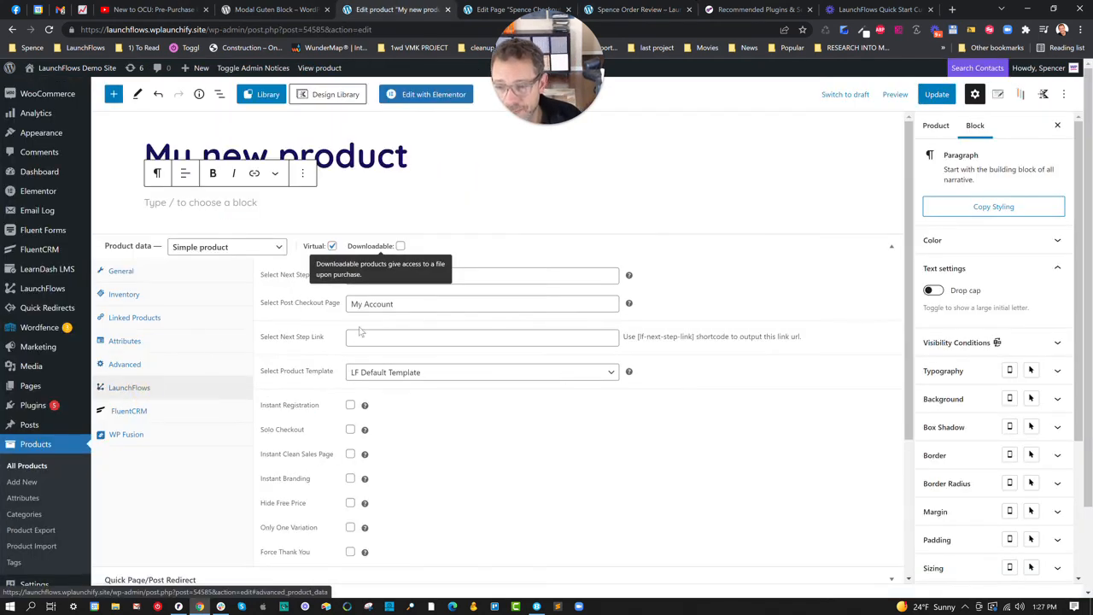
pyautogui.moveTo(260, 429); pyautogui.dragTo(305, 437)
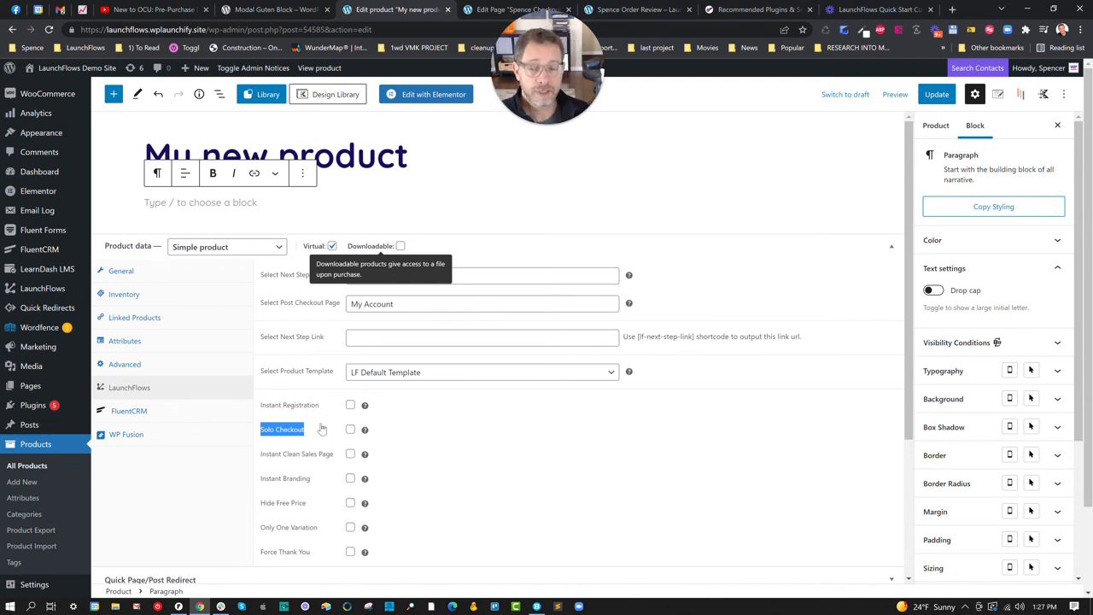
pyautogui.moveTo(369, 432)
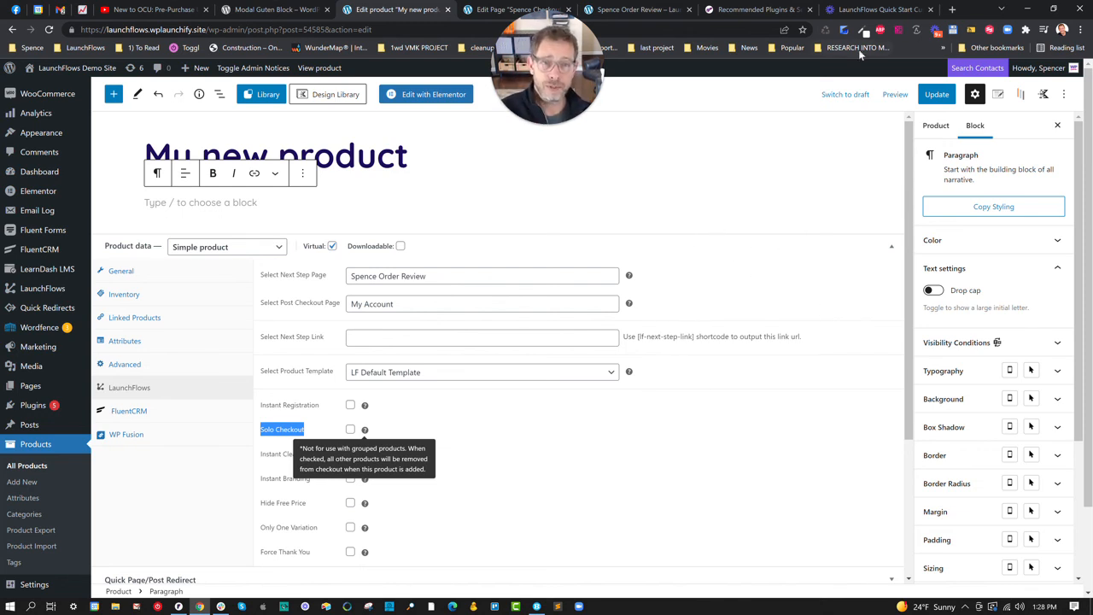
# - Open patterns.launchflows.com in a new browser tab and show the Checkout category
pyautogui.click(953, 10)
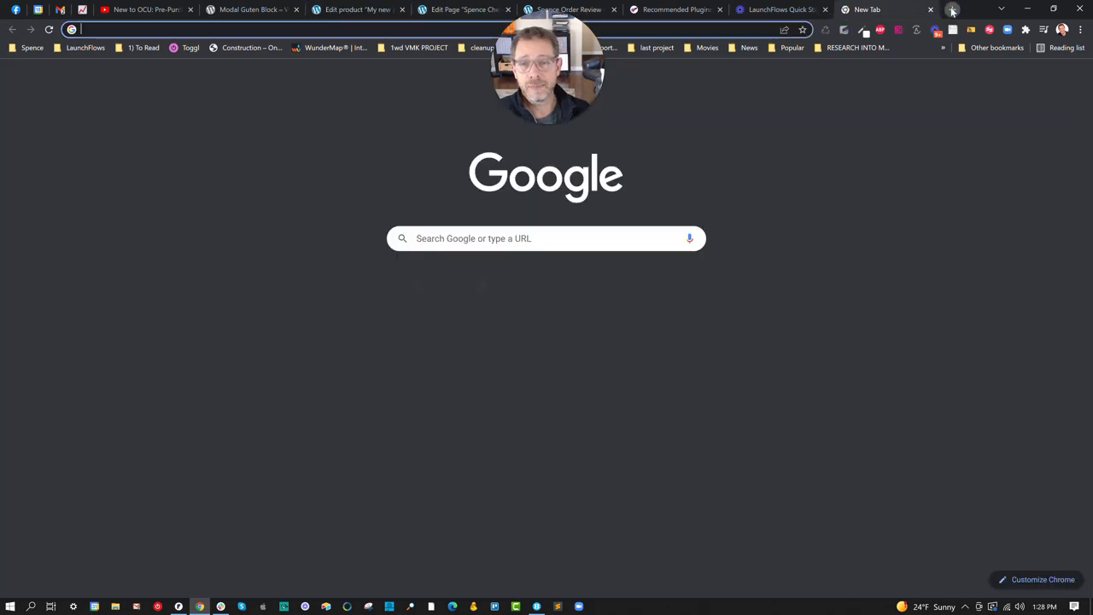
pyautogui.write('patt')
pyautogui.press('Return')
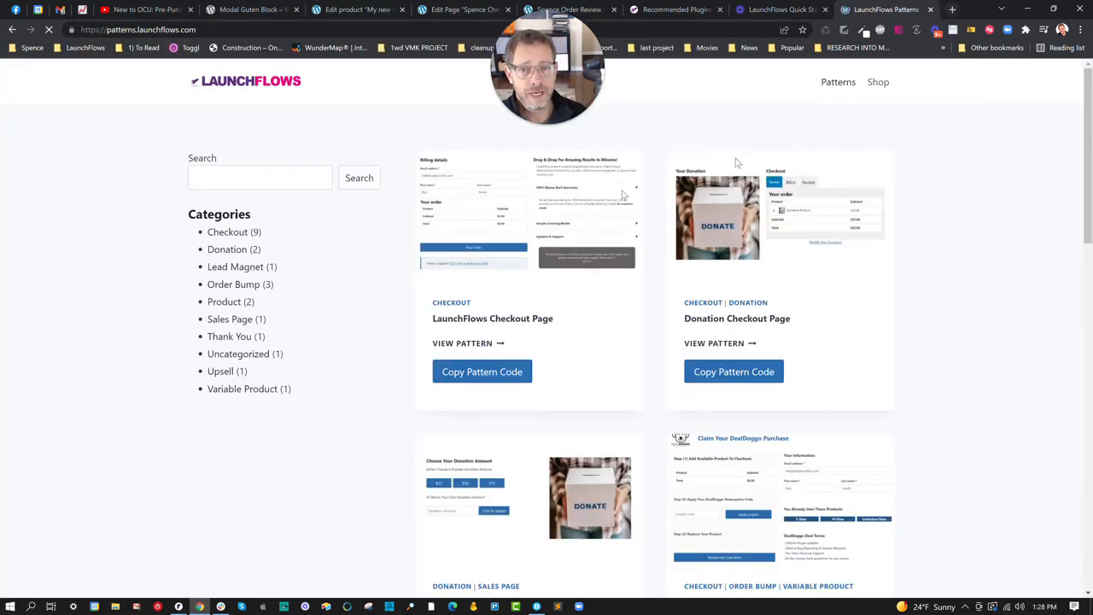
pyautogui.click(227, 232)
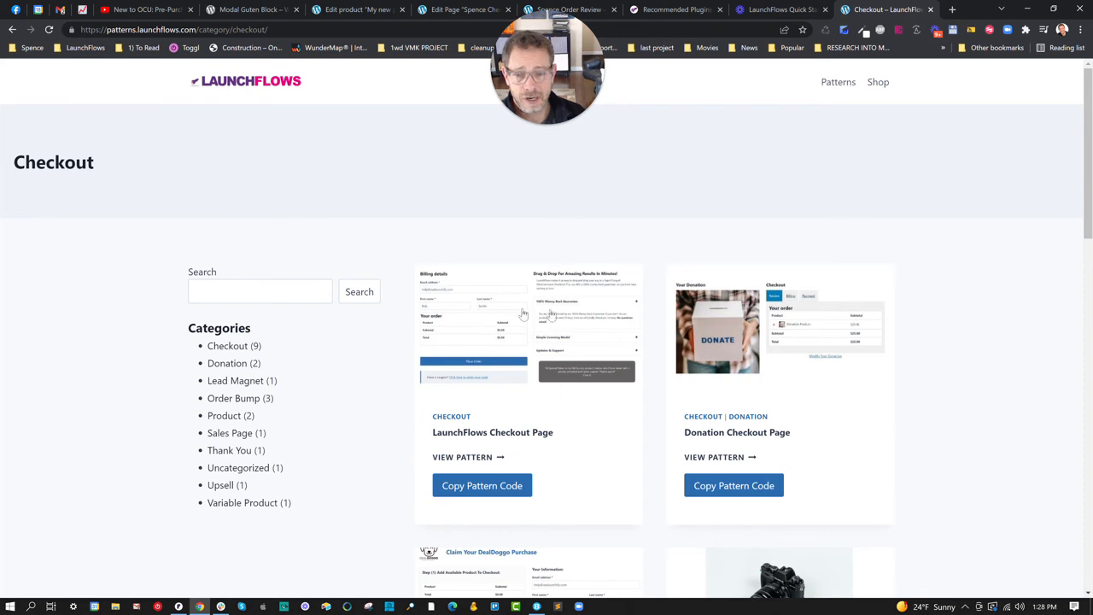
# - Find the WorkShop Sales, Checkout & Upsell pattern among the checkout patterns, open it and copy its pattern code
pyautogui.scroll(-3, 501, 281)
pyautogui.scroll(-2, 506, 318)
pyautogui.scroll(-4, 512, 316)
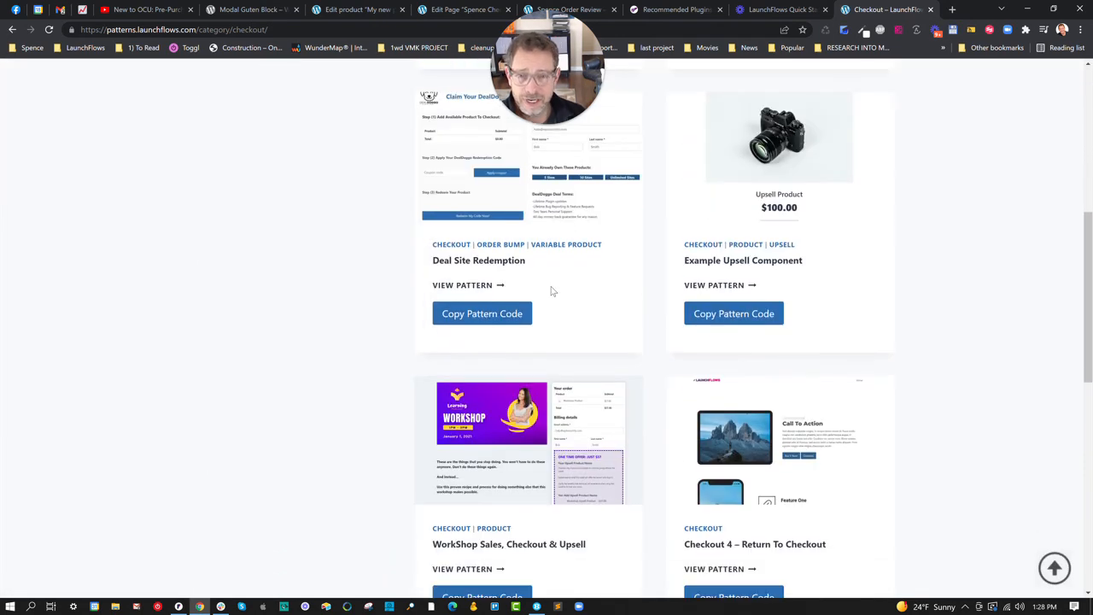
pyautogui.scroll(-3, 551, 294)
pyautogui.scroll(7, 589, 339)
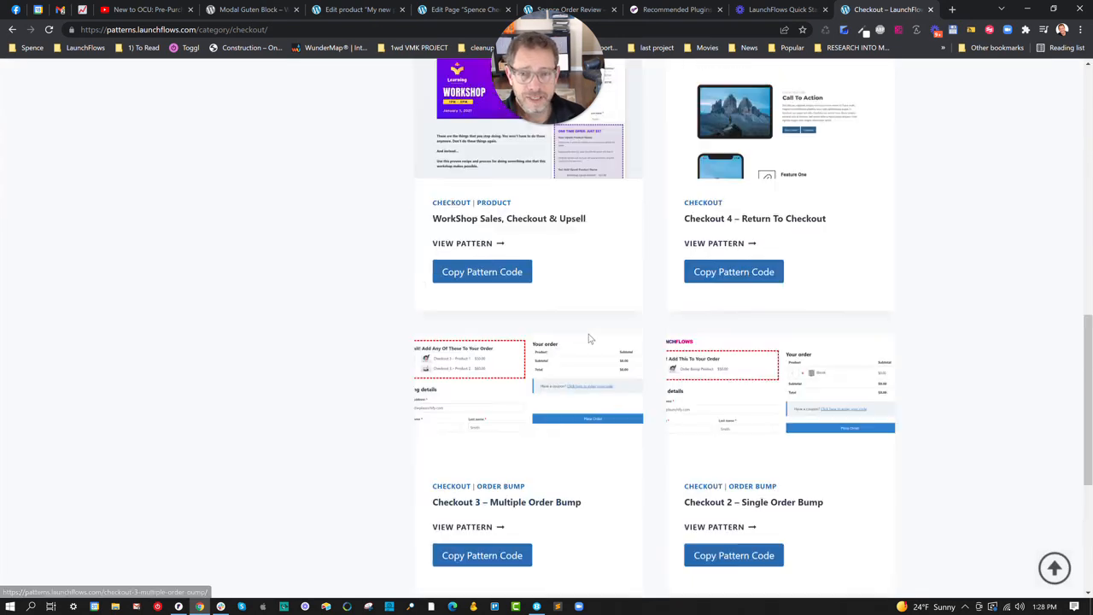
pyautogui.scroll(-3, 596, 361)
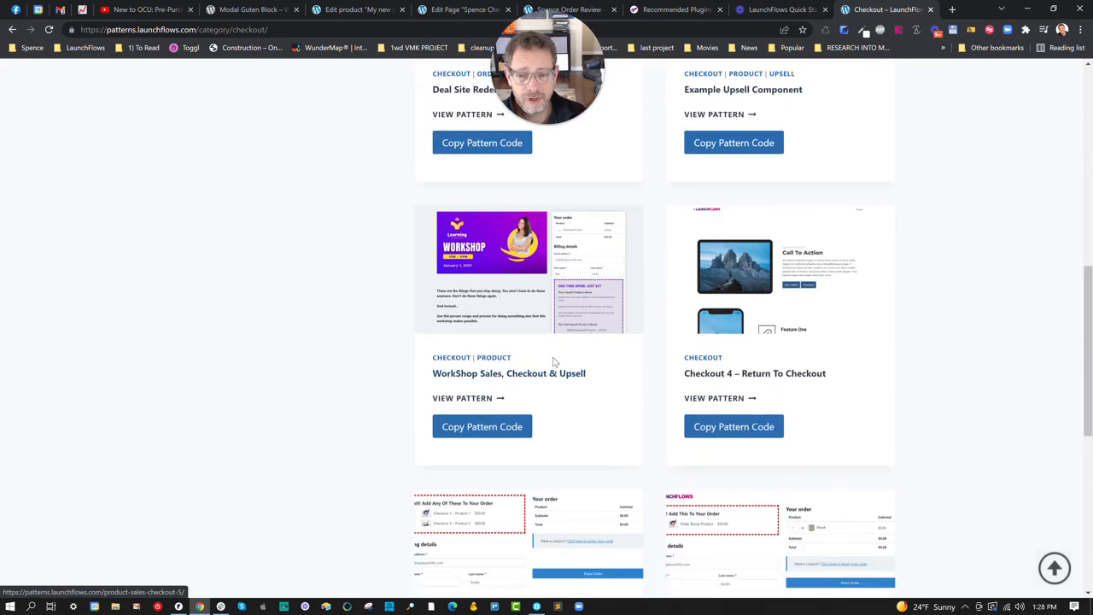
pyautogui.click(534, 291)
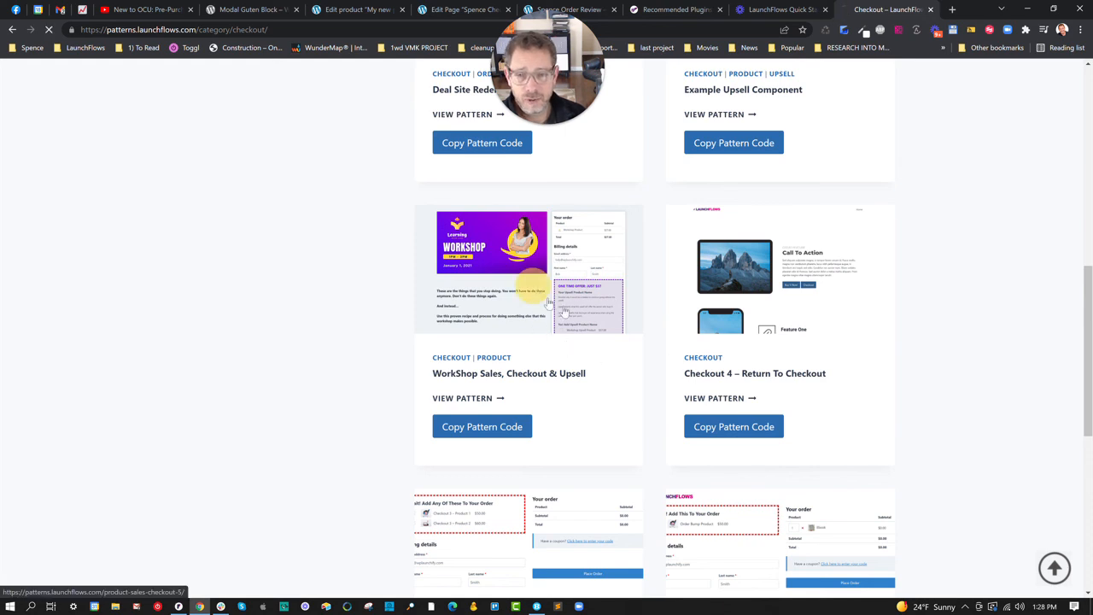
pyautogui.scroll(-2, 660, 321)
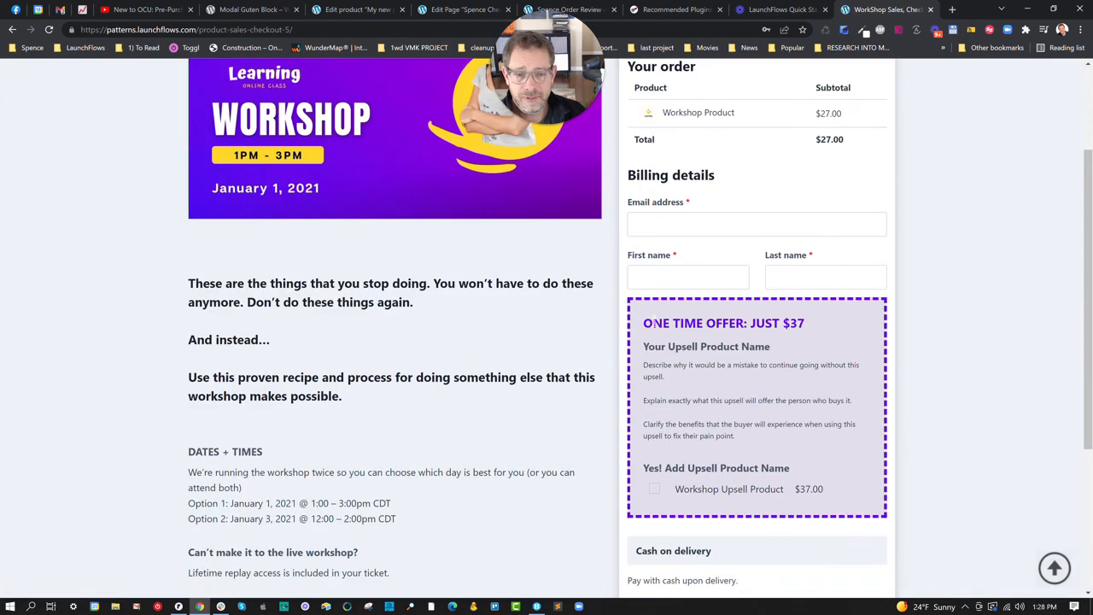
pyautogui.scroll(-3, 570, 331)
pyautogui.click(564, 504)
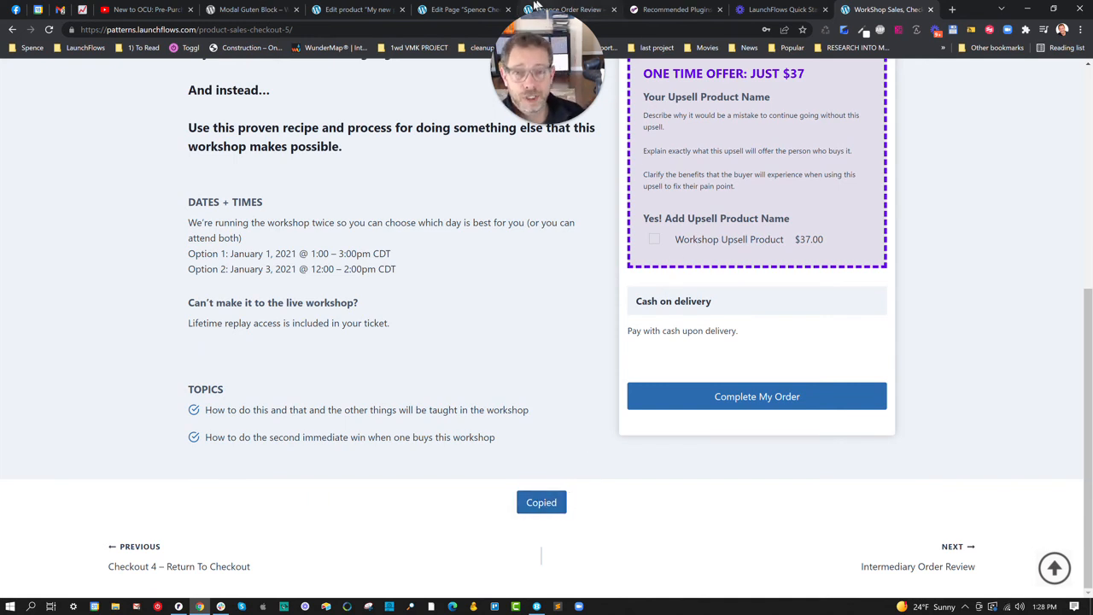
# - Create a new page on the demo site and paste the copied workshop pattern into its empty first block
pyautogui.click(472, 8)
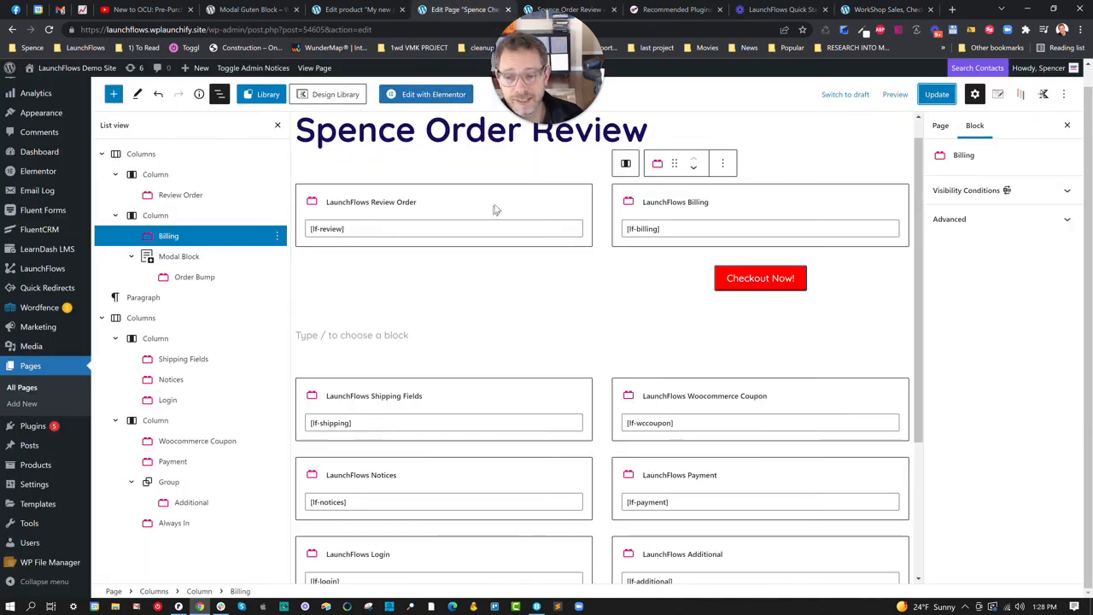
pyautogui.scroll(-3, 494, 256)
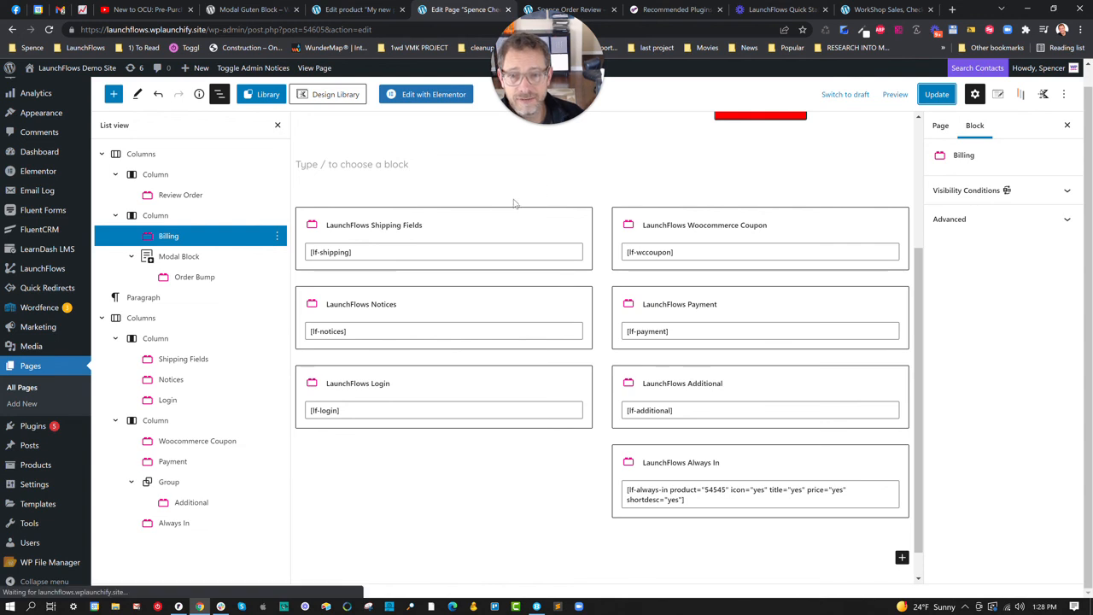
pyautogui.moveTo(199, 72)
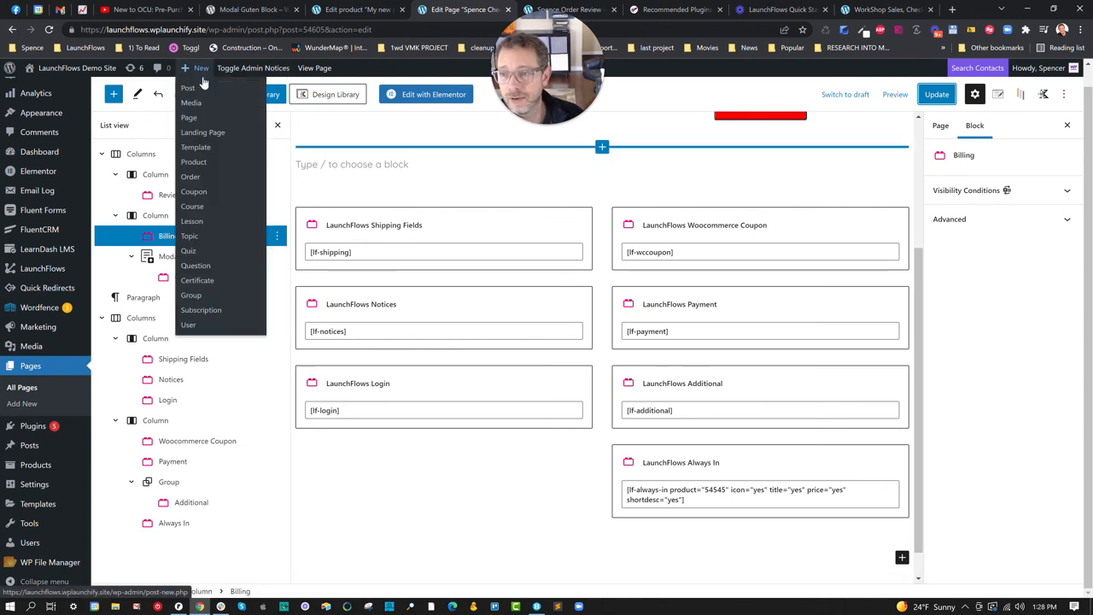
pyautogui.click(197, 117)
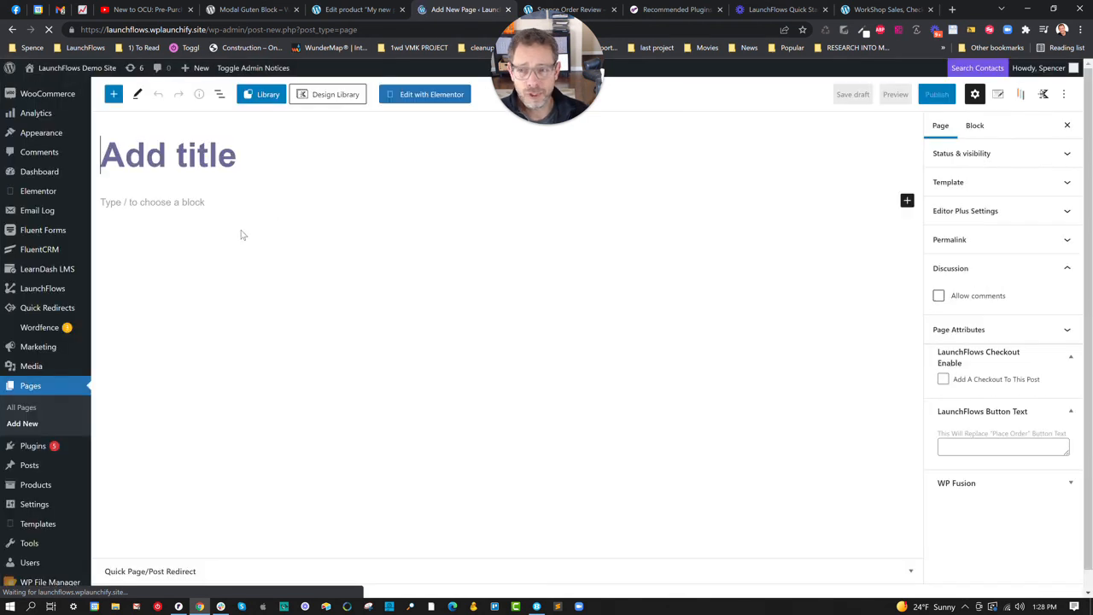
pyautogui.click(186, 203)
pyautogui.rightClick(188, 206)
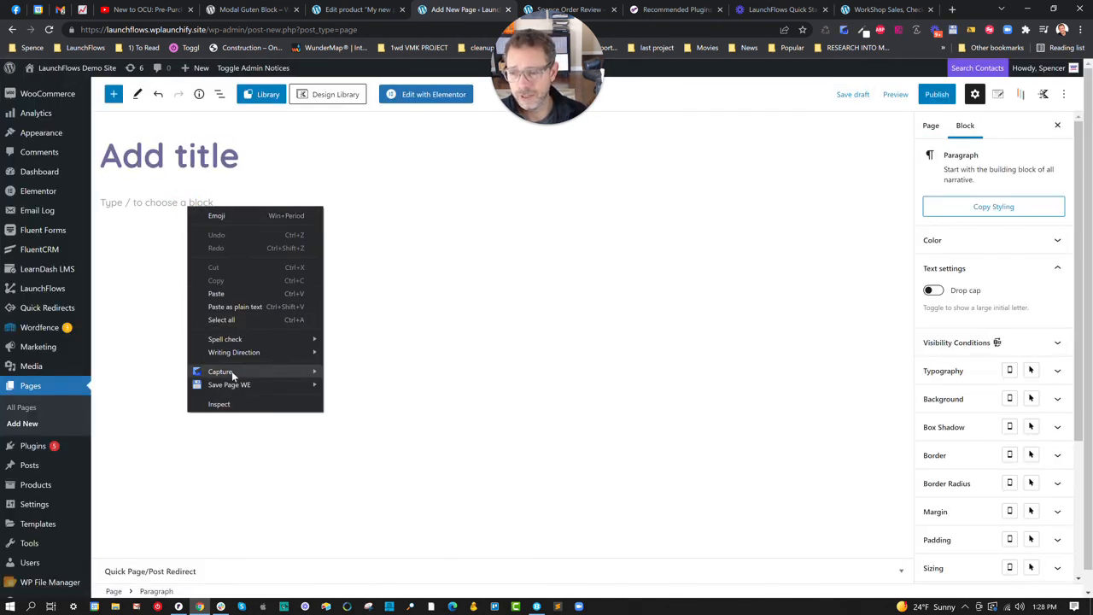
pyautogui.click(215, 293)
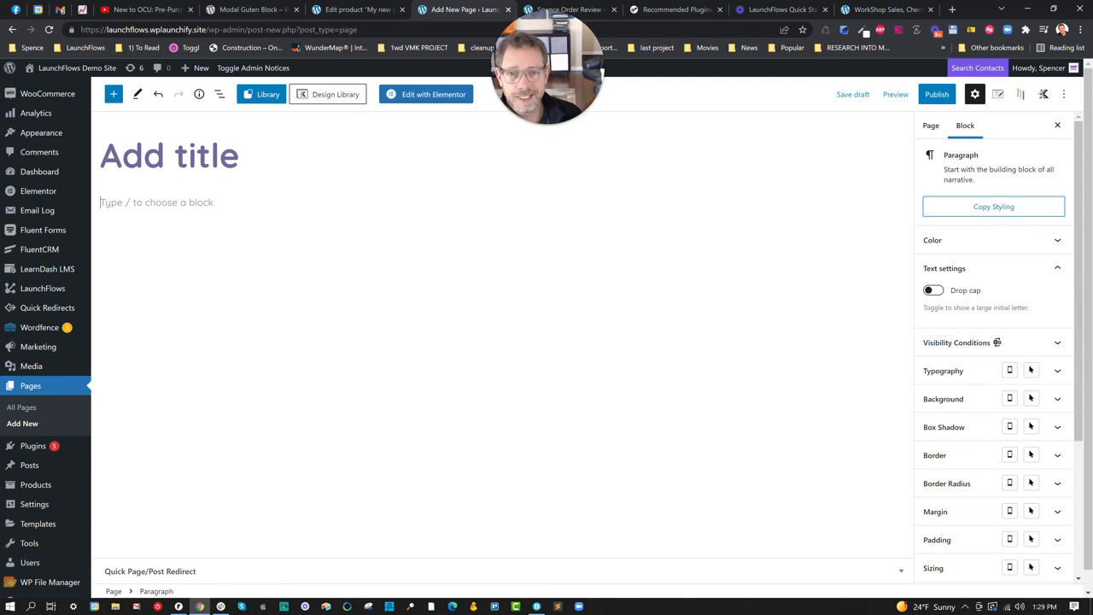
# - Look up the product ID of My new product and set the Order Bump block's product to 54585
pyautogui.click(340, 11)
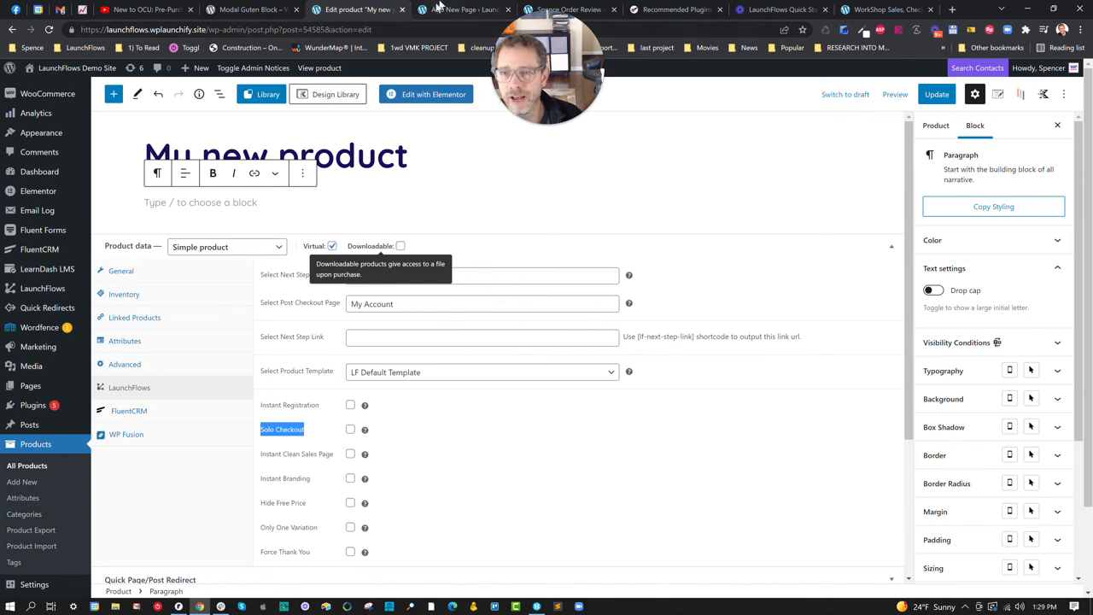
pyautogui.click(438, 9)
pyautogui.scroll(3, 401, 252)
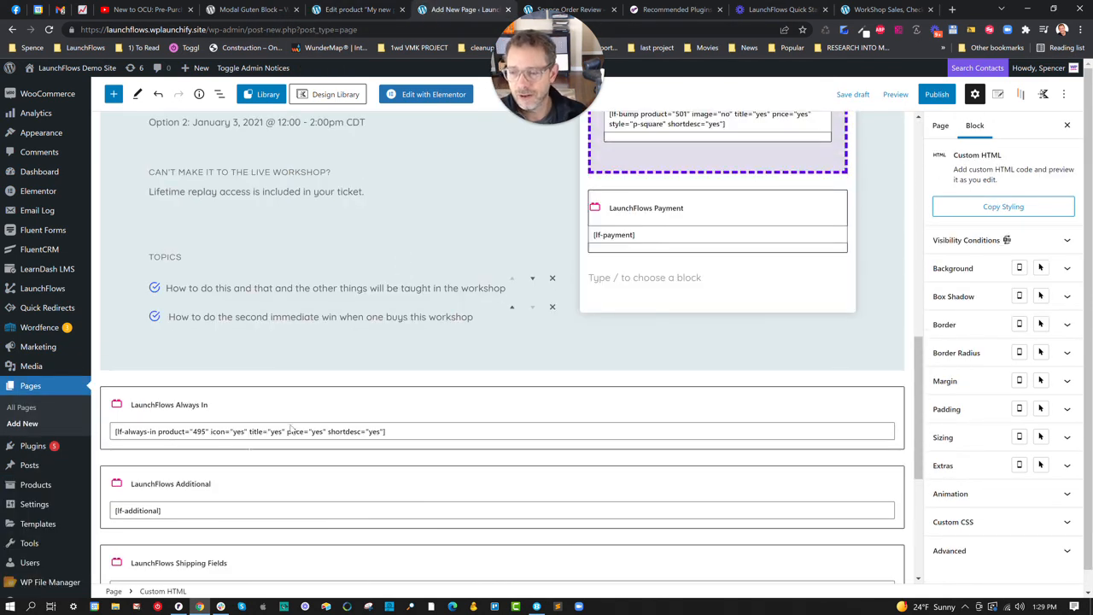
pyautogui.scroll(2, 585, 275)
pyautogui.doubleClick(679, 285)
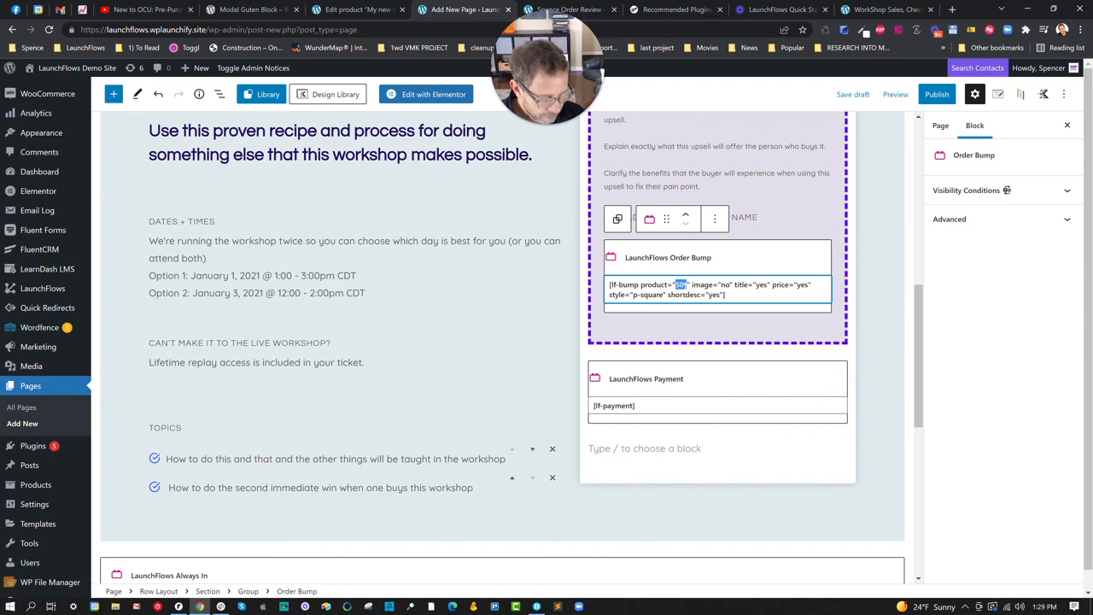
pyautogui.write('54585')
# - Check the product list for the Fitness Product's ID and set the Always In block's product to 54545
pyautogui.scroll(-1, 541, 341)
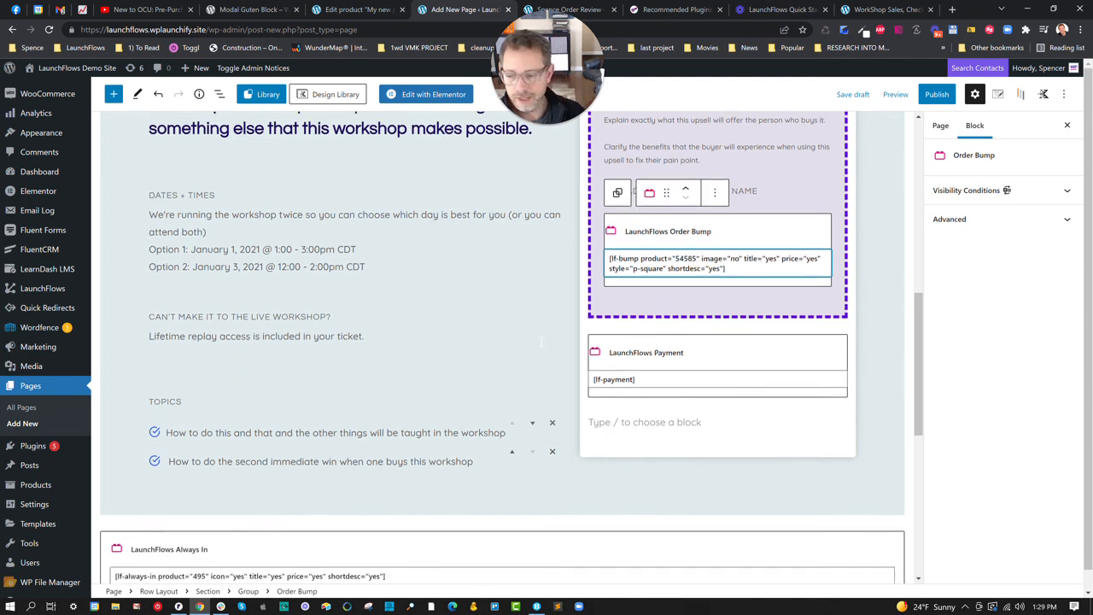
pyautogui.scroll(-3, 287, 419)
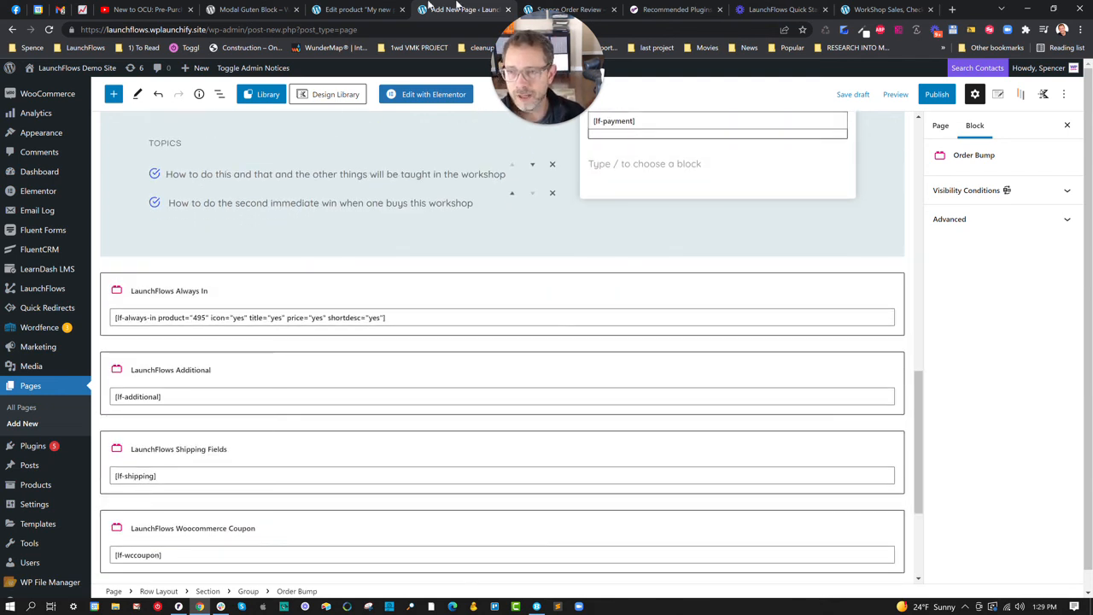
pyautogui.click(350, 9)
pyautogui.click(14, 469)
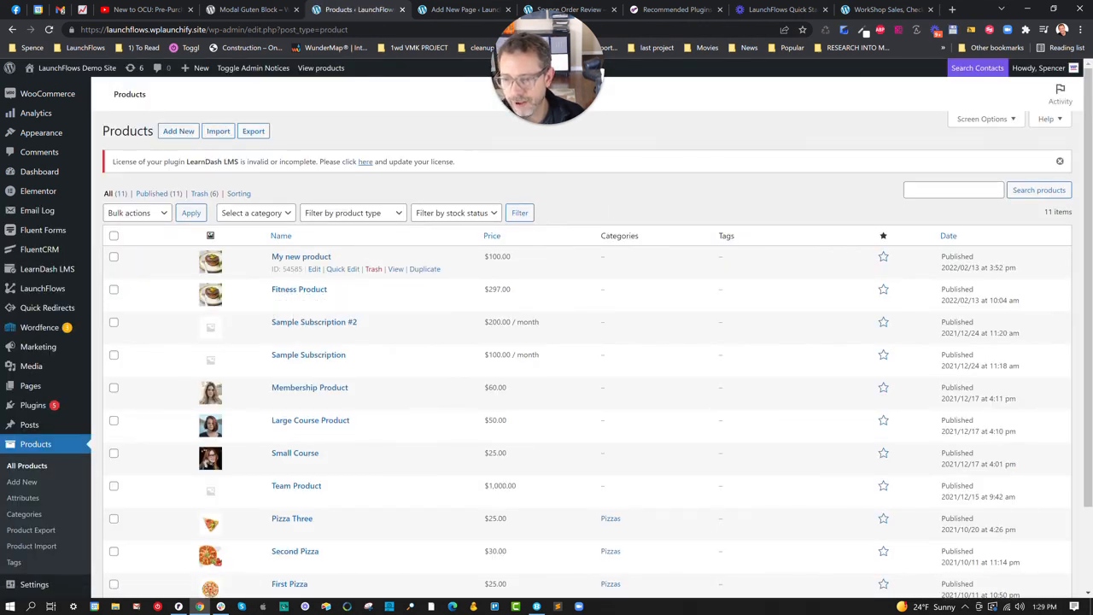
pyautogui.click(467, 10)
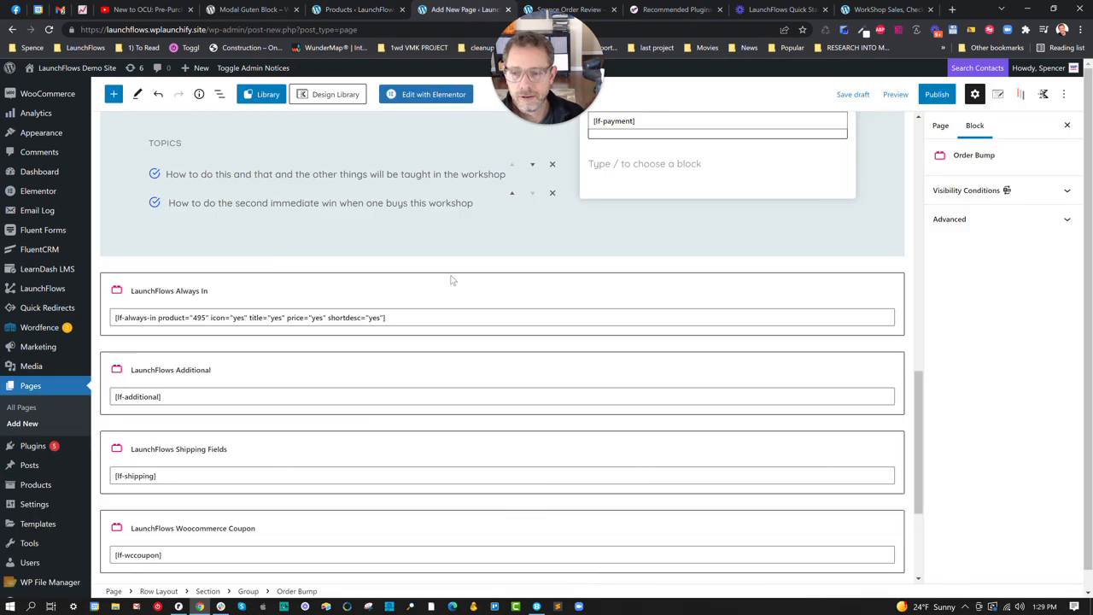
pyautogui.click(200, 317)
pyautogui.doubleClick(199, 317)
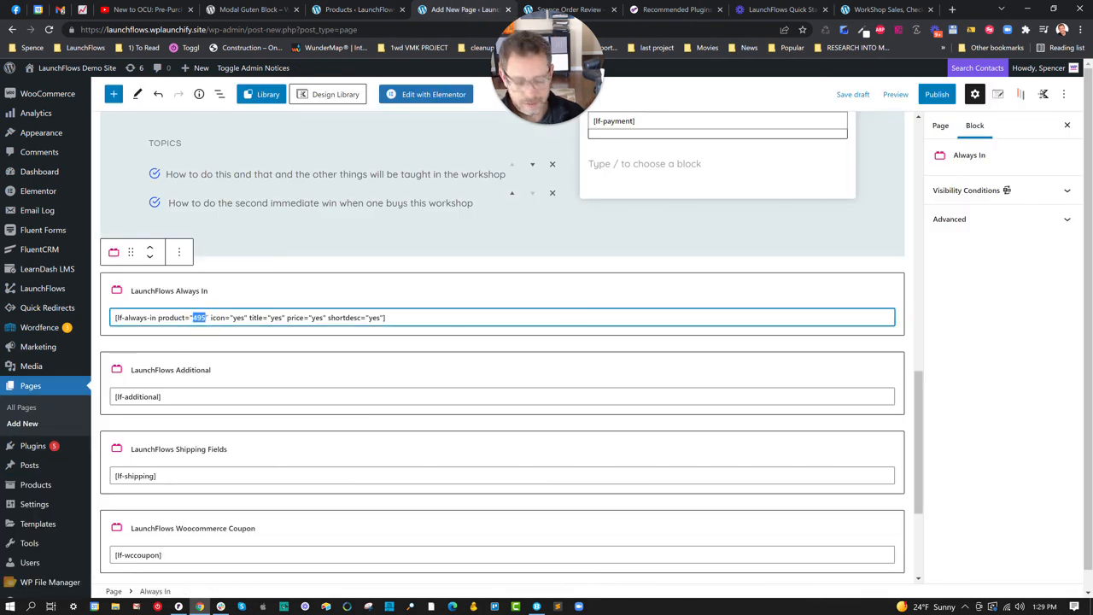
pyautogui.write('54545')
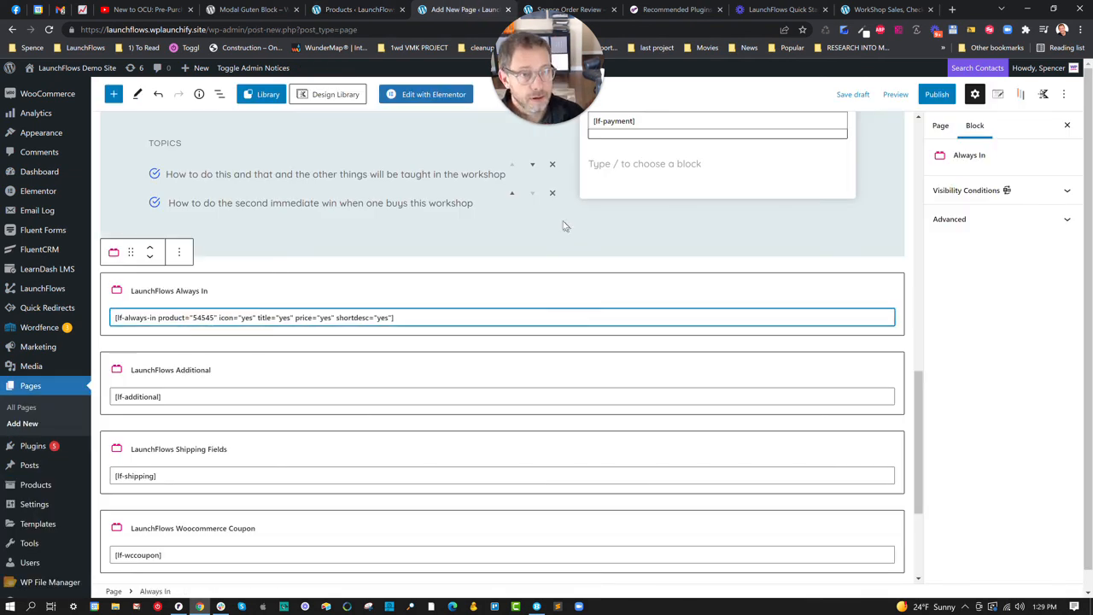
# - Publish the new page and preview it in a new tab to check the order bump beside the workshop content
pyautogui.click(919, 96)
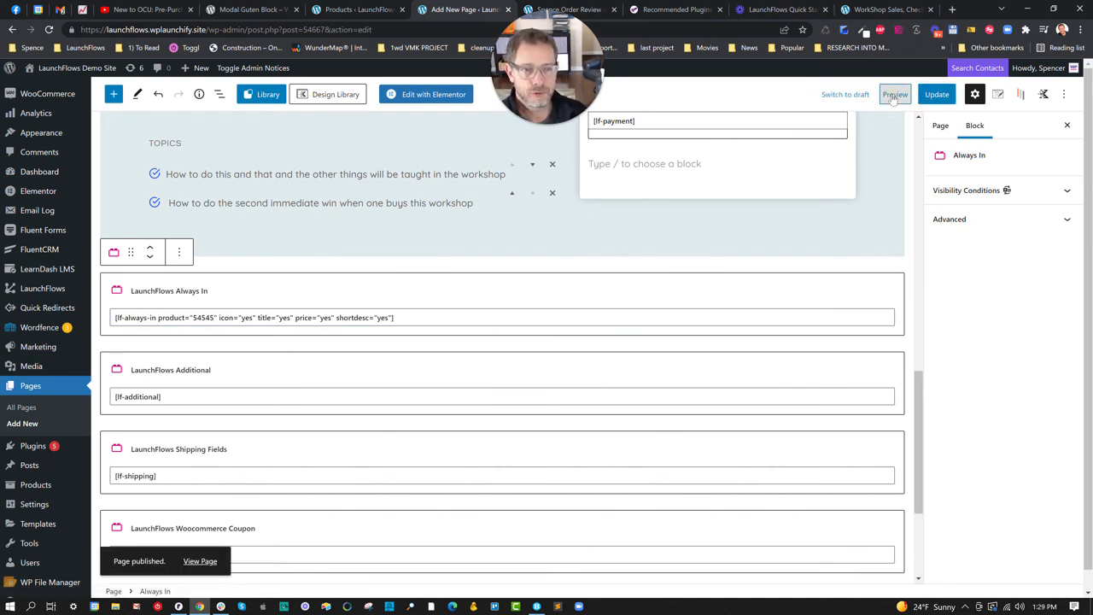
pyautogui.click(893, 95)
pyautogui.click(833, 197)
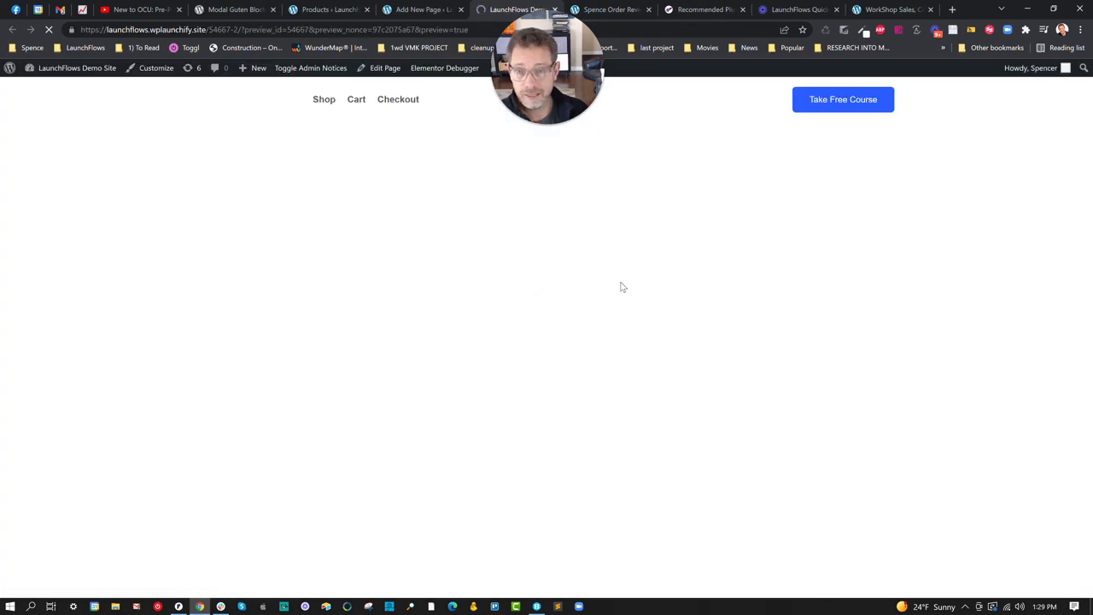
pyautogui.scroll(-5, 739, 328)
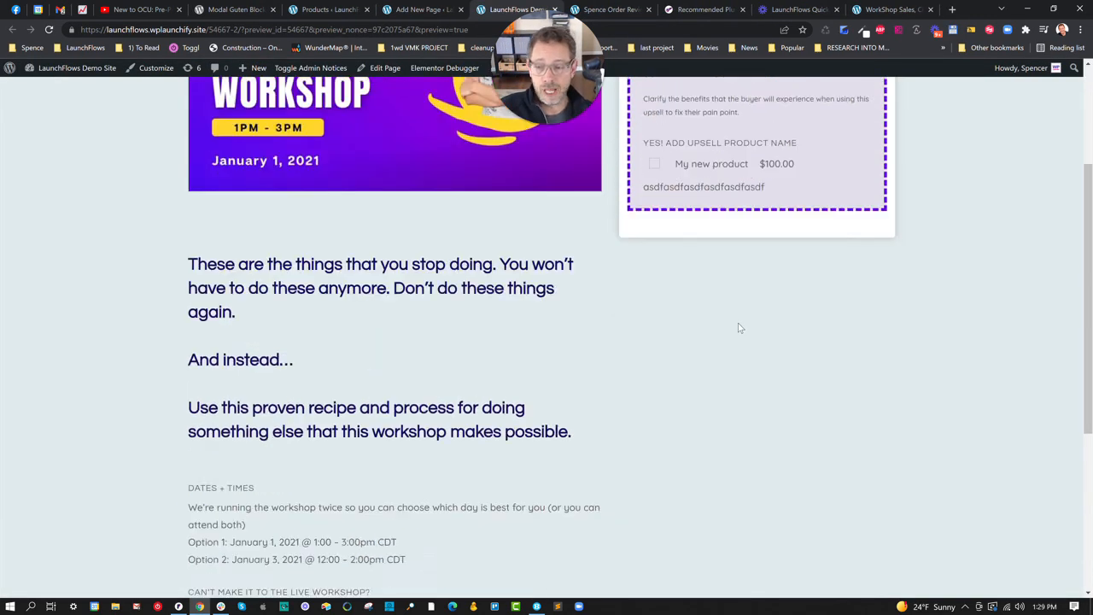
pyautogui.scroll(-1, 738, 323)
pyautogui.scroll(6, 740, 320)
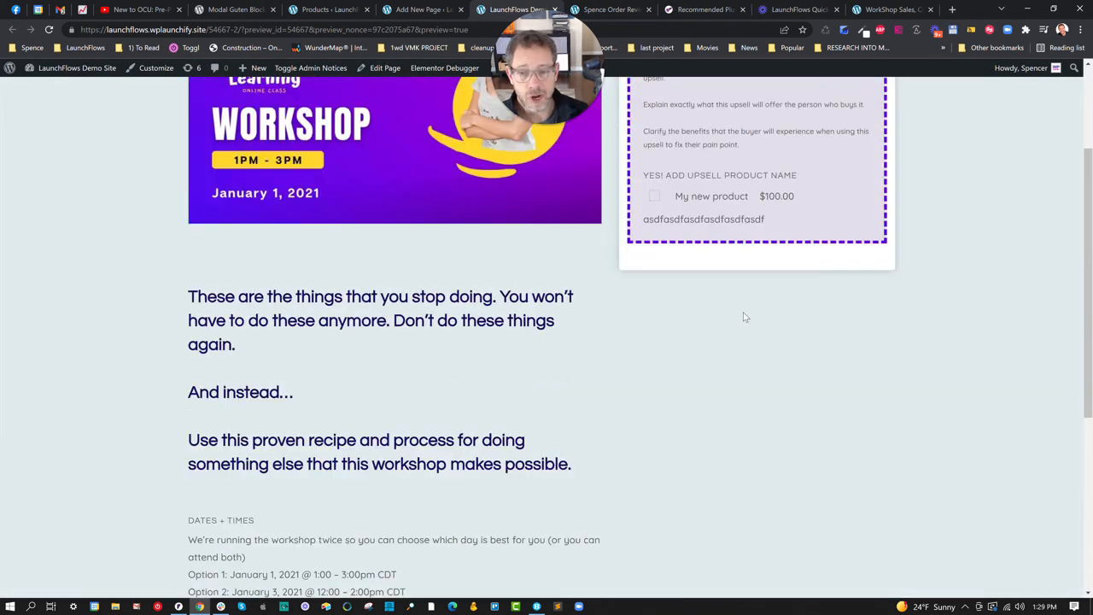